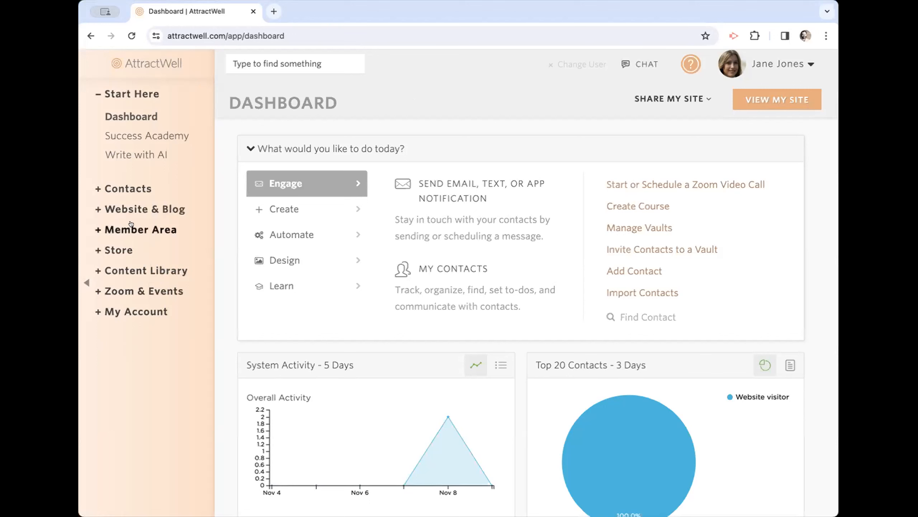
Expand and collapse the Contacts, Website & Blog, Member Area and Store sections one at a time to view their entries.
click(142, 189)
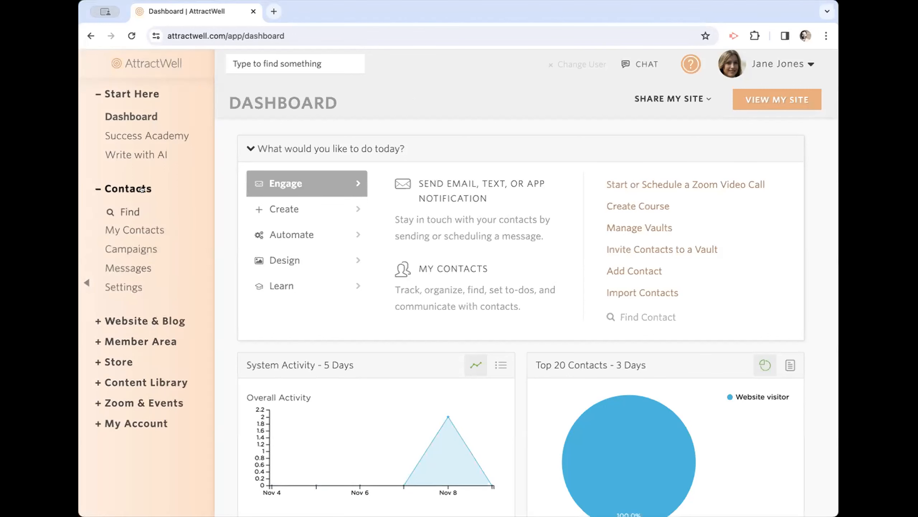
click(141, 189)
click(136, 210)
click(136, 213)
click(130, 230)
click(127, 230)
click(123, 246)
click(123, 247)
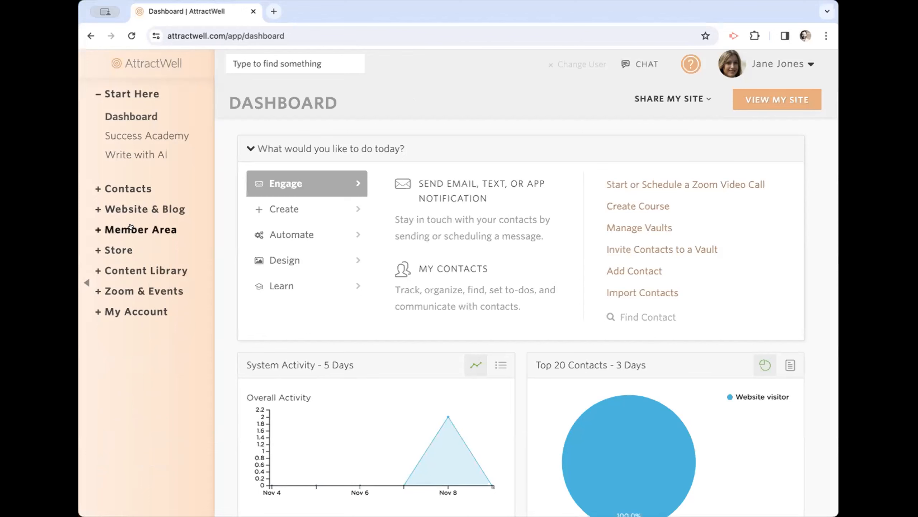
Expand Contacts and Website & Blog together to look through their entries, and collapse both sections again.
click(128, 188)
click(150, 322)
scroll(149, 322, down, 3)
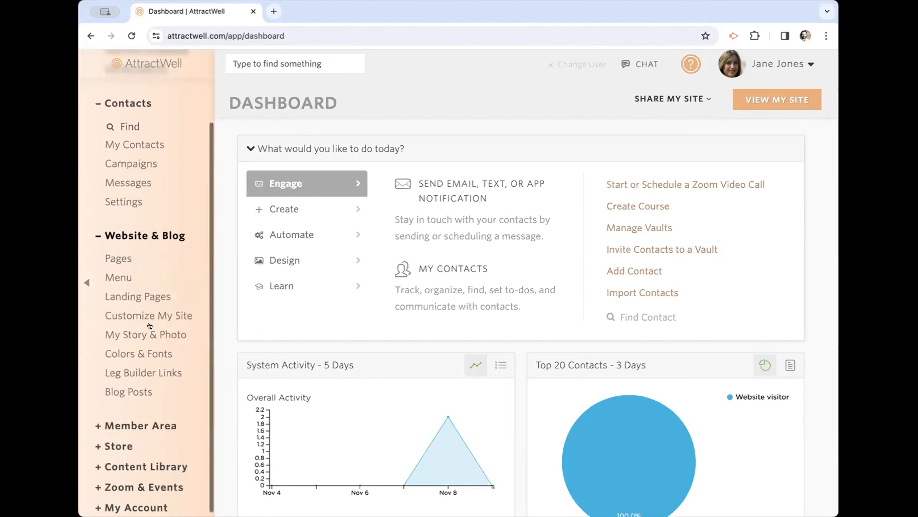
scroll(149, 178, up, 3)
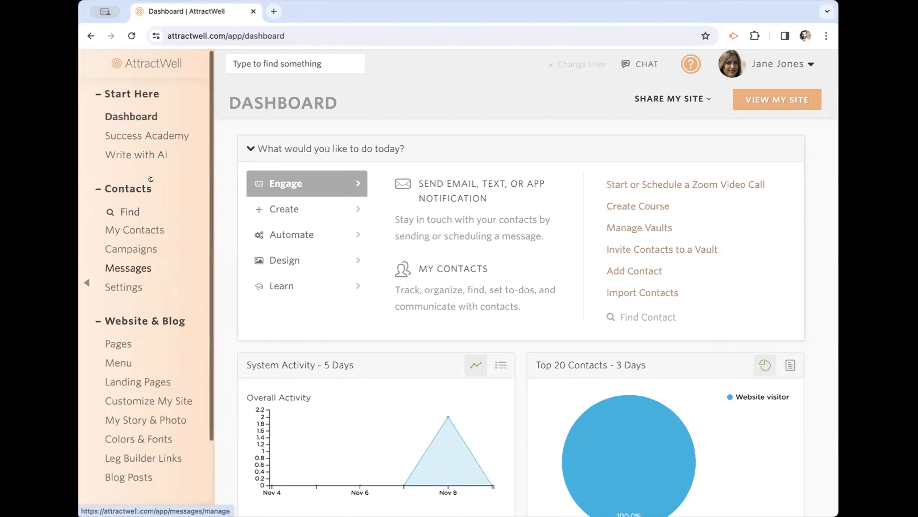
click(139, 188)
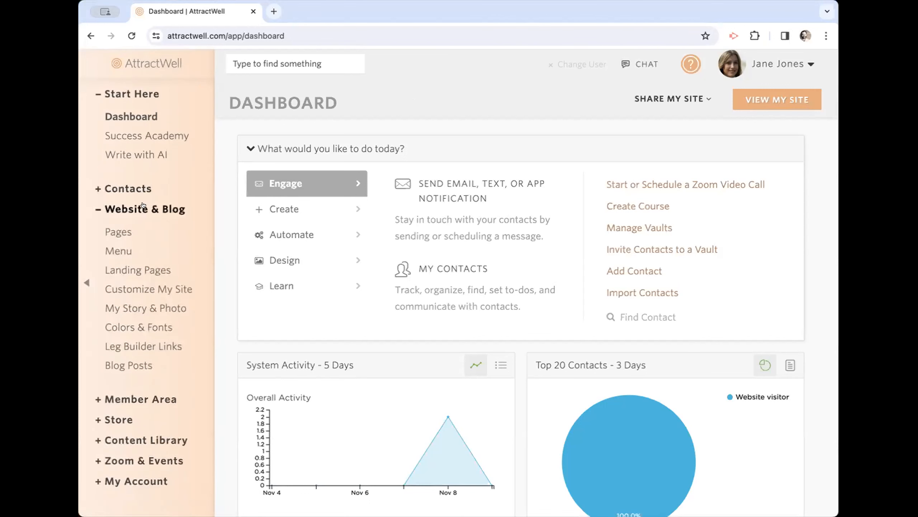
click(143, 206)
Expand Content Library and Member Area at the same time to view their entries, and collapse both sections again.
scroll(280, 311, down, 5)
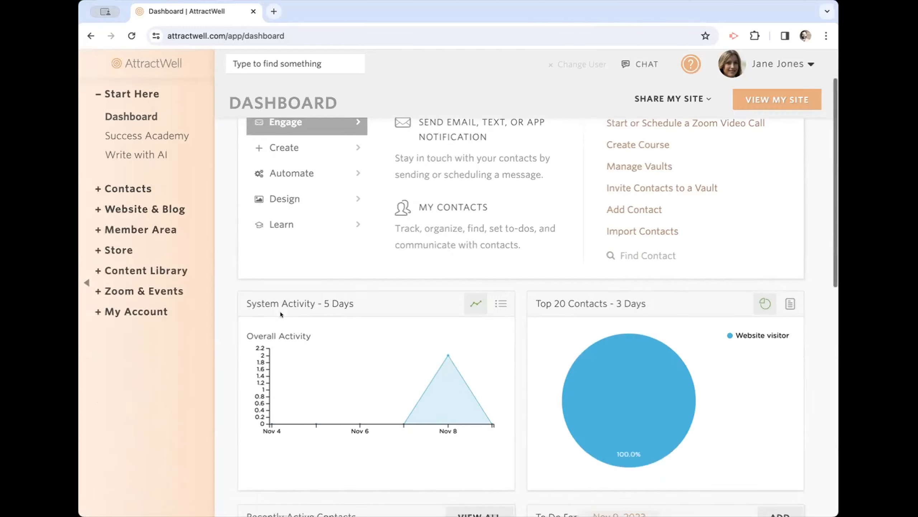
click(159, 270)
click(151, 228)
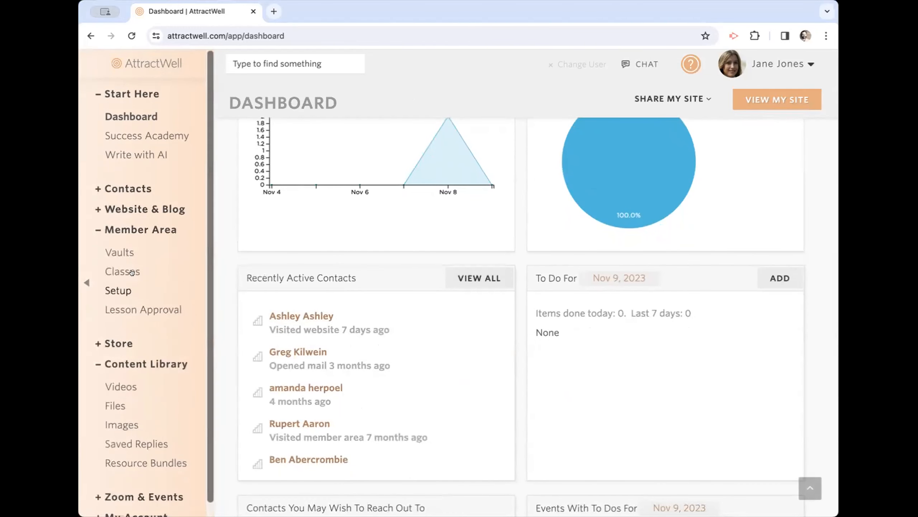
click(137, 227)
click(132, 270)
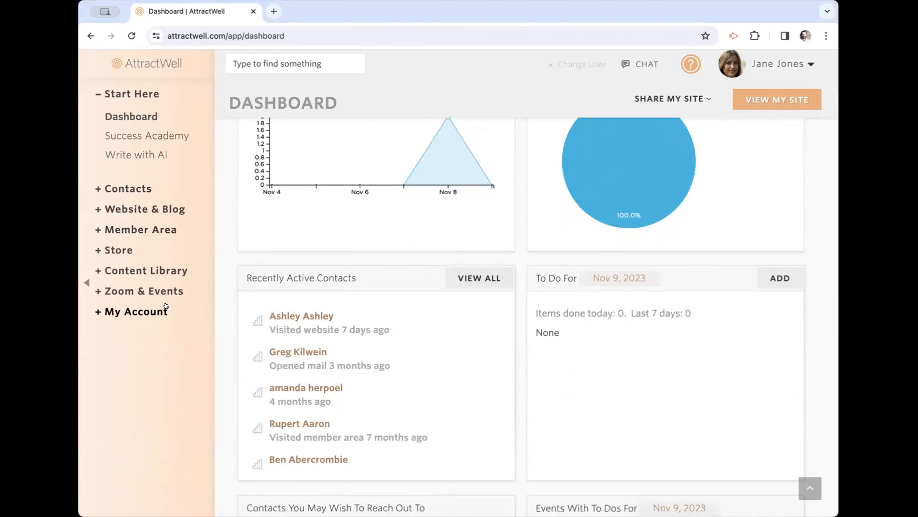
Hide the navigation sidebar to view the dashboard at full width, and toggle it back so that it stays open.
click(85, 283)
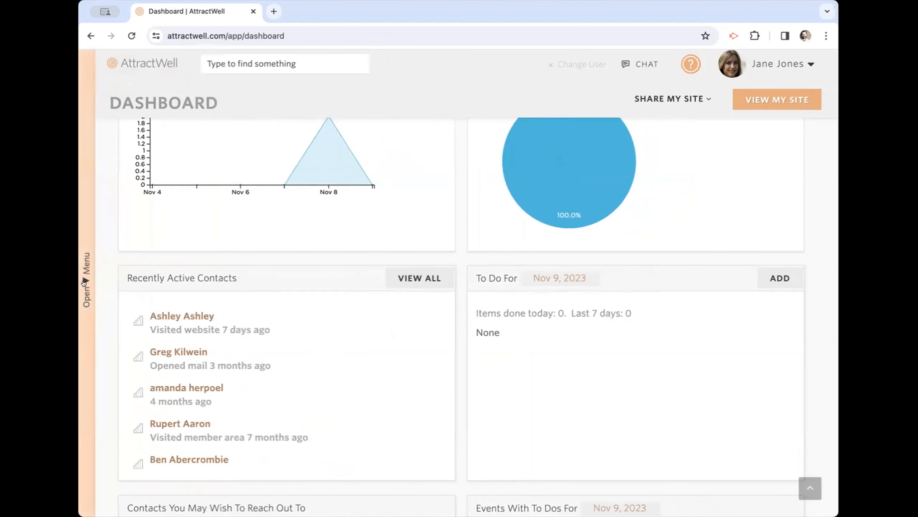
scroll(143, 267, up, 5)
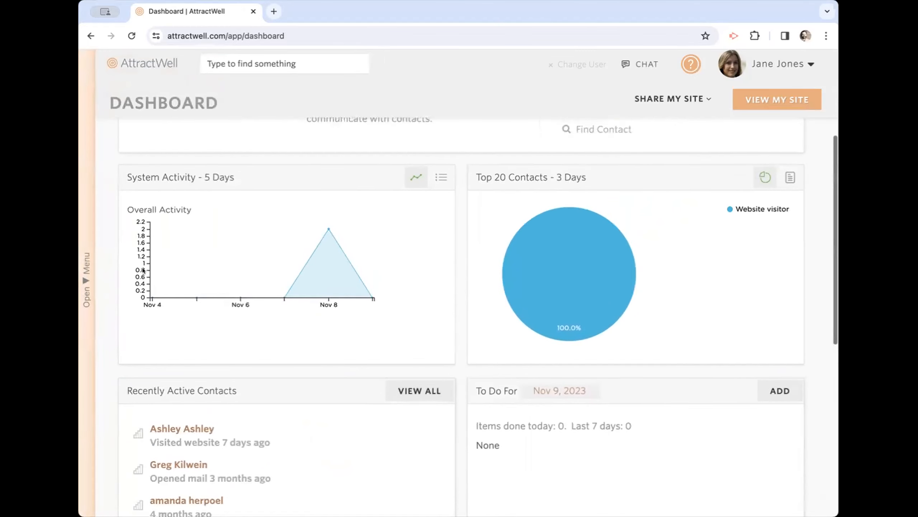
scroll(143, 268, up, 2)
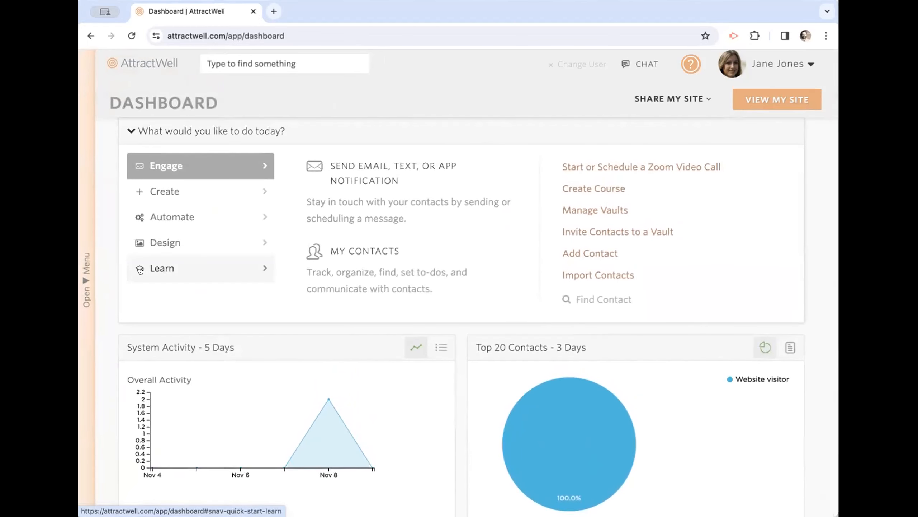
click(86, 269)
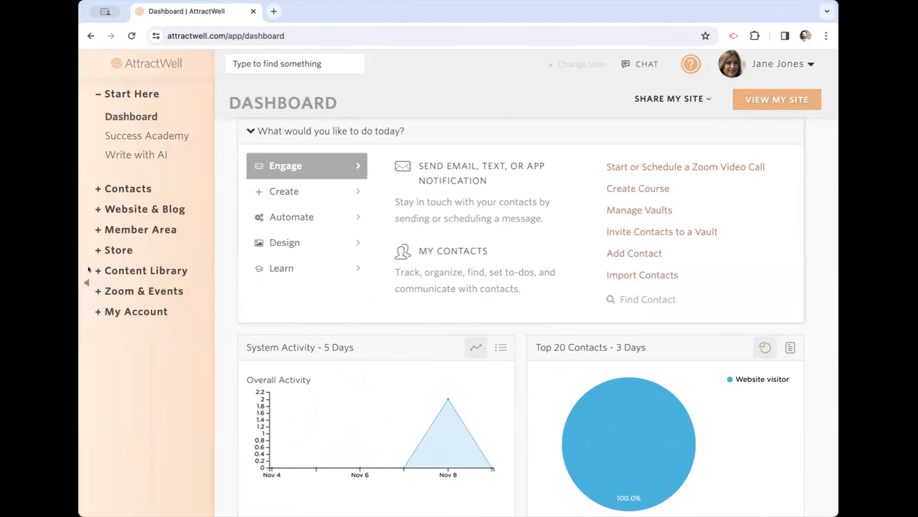
click(87, 281)
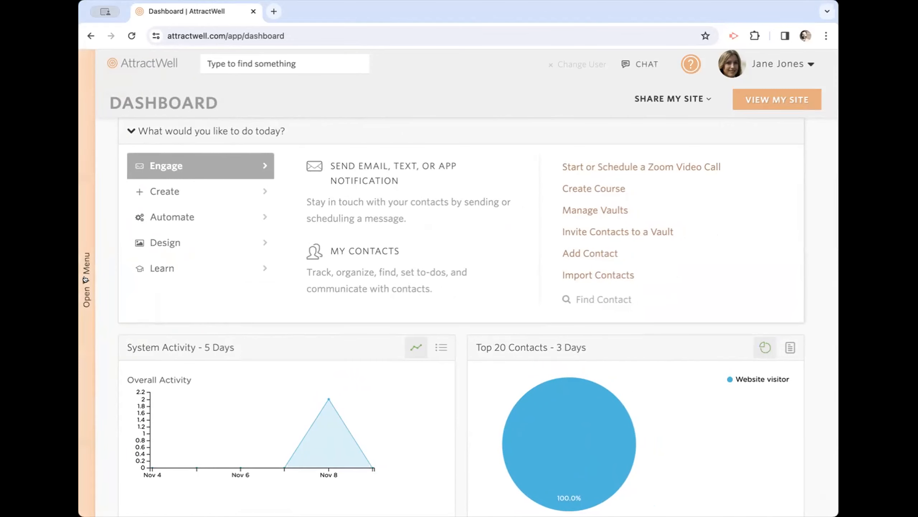
click(86, 278)
click(85, 279)
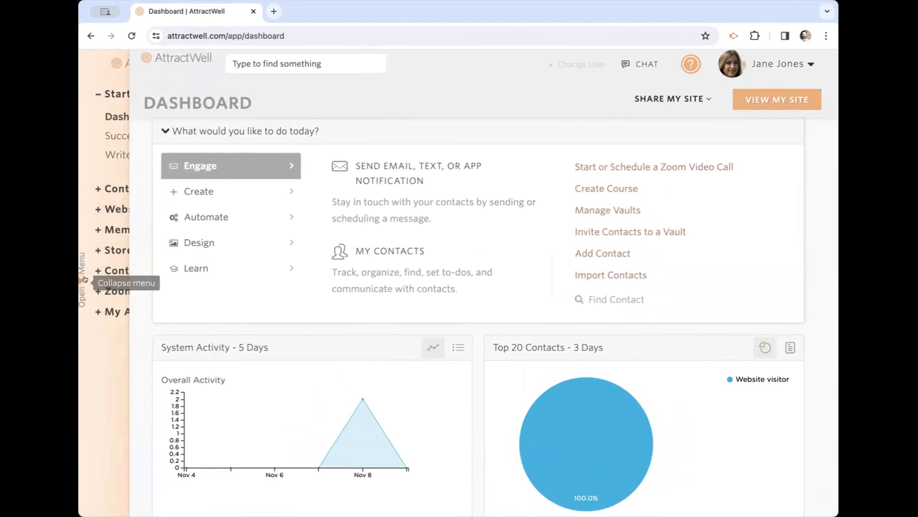
click(85, 278)
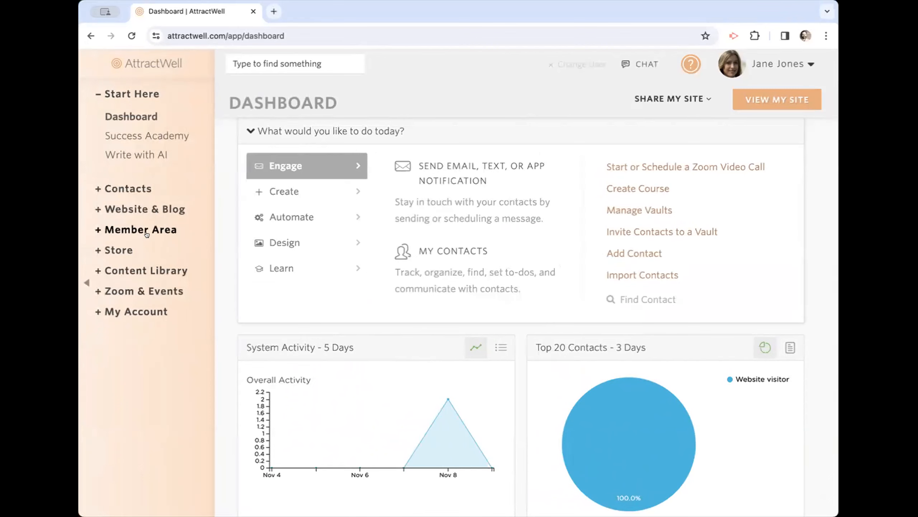
View the entries under Store and under Content Library, collapsing each section after reading it.
click(114, 252)
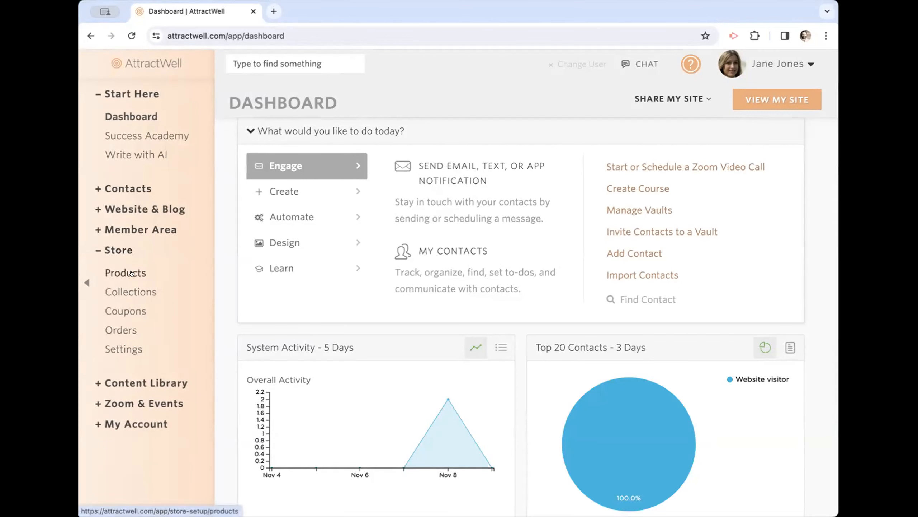
click(119, 251)
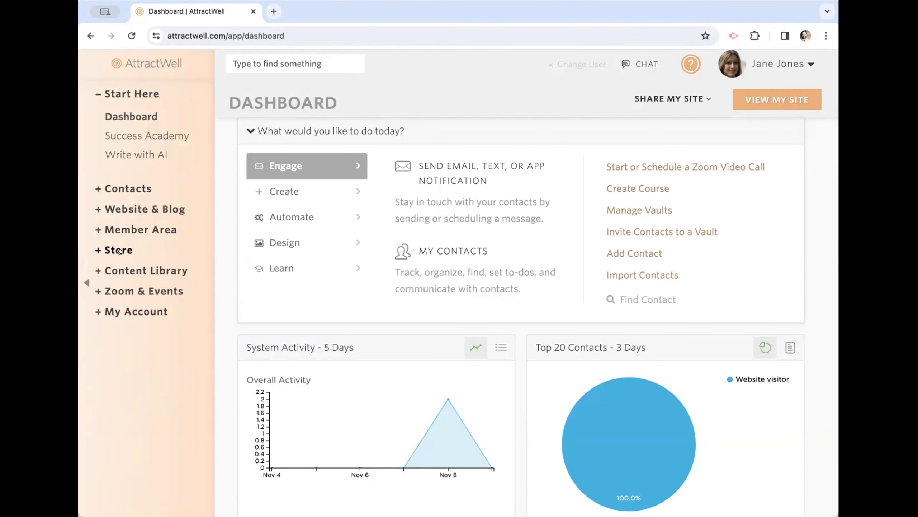
click(132, 271)
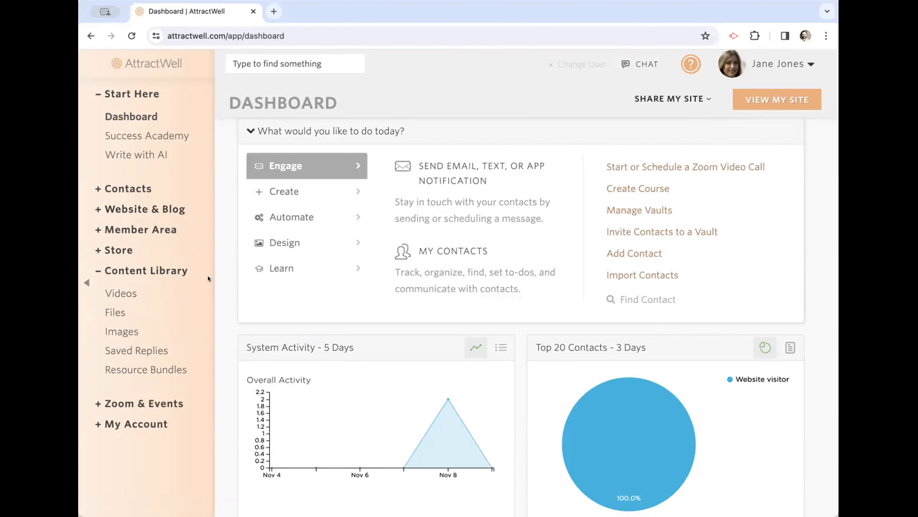
click(167, 270)
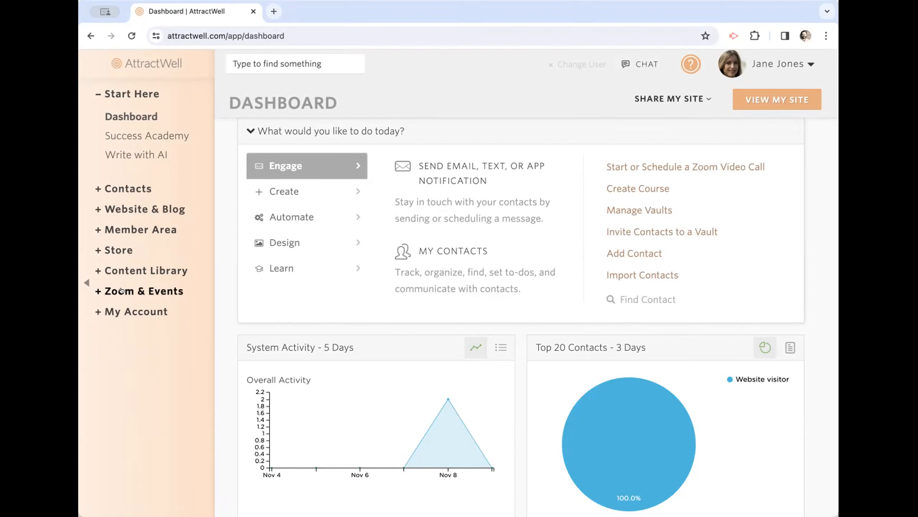
View the page and site entries under Website & Blog again and collapse the section.
click(132, 206)
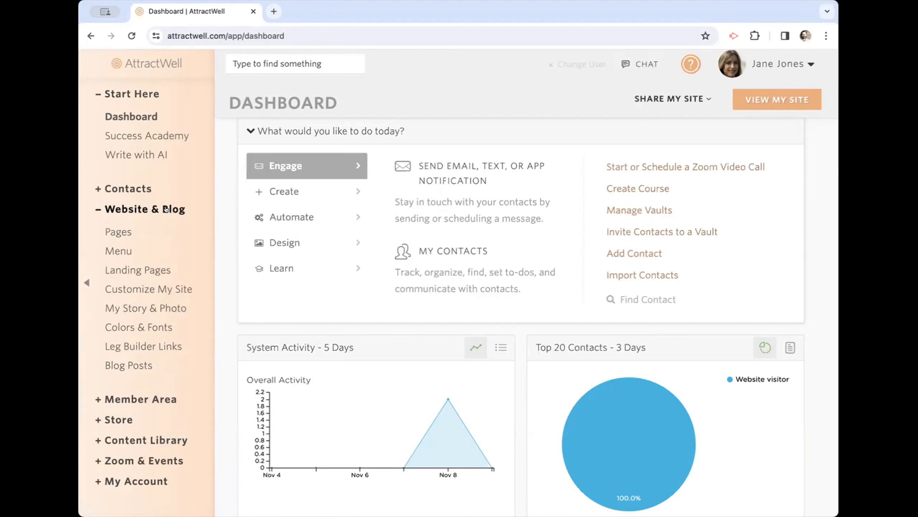
click(166, 209)
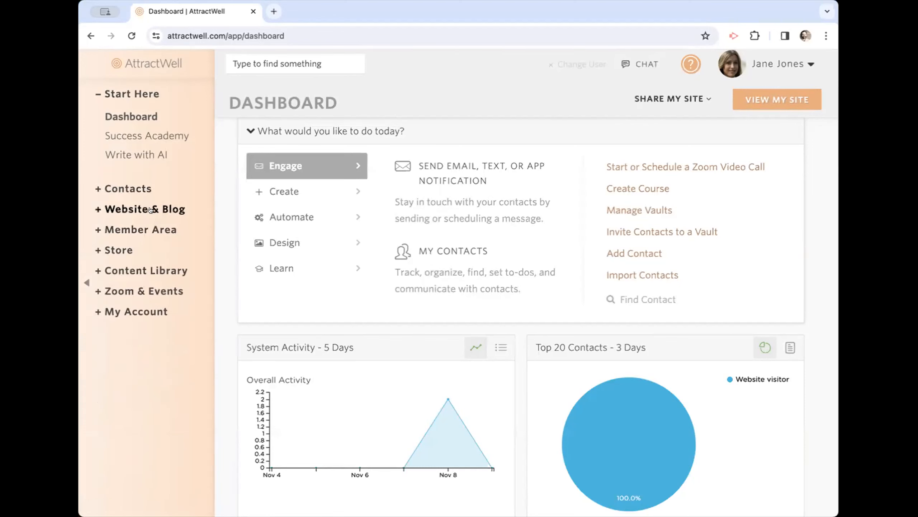
click(150, 210)
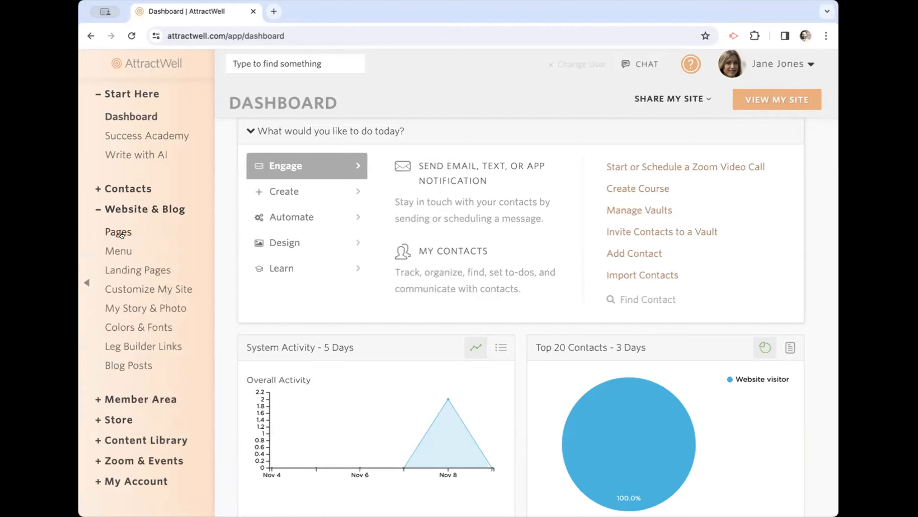
click(148, 209)
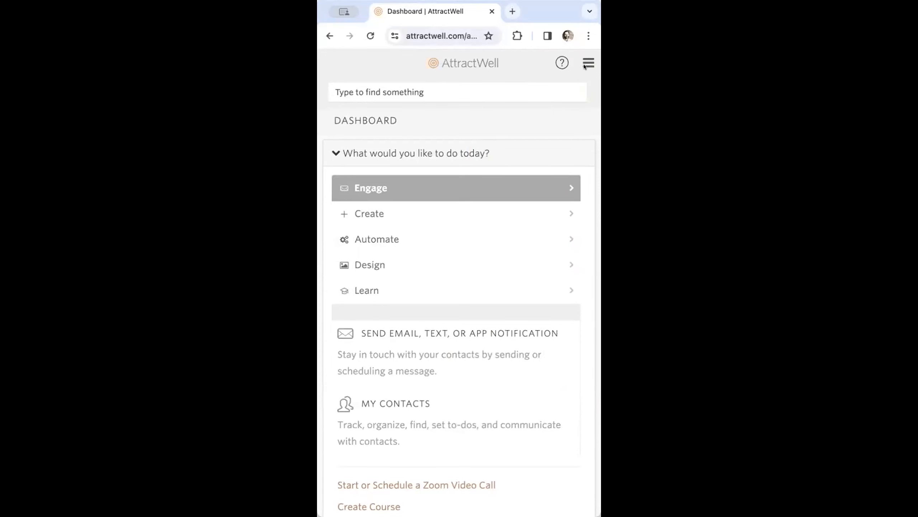
Open the navigation menu in the narrow mobile layout, look through its sections and the Store entries, and close the menu.
click(587, 65)
scroll(477, 354, down, 5)
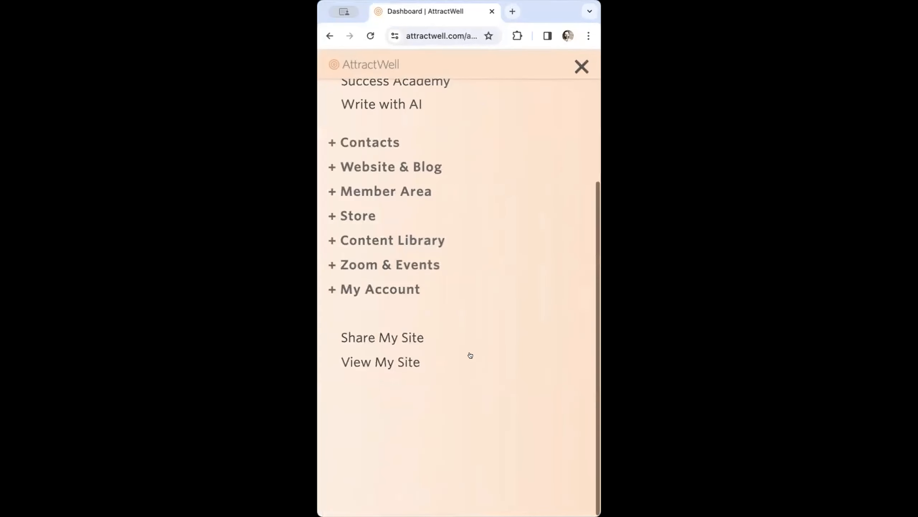
click(359, 216)
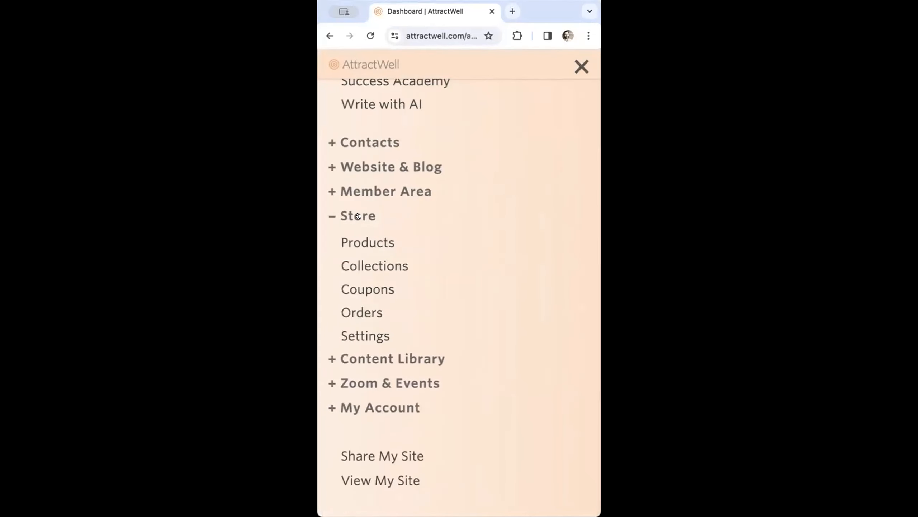
click(359, 216)
scroll(358, 216, up, 5)
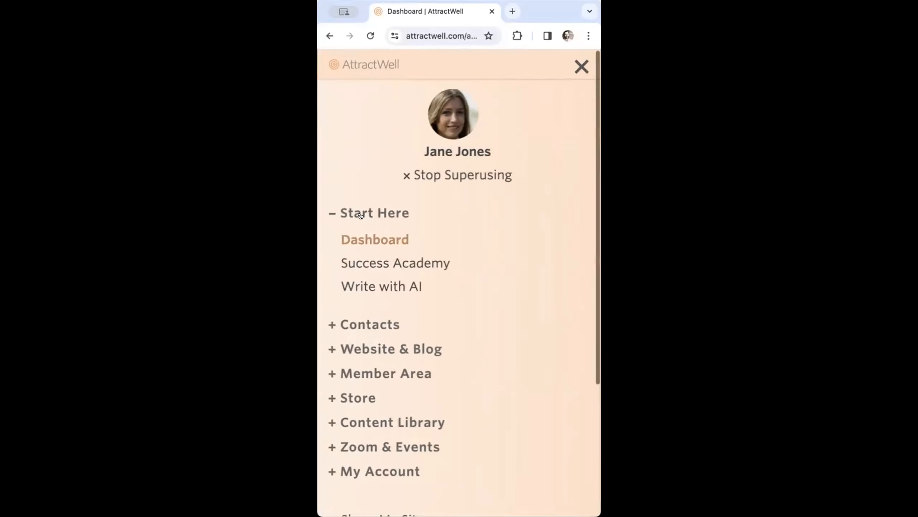
scroll(360, 216, down, 3)
scroll(360, 216, down, 2)
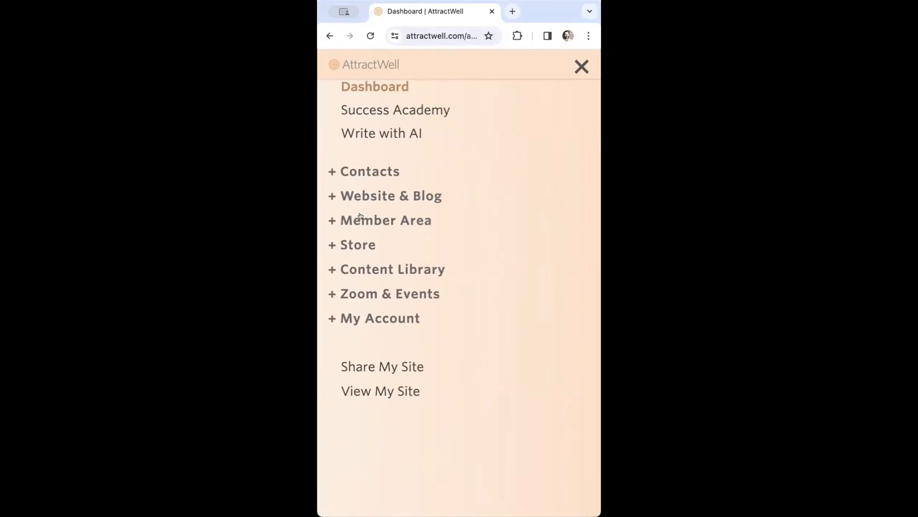
scroll(361, 216, up, 5)
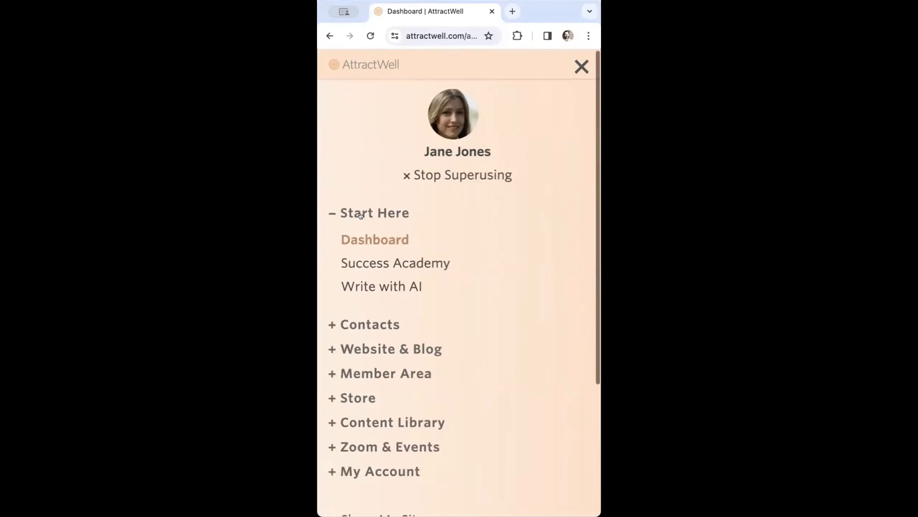
click(582, 65)
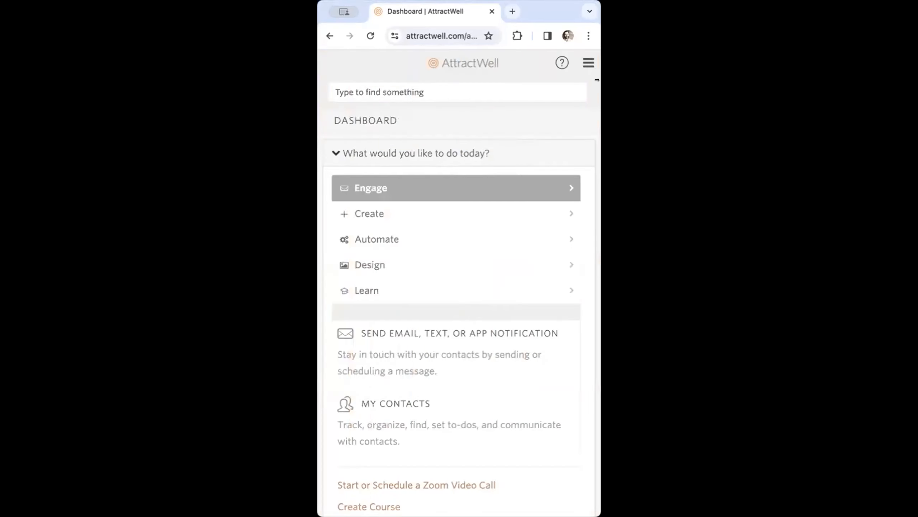
Widen the browser window from the mobile layout back to the desktop layout of the dashboard.
drag(601, 152, 796, 152)
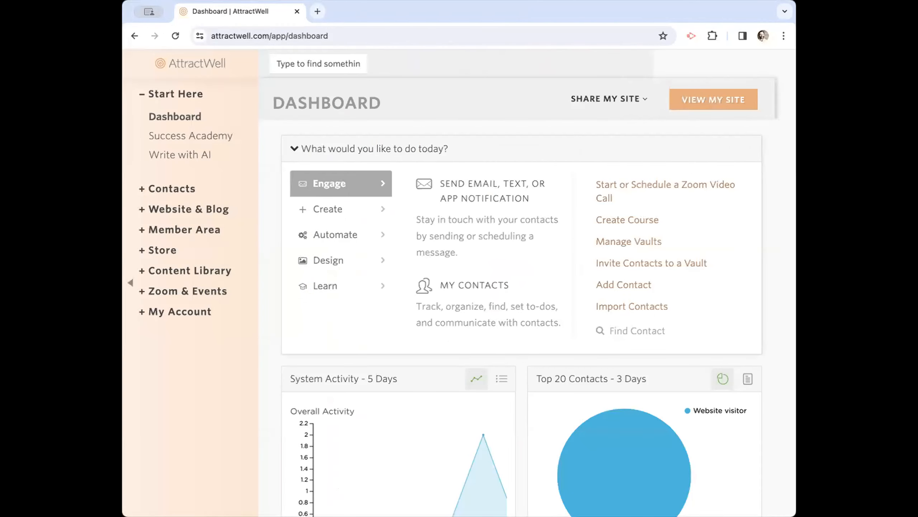
drag(795, 71, 855, 71)
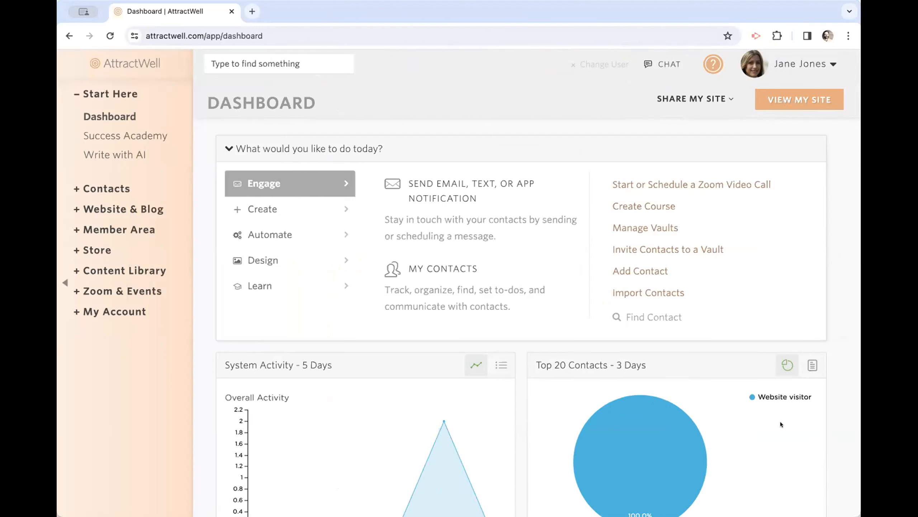
View the Help Center and close it, and examine the header's Chat, Share My Site and account menu options.
click(709, 68)
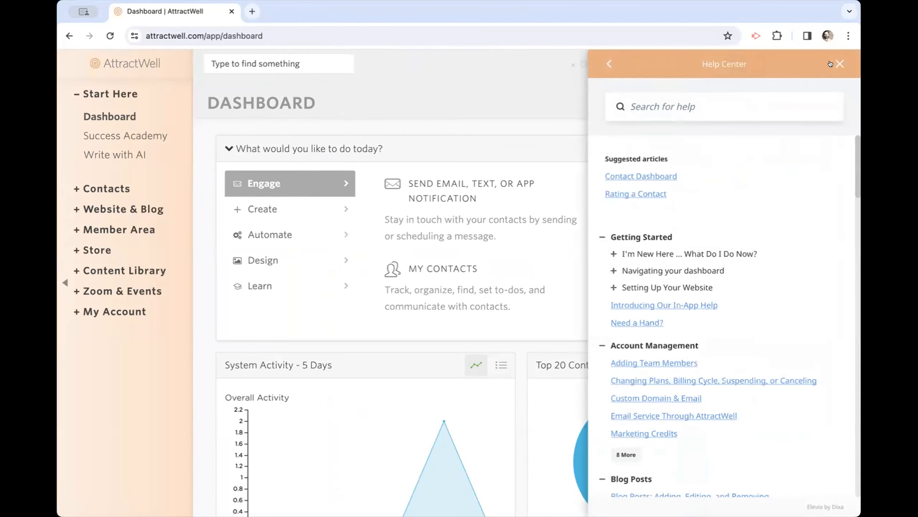
click(831, 64)
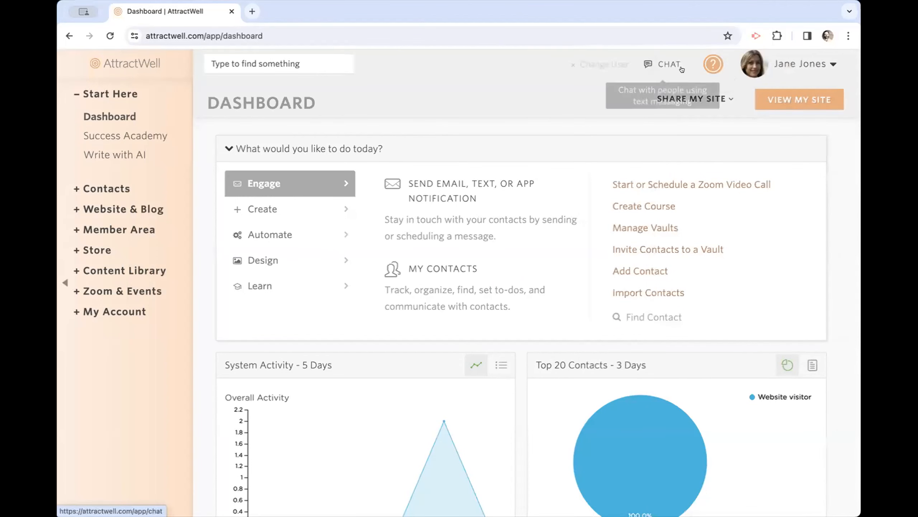
scroll(836, 55, up, 5)
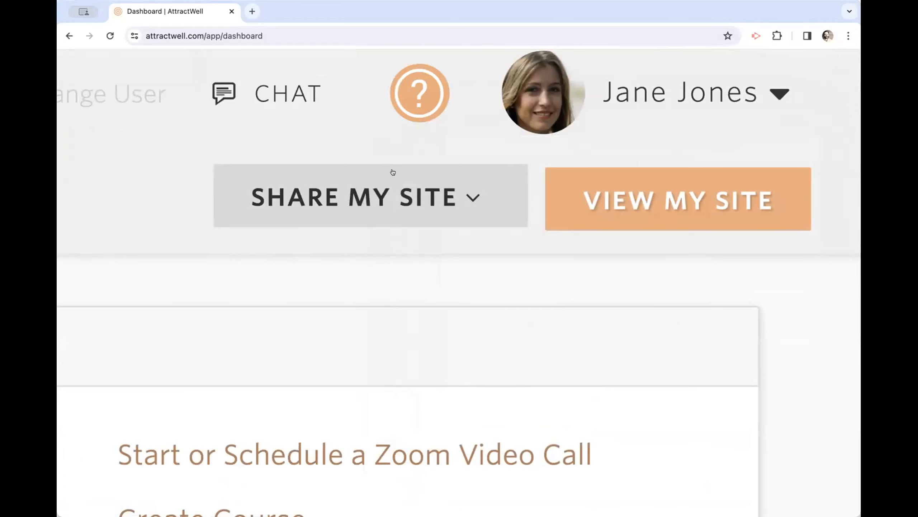
mouse_move(628, 119)
scroll(629, 118, down, 5)
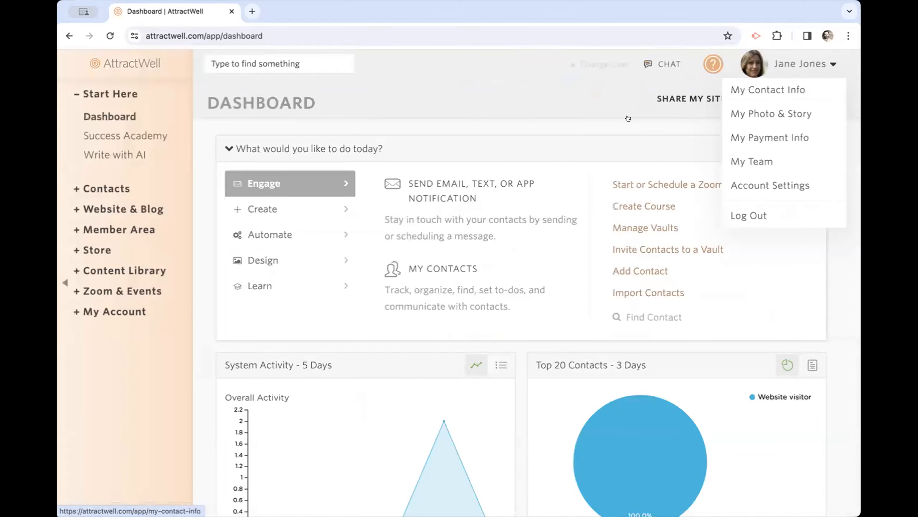
Look through the entries under Contacts, collapse the section, and open the Pages list under Website & Blog.
mouse_move(777, 63)
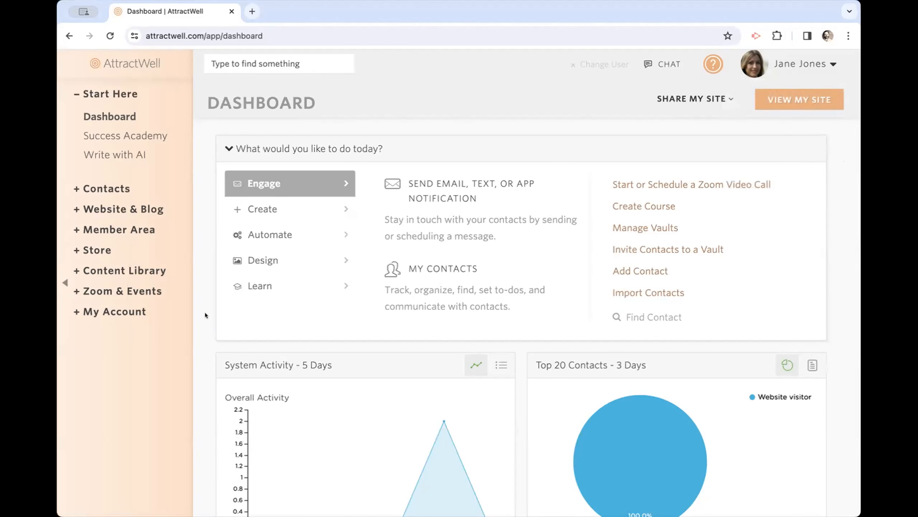
click(136, 188)
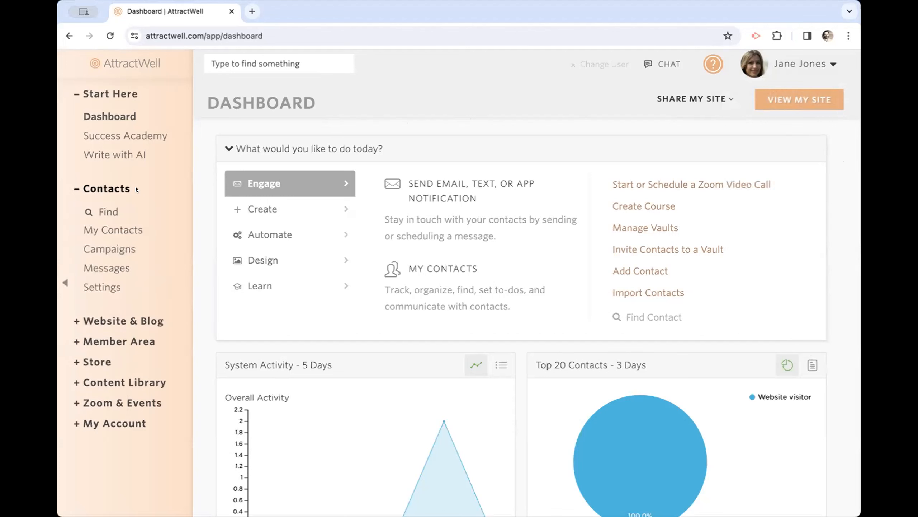
click(117, 189)
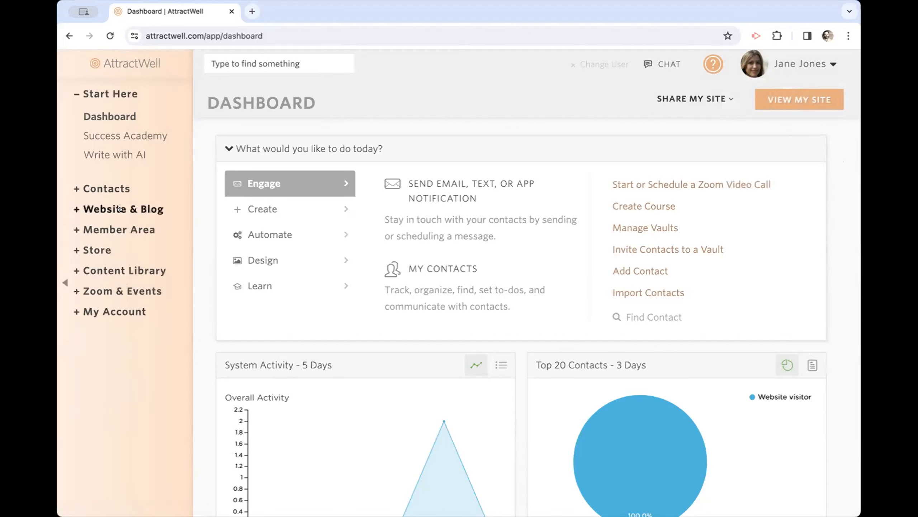
click(119, 209)
click(103, 233)
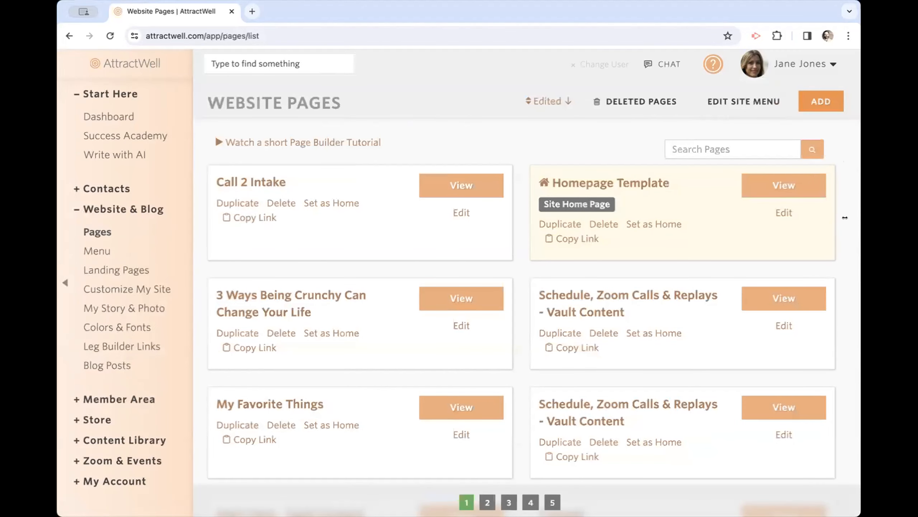
Resize the browser window narrower and wider to compare how the Website Pages cards and header controls rearrange.
drag(845, 218, 782, 223)
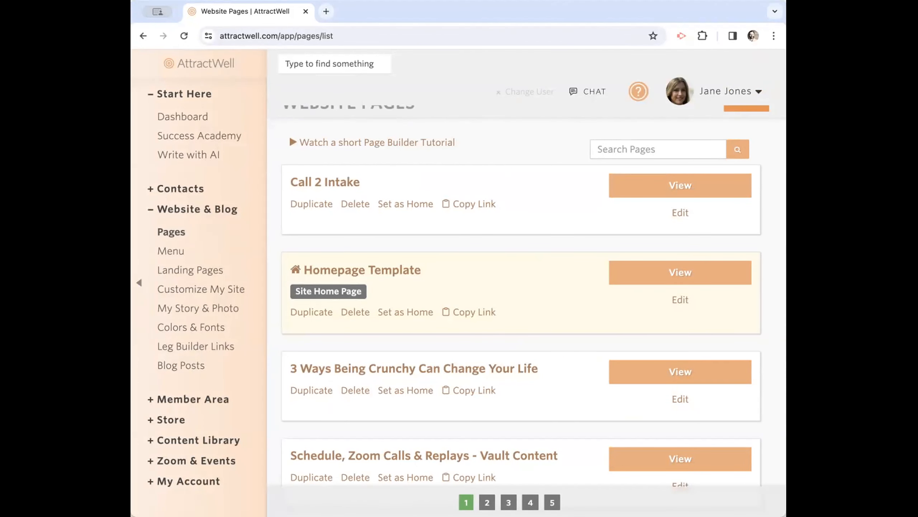
drag(782, 217, 917, 220)
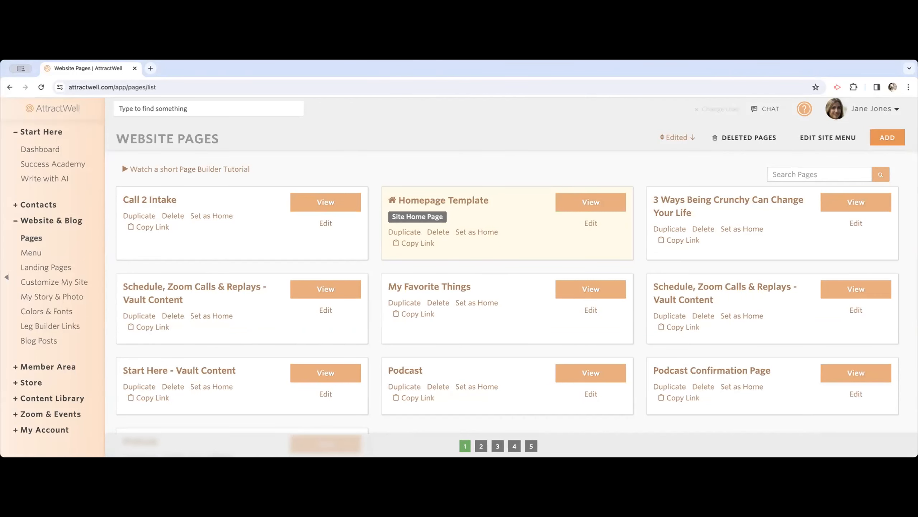
drag(898, 183, 822, 180)
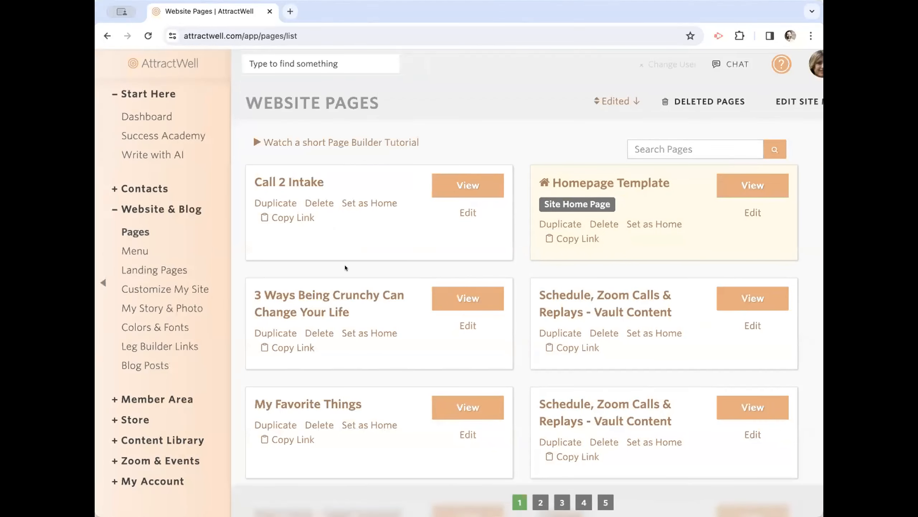
Open My Contacts and compare its card layout in a wide and a narrower browser window.
click(174, 191)
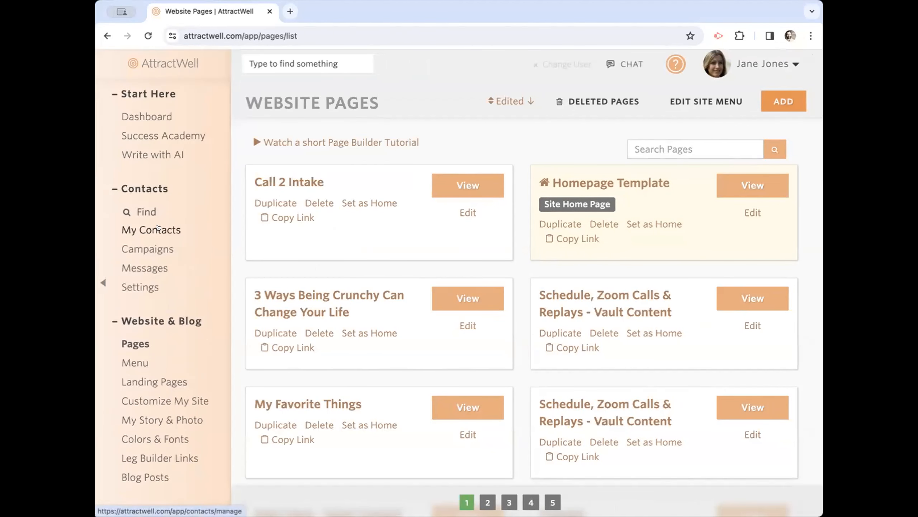
click(158, 227)
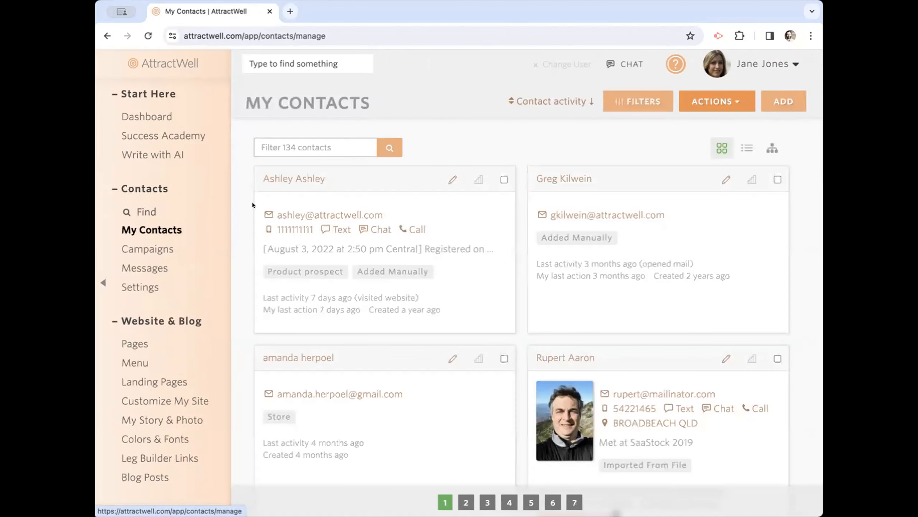
scroll(483, 281, down, 6)
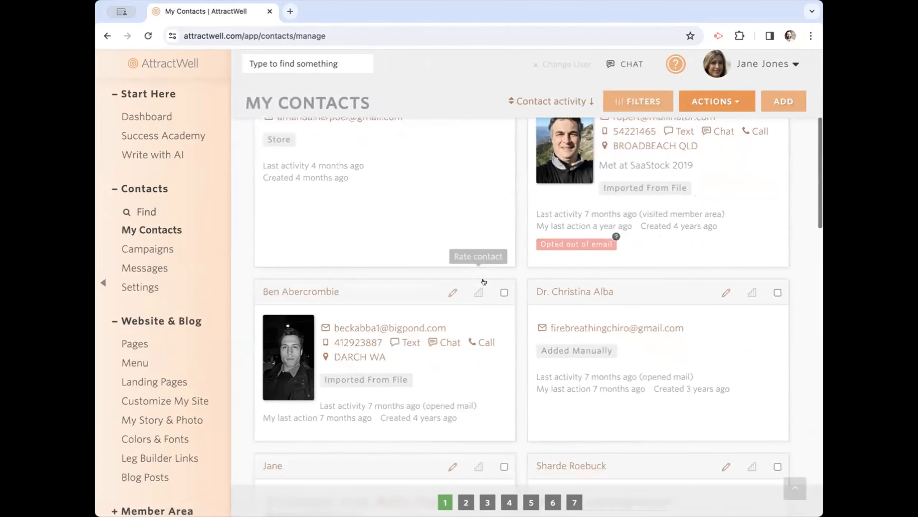
drag(823, 268, 917, 267)
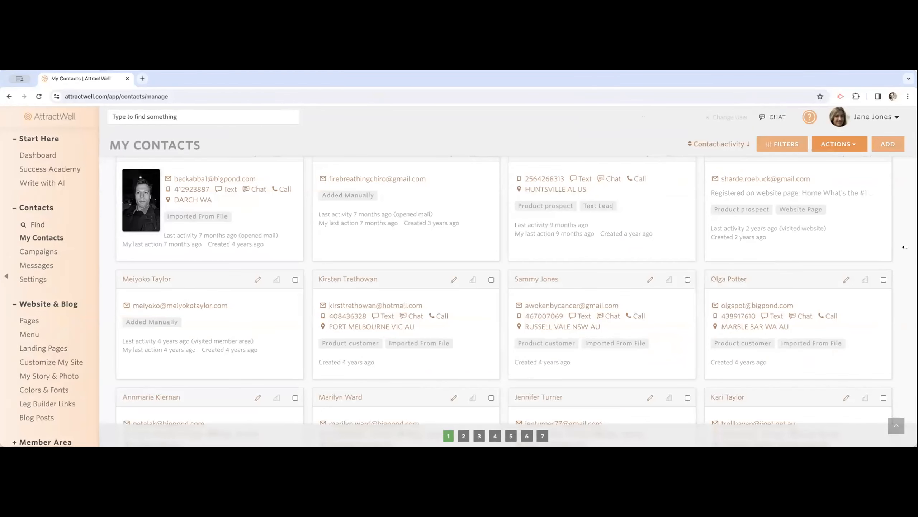
drag(905, 248, 822, 252)
click(133, 228)
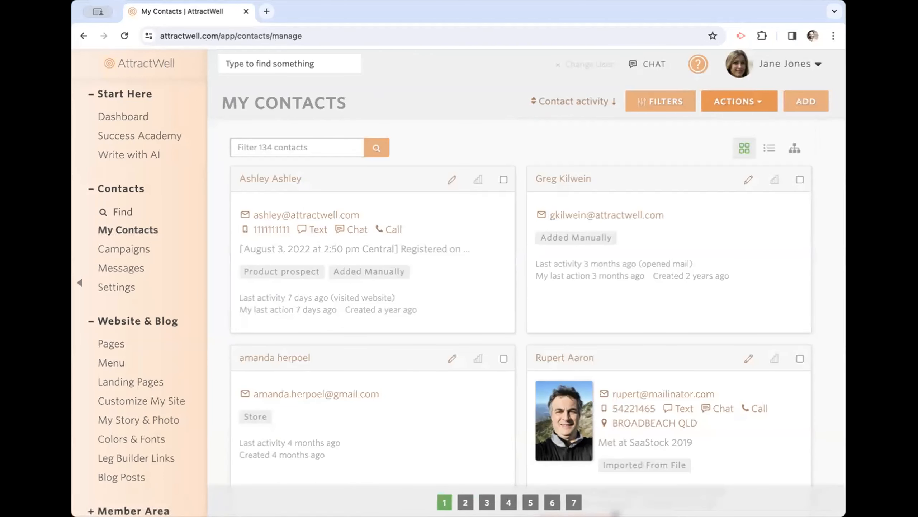
Open Messages under Contacts and view the draft and scheduled messages.
click(132, 268)
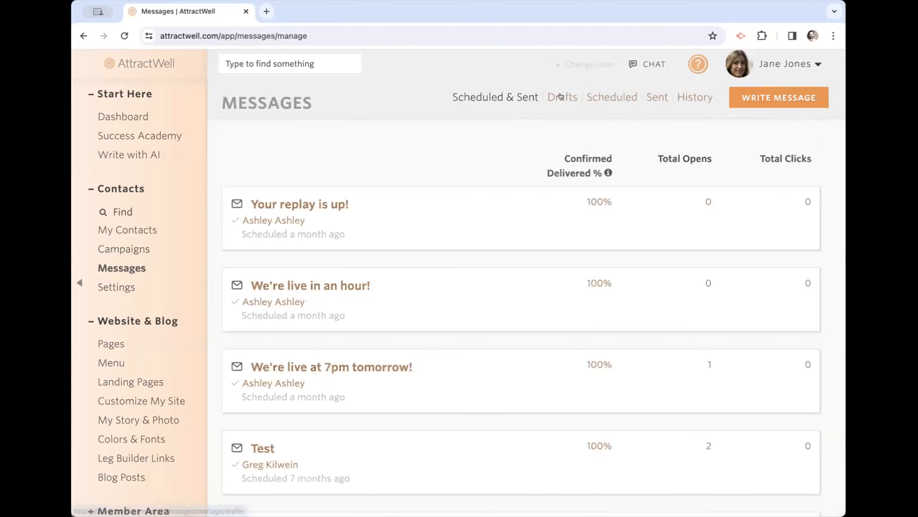
click(560, 96)
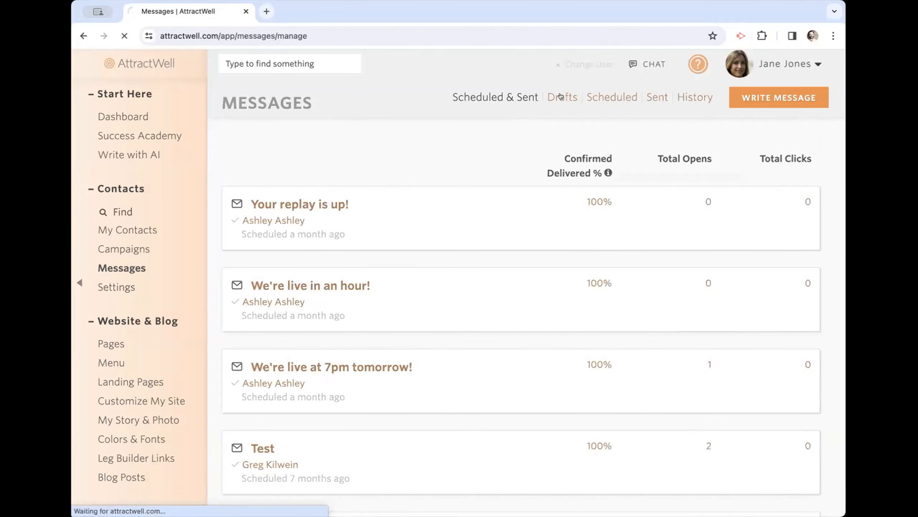
click(609, 96)
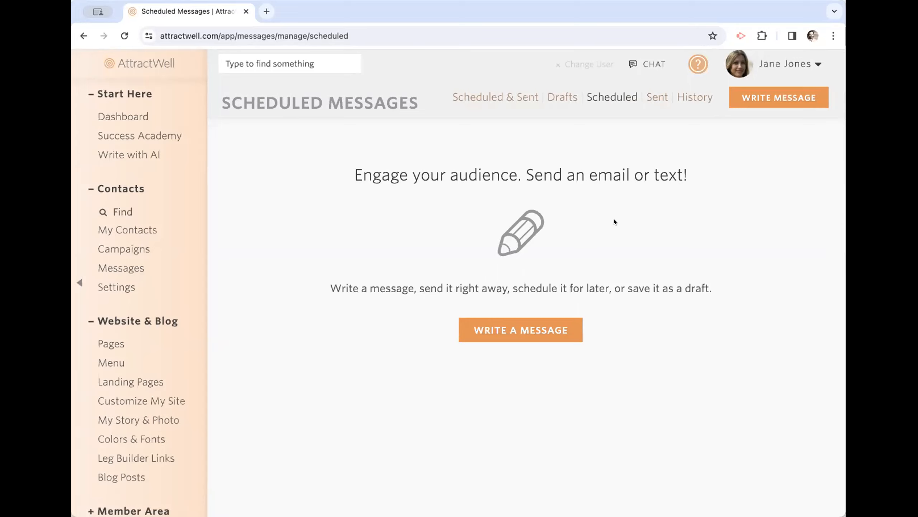
Browse the contact cards and page numbering in My Contacts, and return to the Messages list.
click(151, 232)
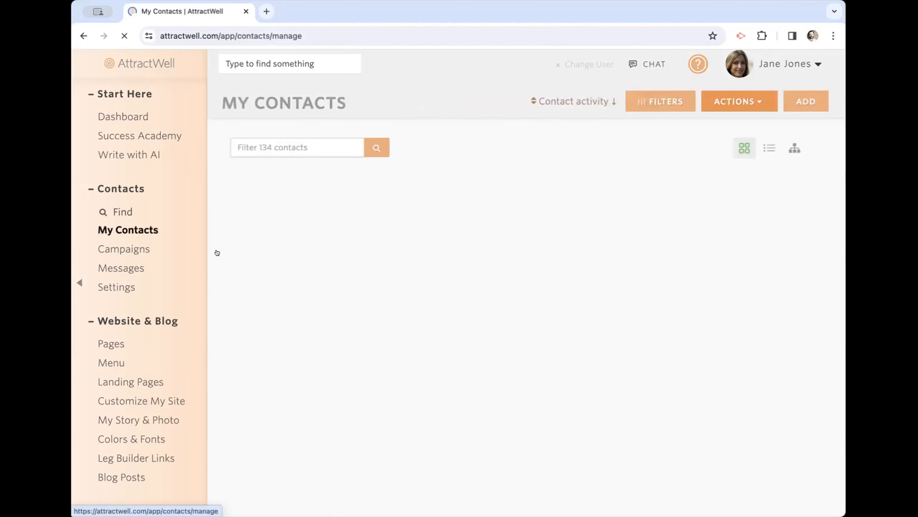
scroll(304, 305, down, 5)
scroll(305, 306, up, 4)
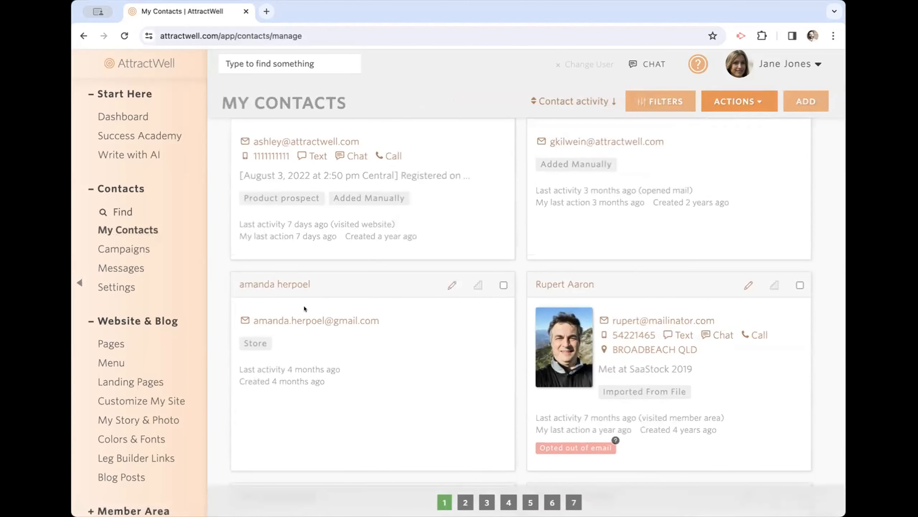
scroll(304, 305, down, 1)
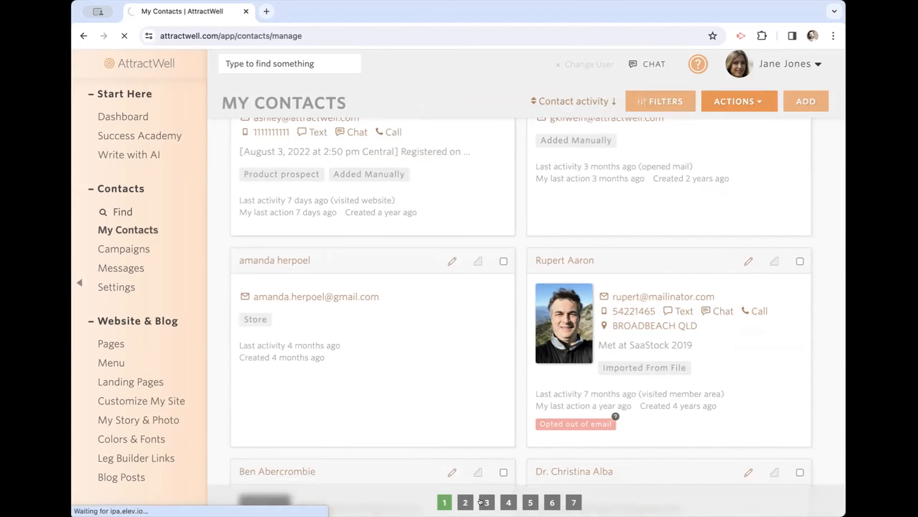
click(433, 501)
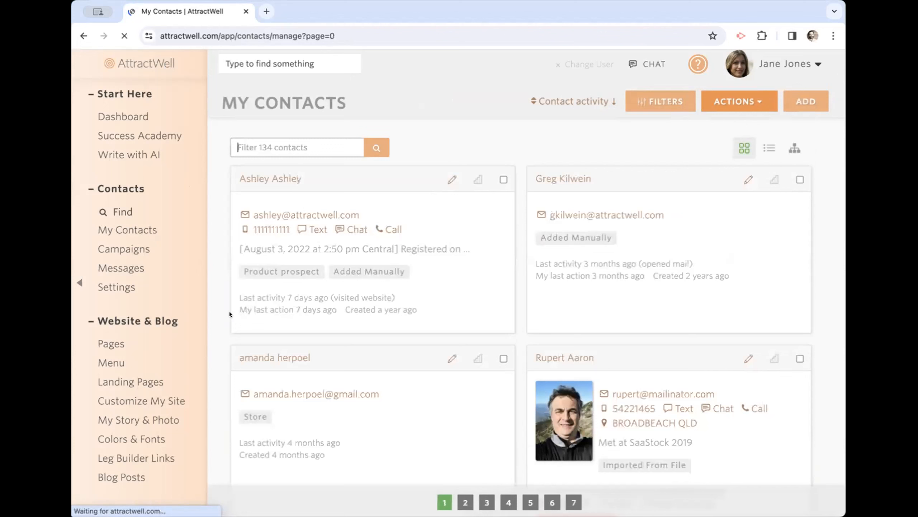
click(128, 263)
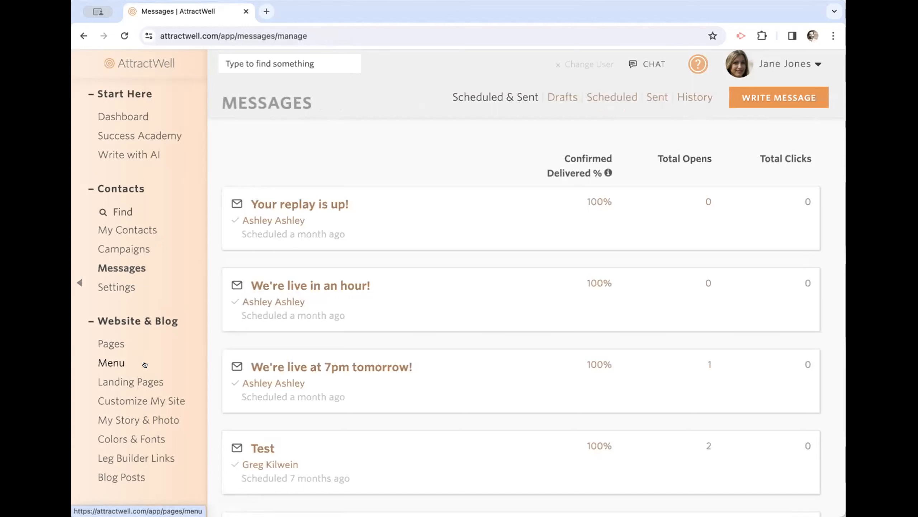
Open the Website Pages list and view its sorting options without changing the sort order.
click(115, 345)
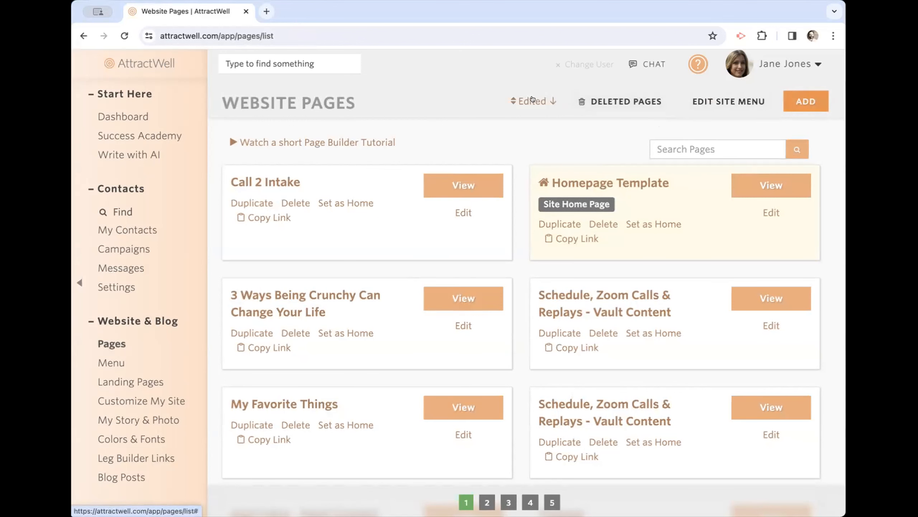
click(533, 98)
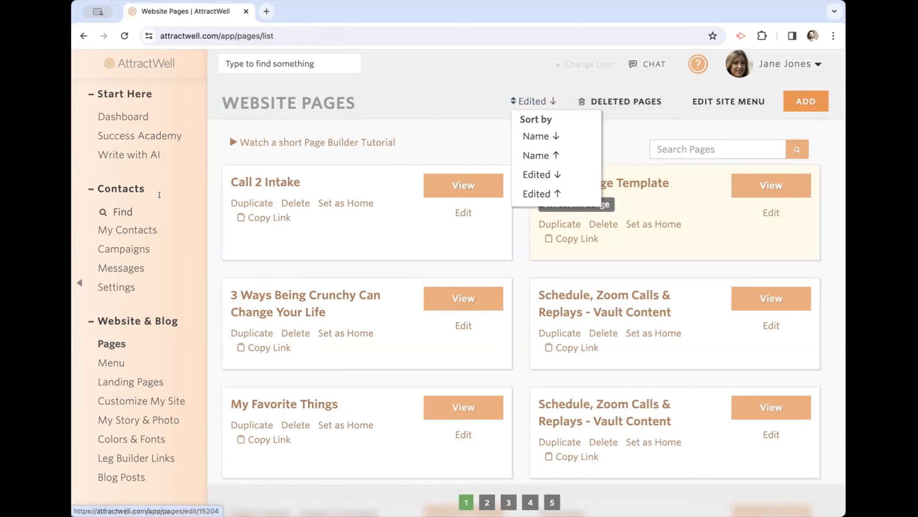
click(456, 96)
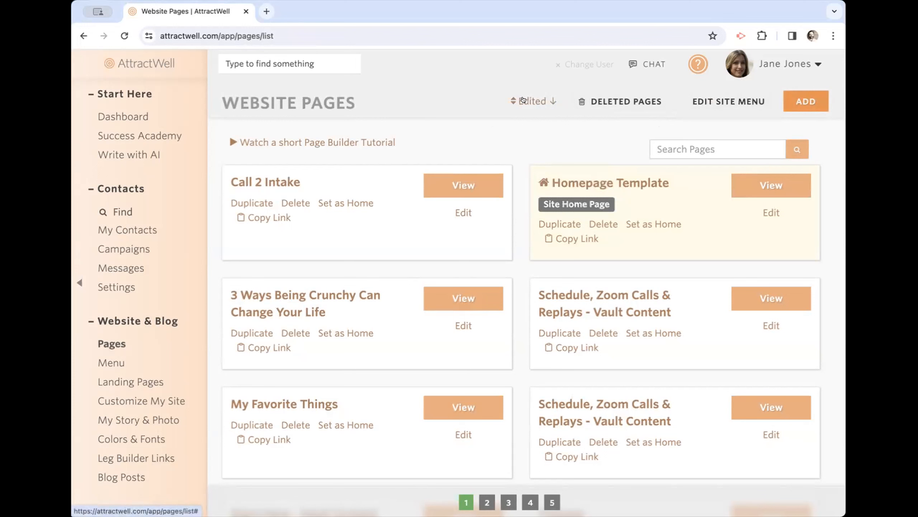
click(523, 99)
click(491, 99)
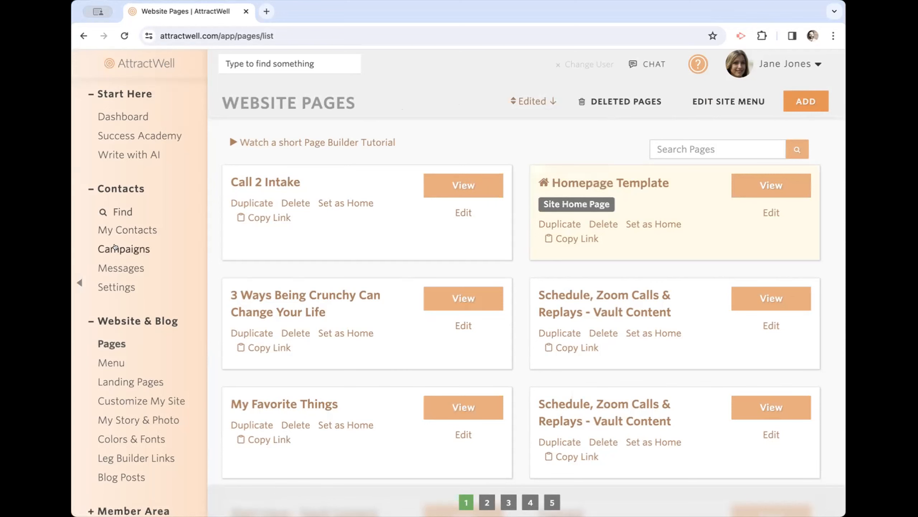
Open the "Call 2 Invite to Book = name of program" campaign and its message "It's time to book our next call!" for editing.
click(115, 247)
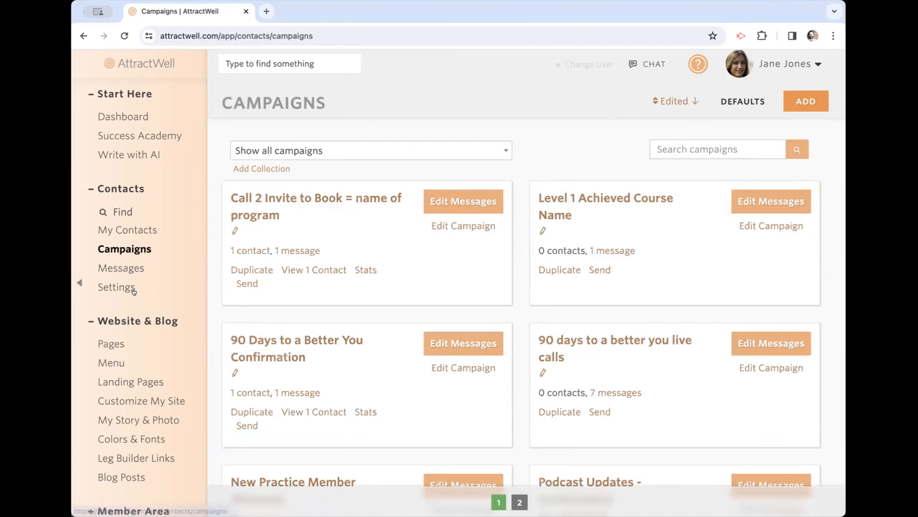
click(260, 197)
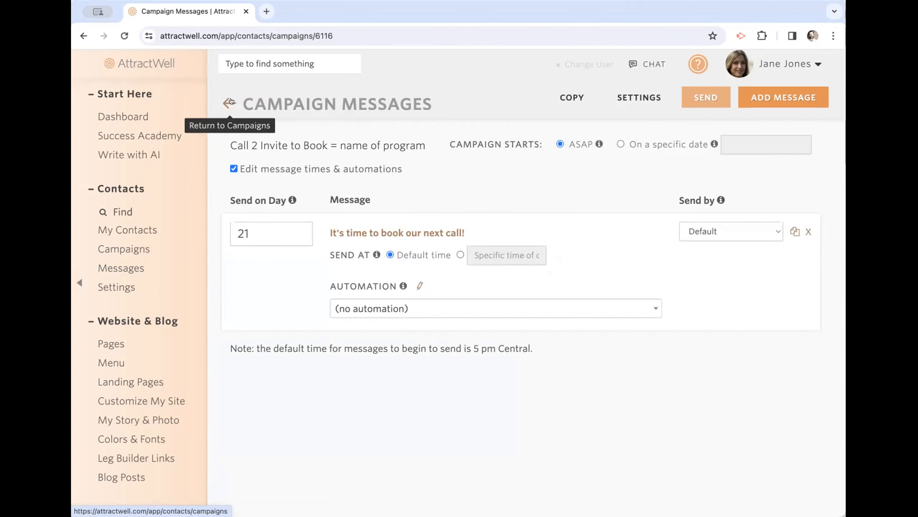
click(383, 233)
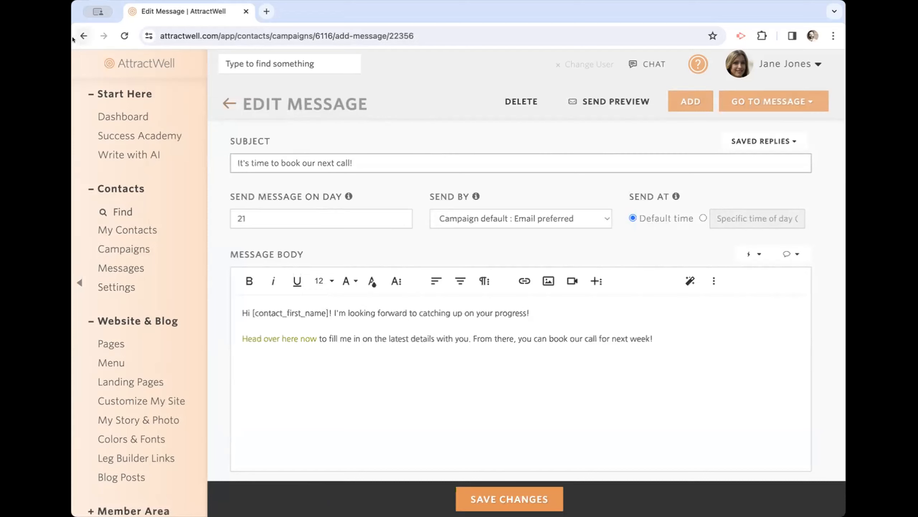
mouse_move(290, 196)
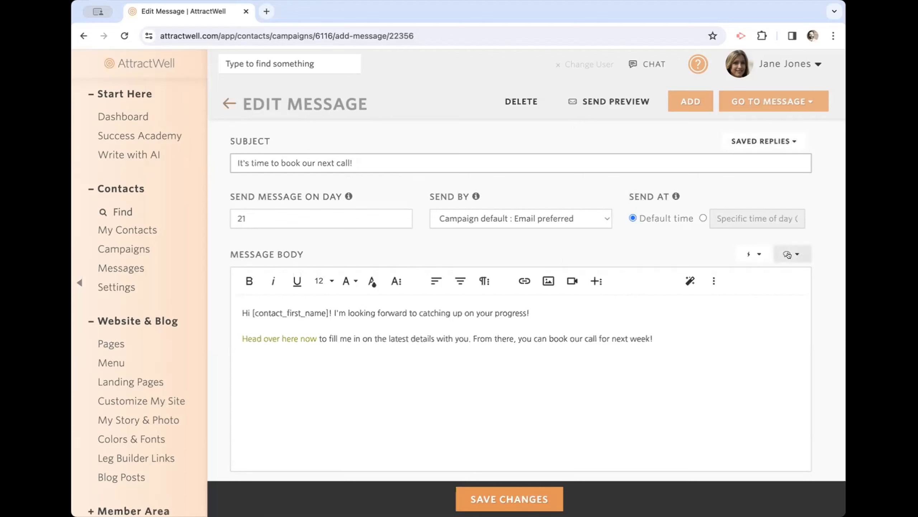
View the message's automation options, search the saved replies for "blog", and close the saved replies list.
click(744, 254)
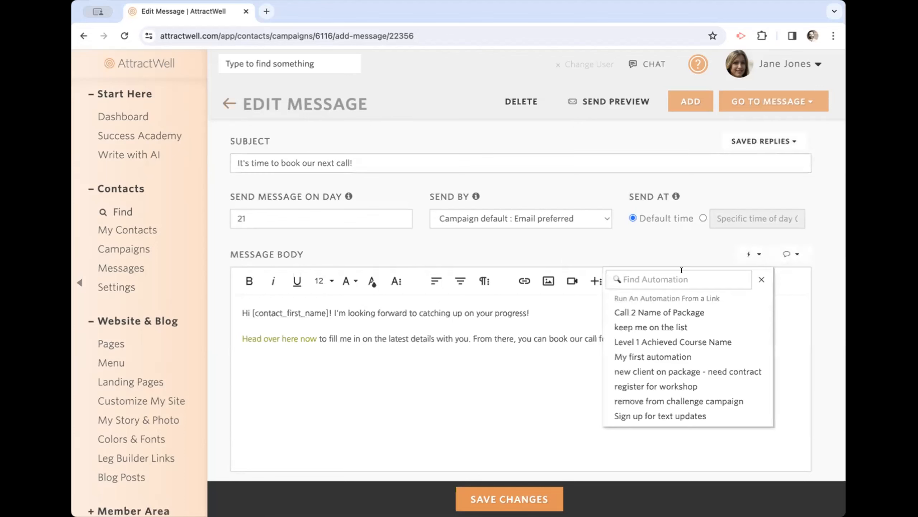
click(764, 141)
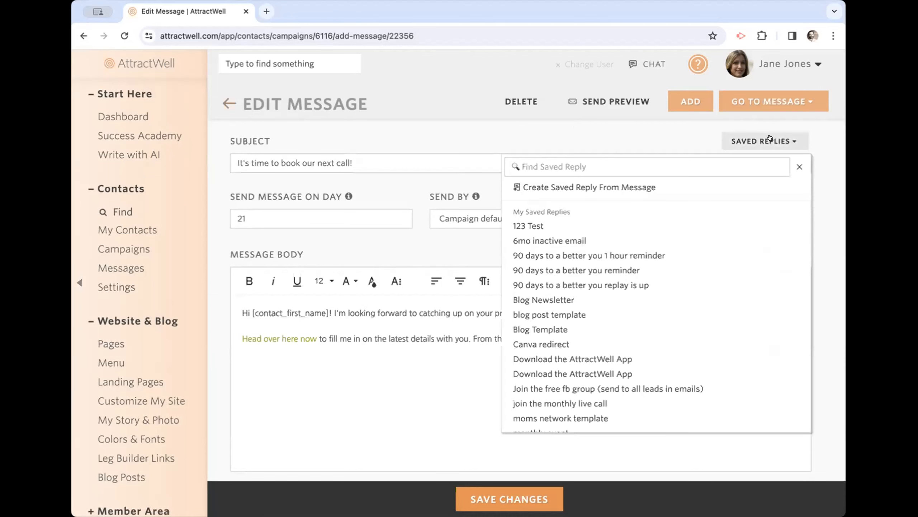
click(649, 168)
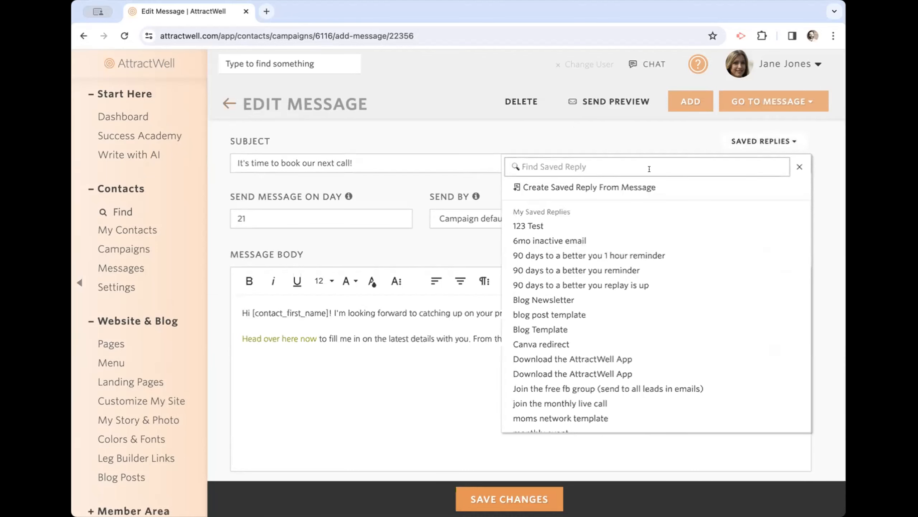
text(blog)
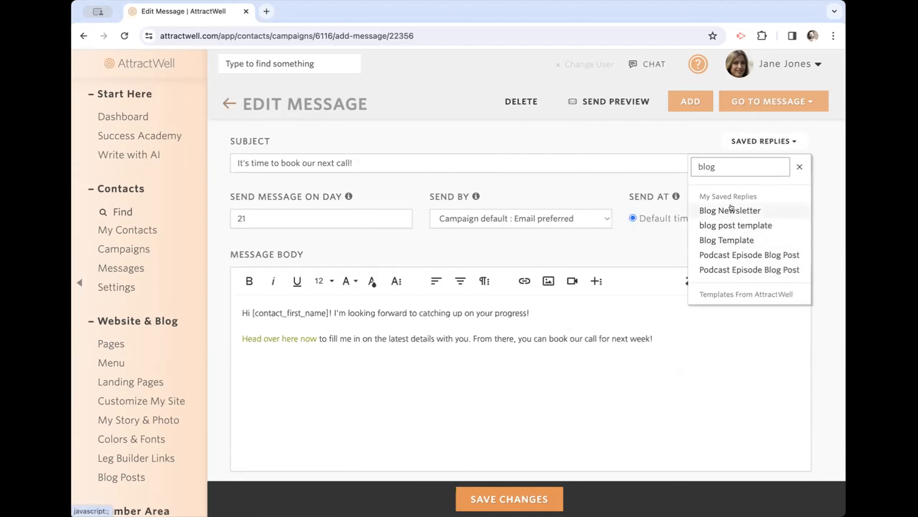
click(821, 141)
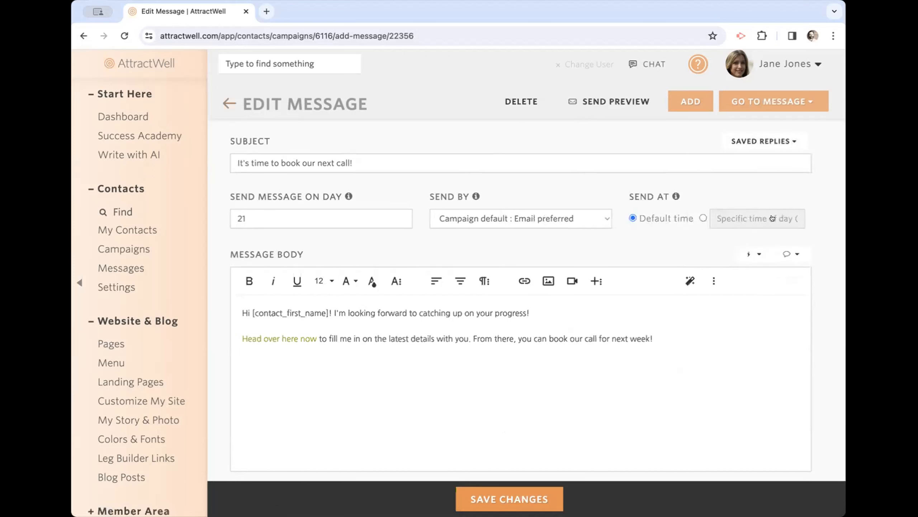
Search the message body's link automations for "work".
click(752, 255)
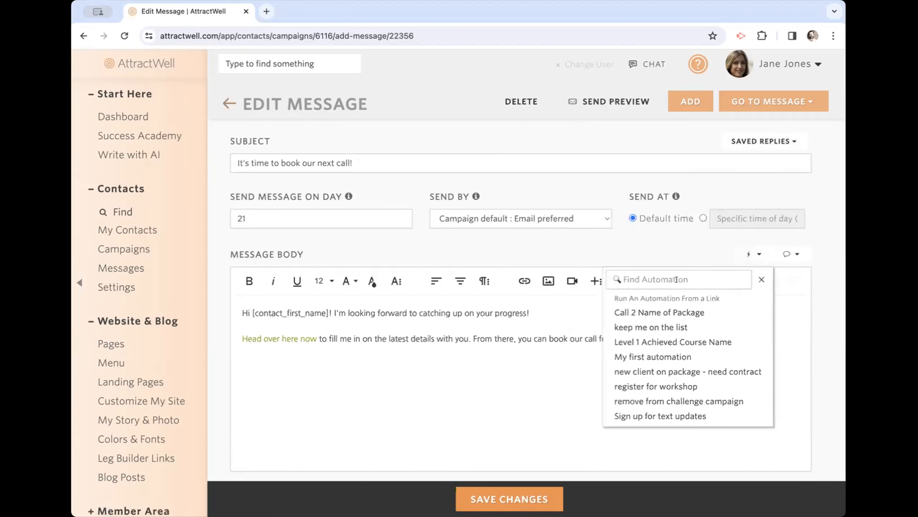
text(work)
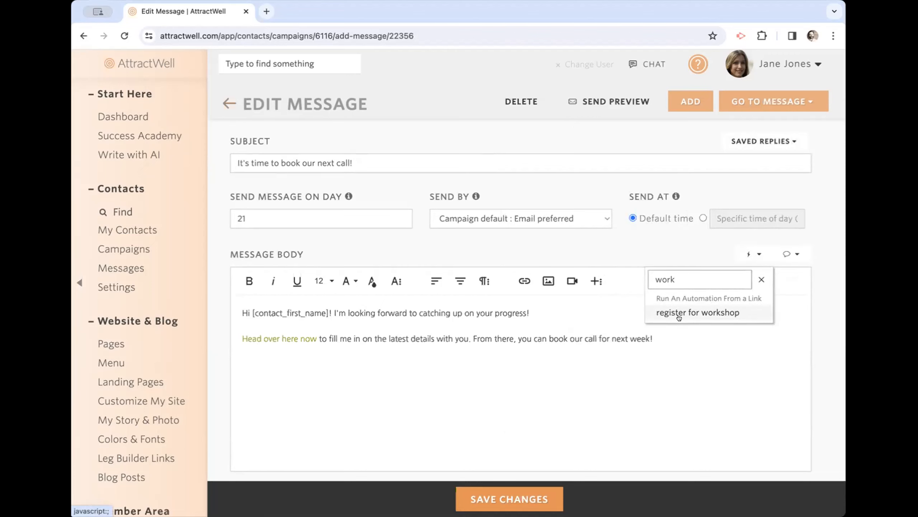
Close the link automations list, reopen the "It's time to book our next call!" message from its campaign, and look over its fields.
click(645, 250)
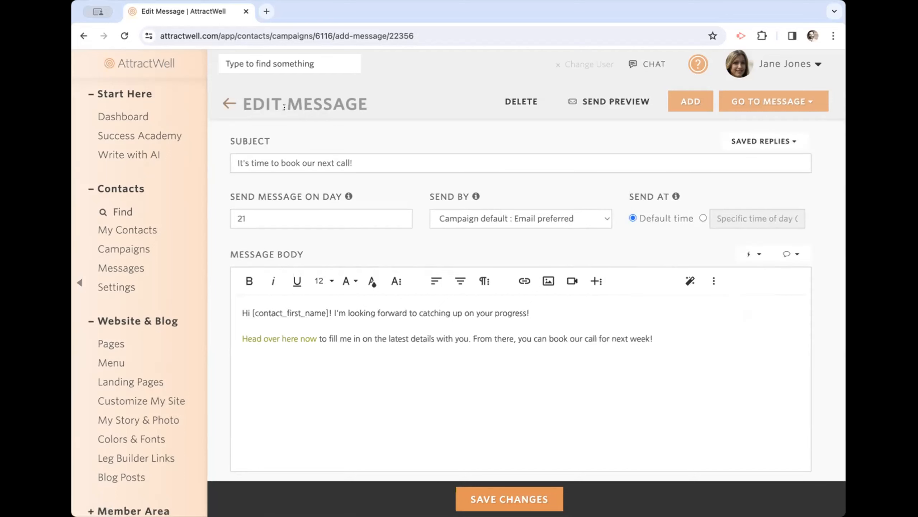
click(135, 246)
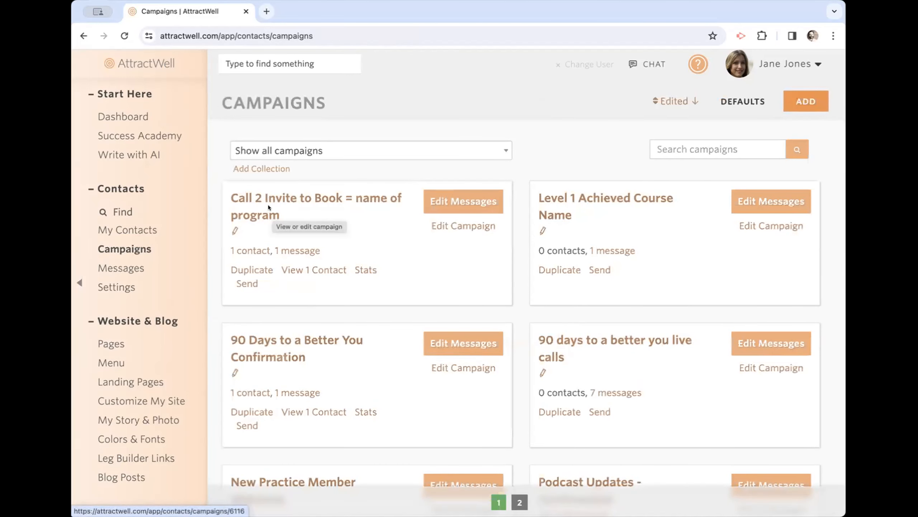
click(278, 190)
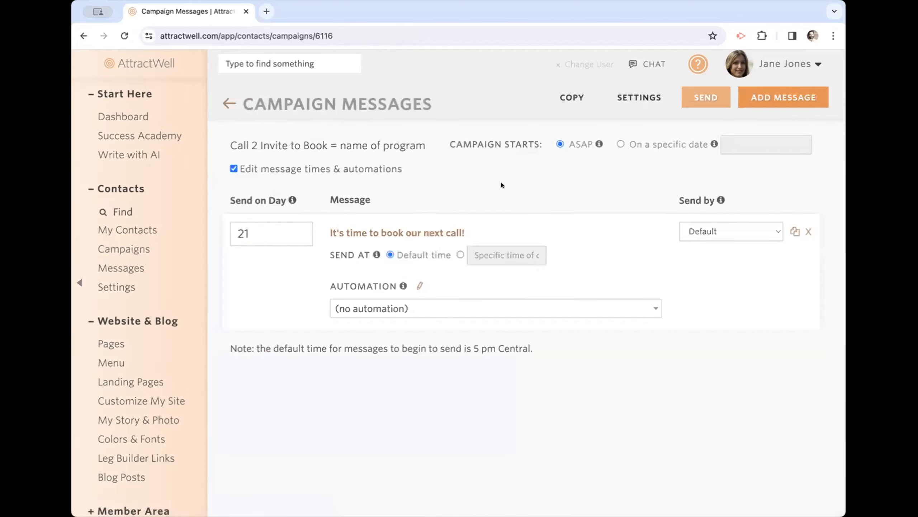
click(422, 232)
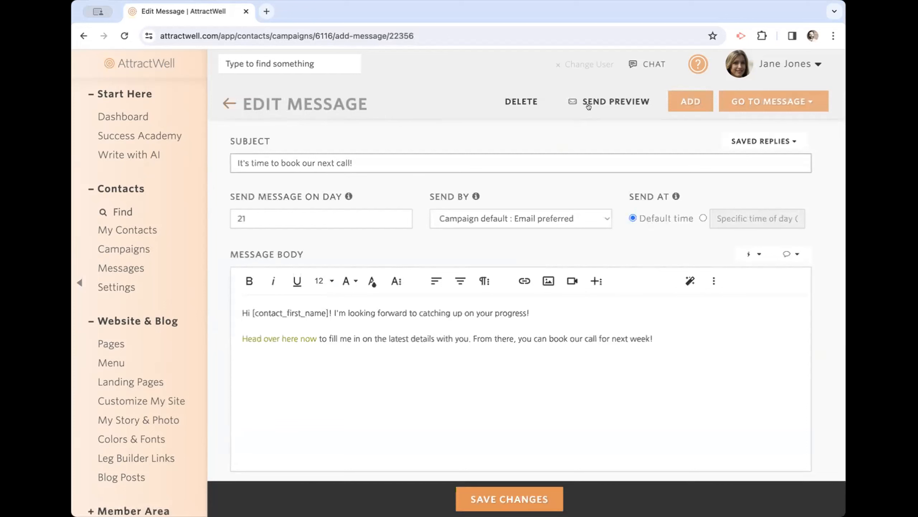
scroll(590, 197, down, 1)
scroll(589, 197, down, 3)
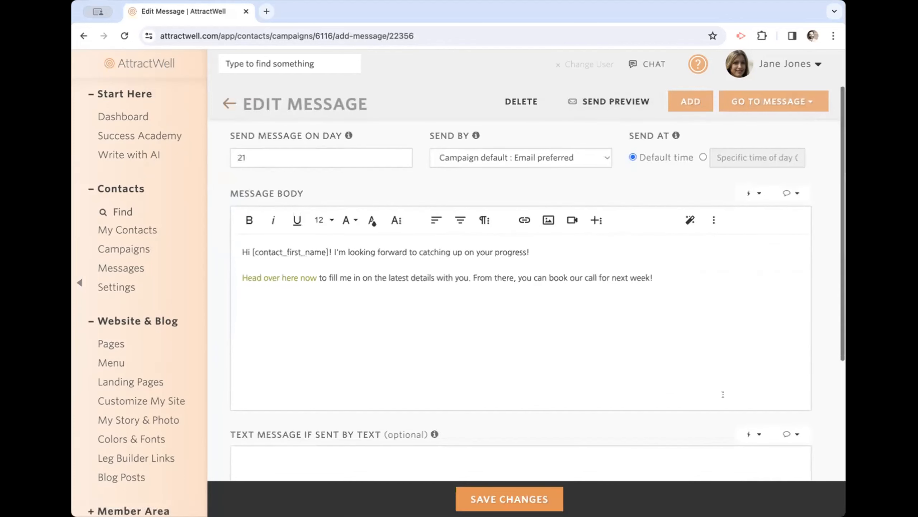
scroll(618, 332, up, 4)
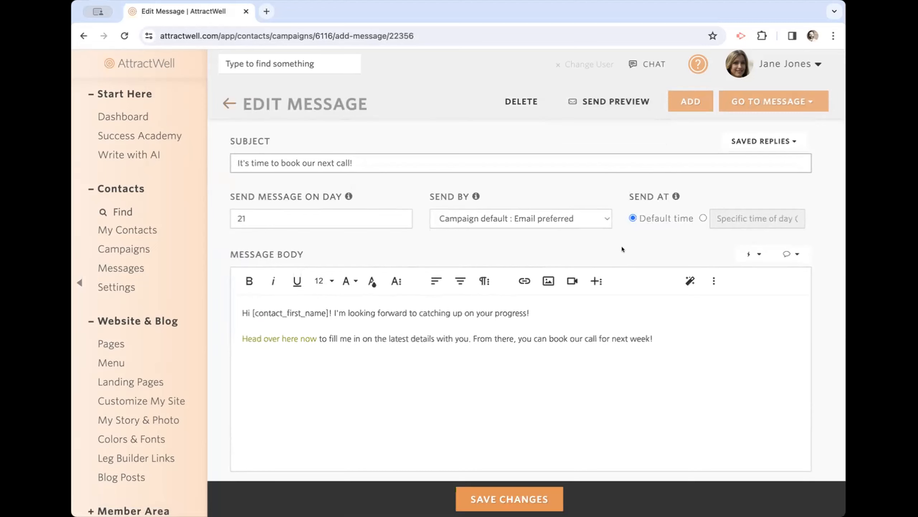
Try sending the message on day 0 to view the same-day timing options, and undo the change.
drag(272, 218, 229, 214)
text(0)
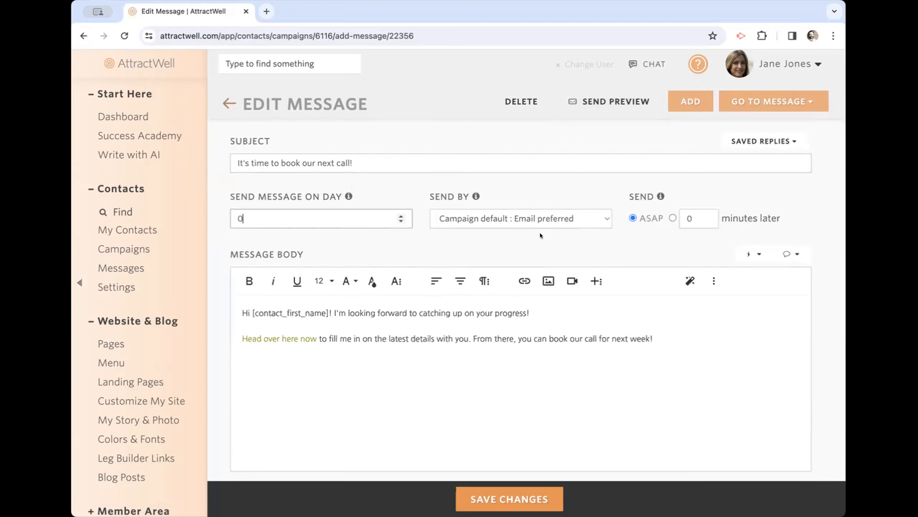
key(ctrl+z)
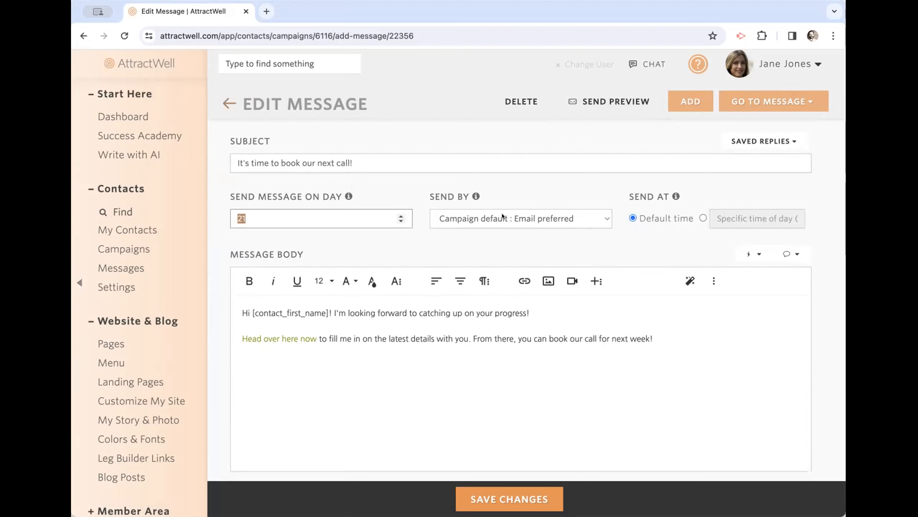
Return to the campaign's messages, reopen its message for editing, and view the list of messages available to switch to.
click(226, 102)
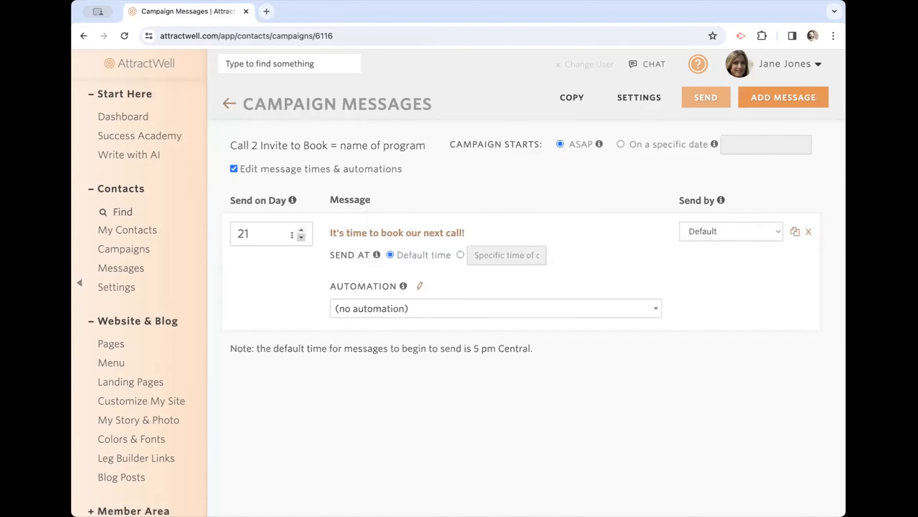
click(390, 234)
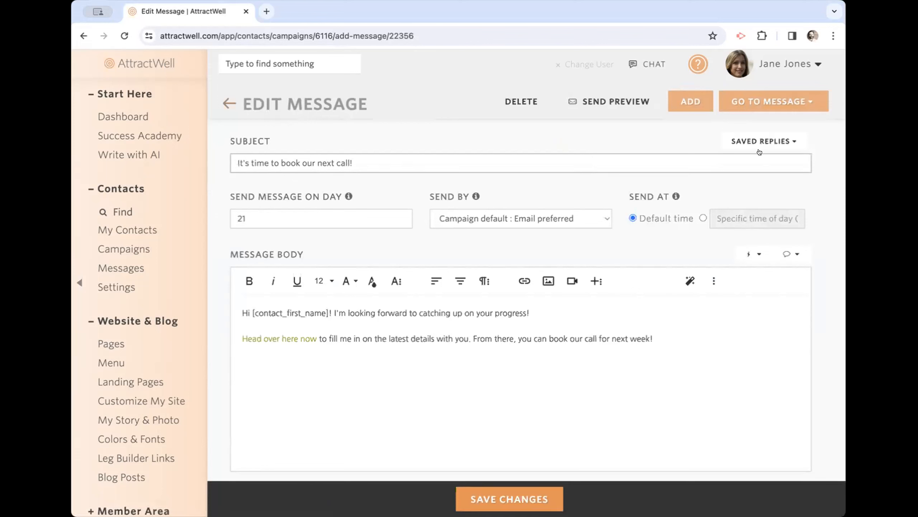
click(754, 100)
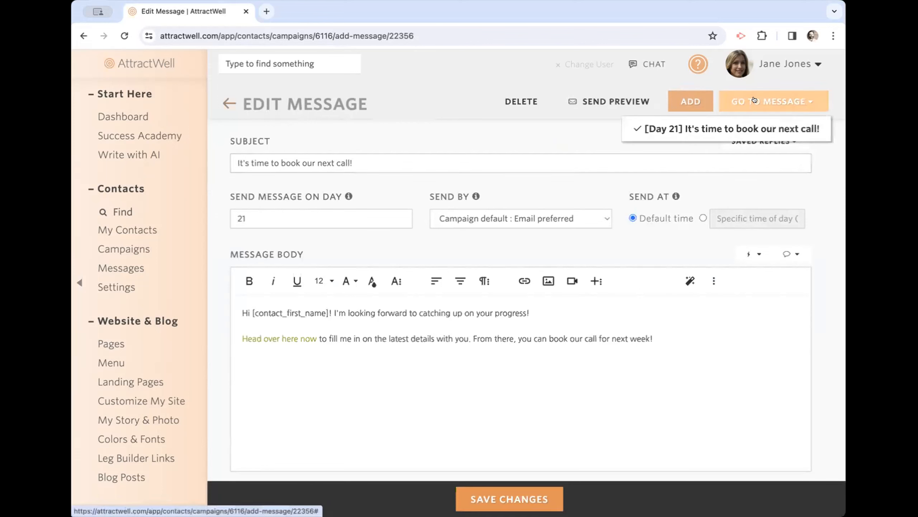
Open the first message of the "90 days to a better you live calls" campaign for editing.
click(135, 250)
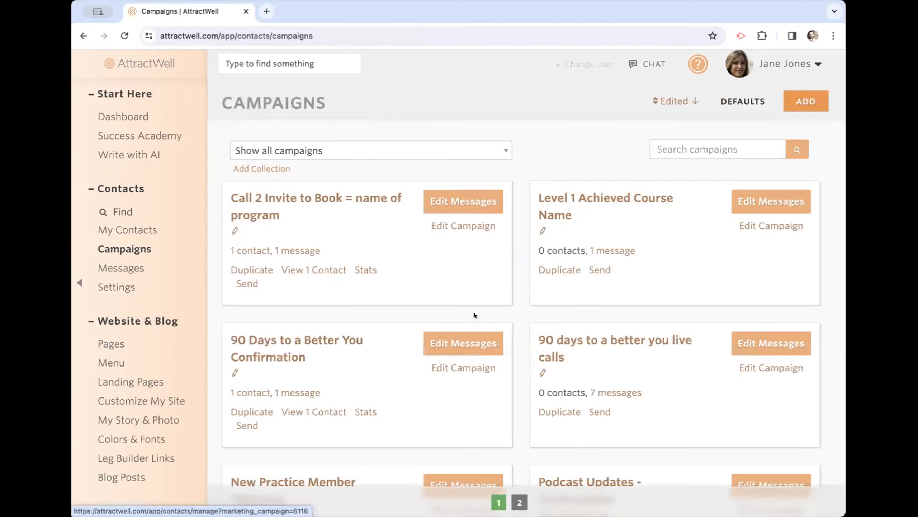
click(585, 338)
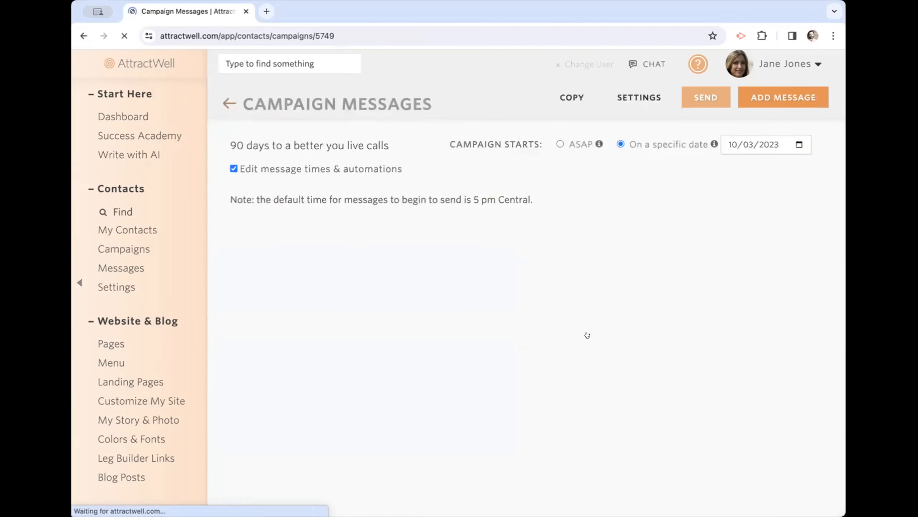
click(434, 230)
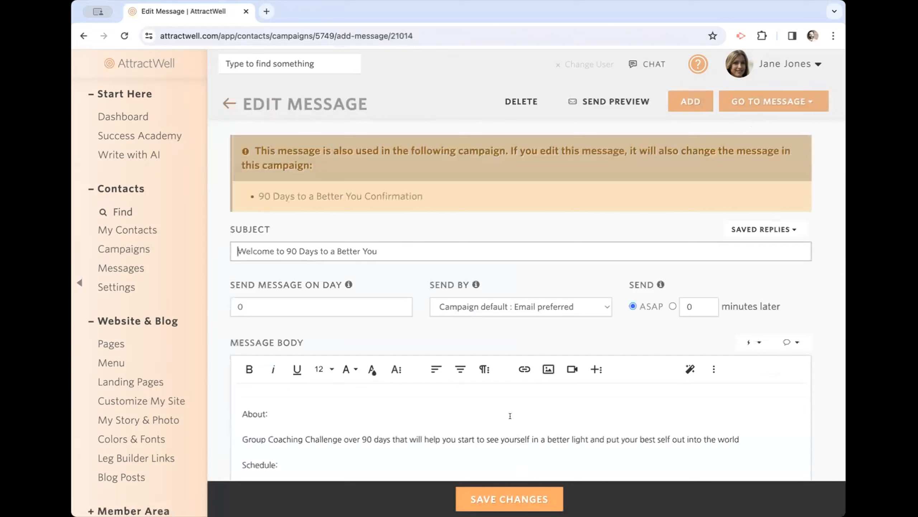
Switch directly to another message in the same campaign and start a new blank campaign message.
click(796, 91)
click(674, 201)
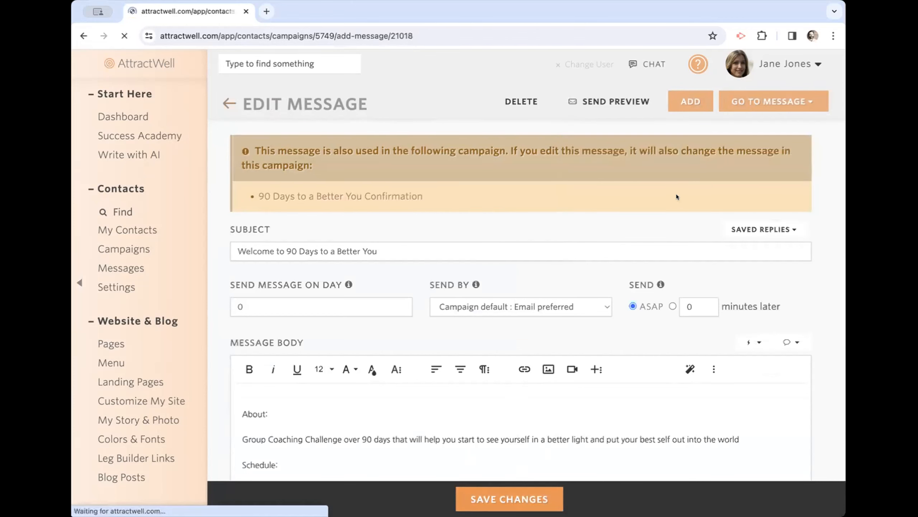
click(679, 101)
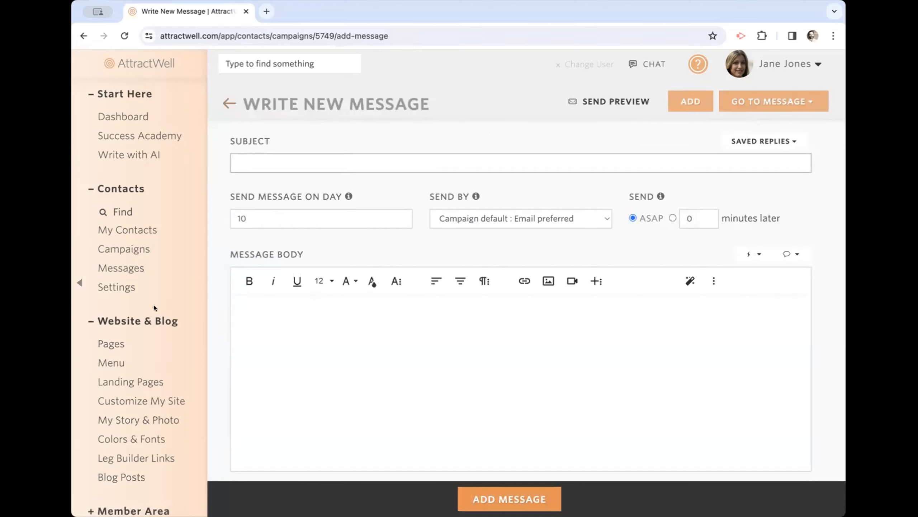
Collapse the Website & Blog navigation section and look through the Member Area's list of classes.
scroll(153, 305, down, 3)
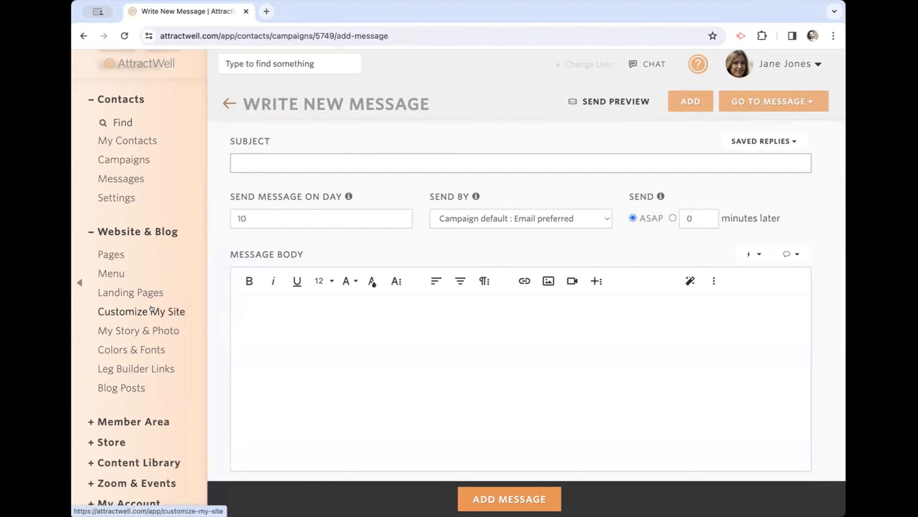
click(139, 229)
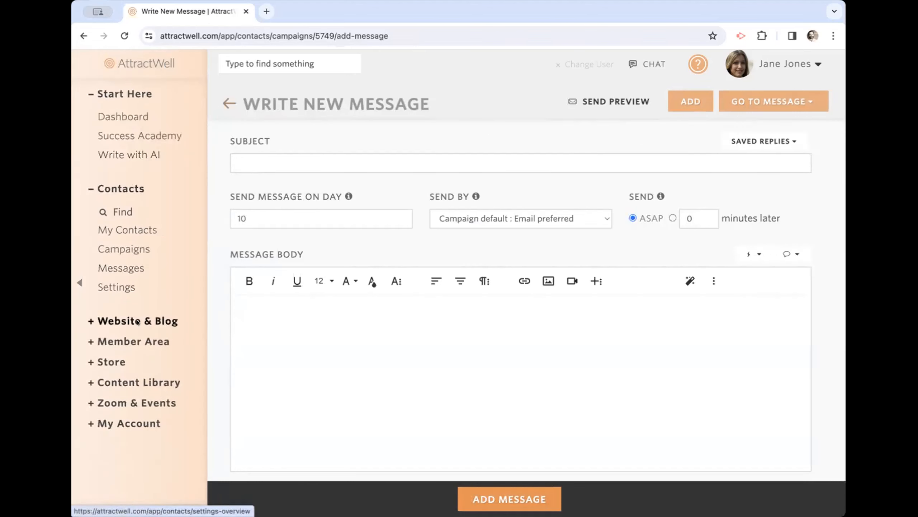
click(125, 352)
click(115, 382)
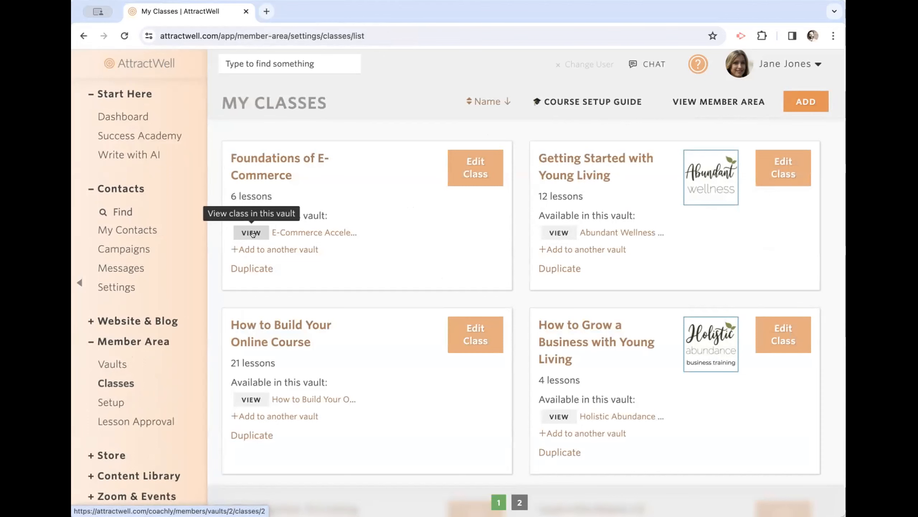
scroll(383, 406, down, 5)
scroll(381, 409, down, 8)
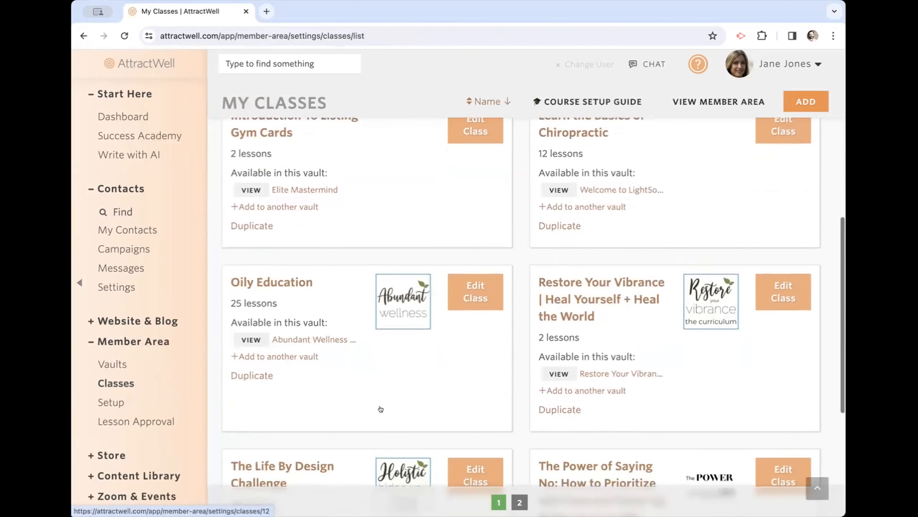
scroll(383, 406, up, 13)
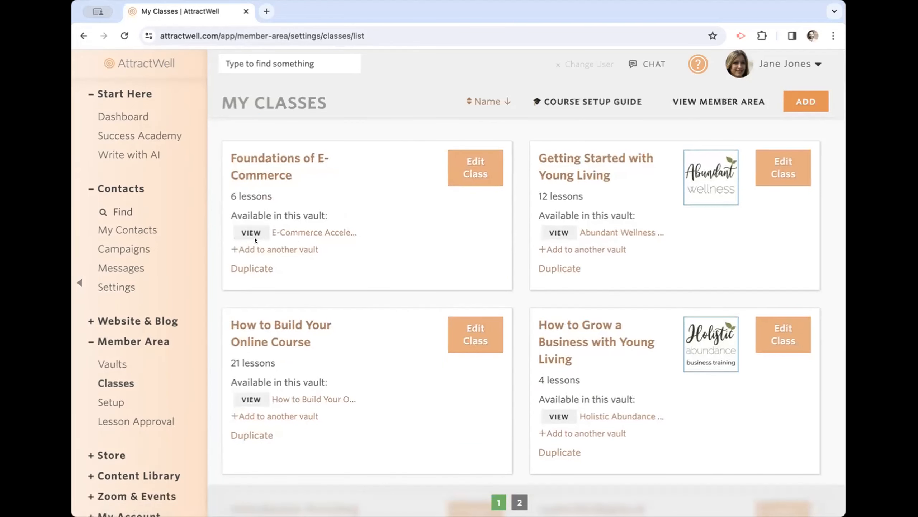
Try adding the "Foundations of E-Commerce" class to a newly created vault, and cancel without naming the vault.
click(275, 249)
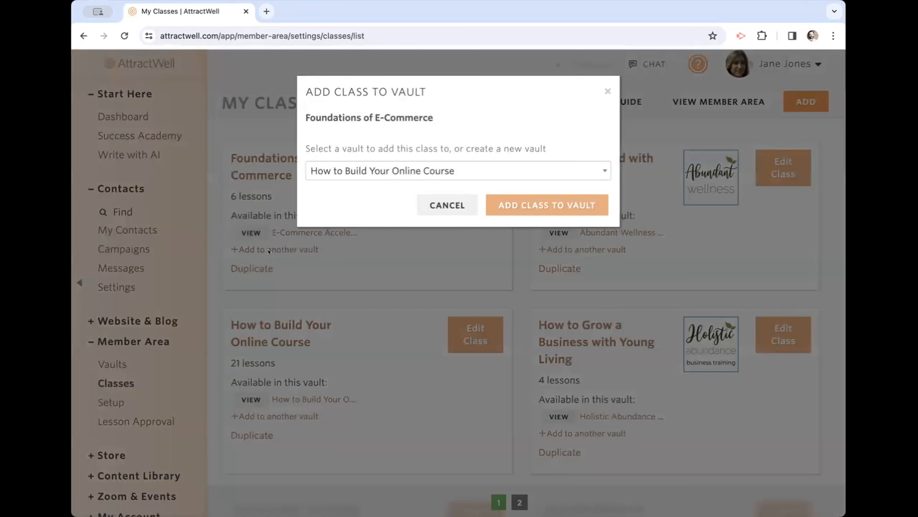
click(362, 171)
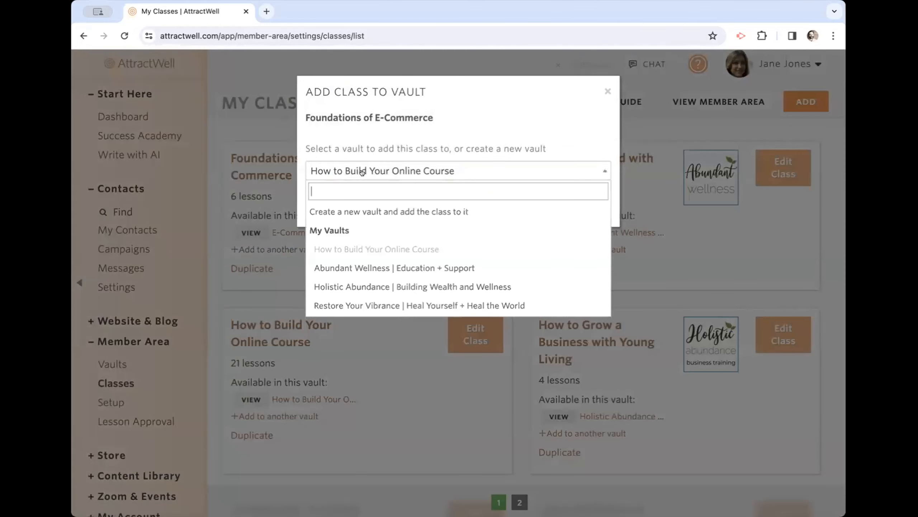
click(354, 214)
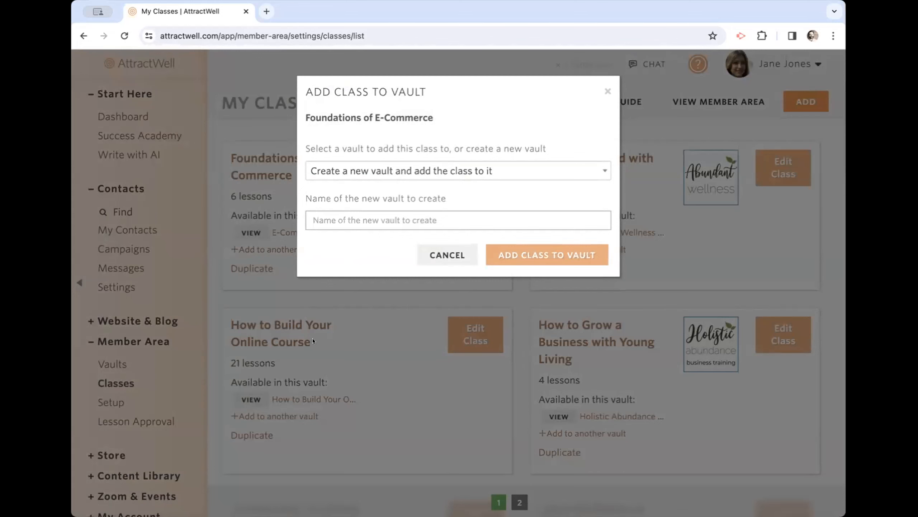
click(448, 255)
Open the "Foundations of E-Commerce" class setup and view which vaults the class is available in.
click(472, 152)
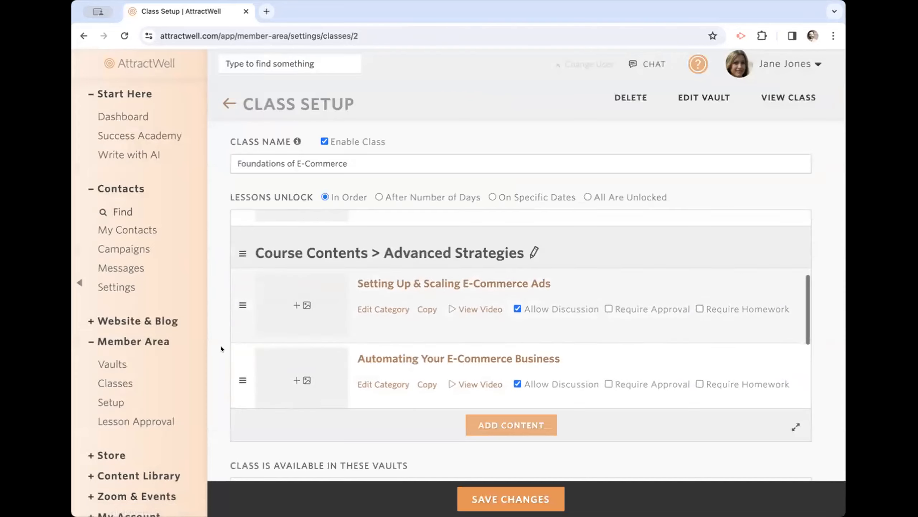
scroll(221, 348, down, 5)
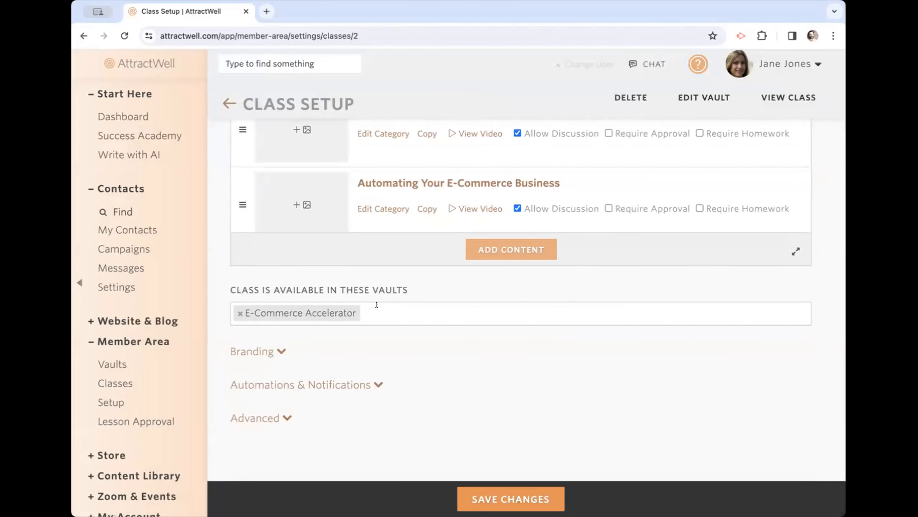
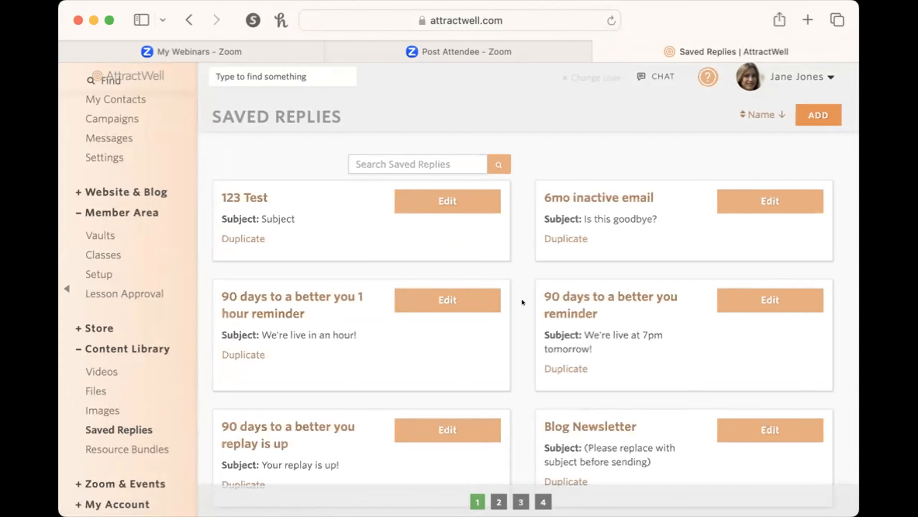
Start a new saved reply and insert the "Monthly Newsletter Template" saved reply into its body.
click(818, 106)
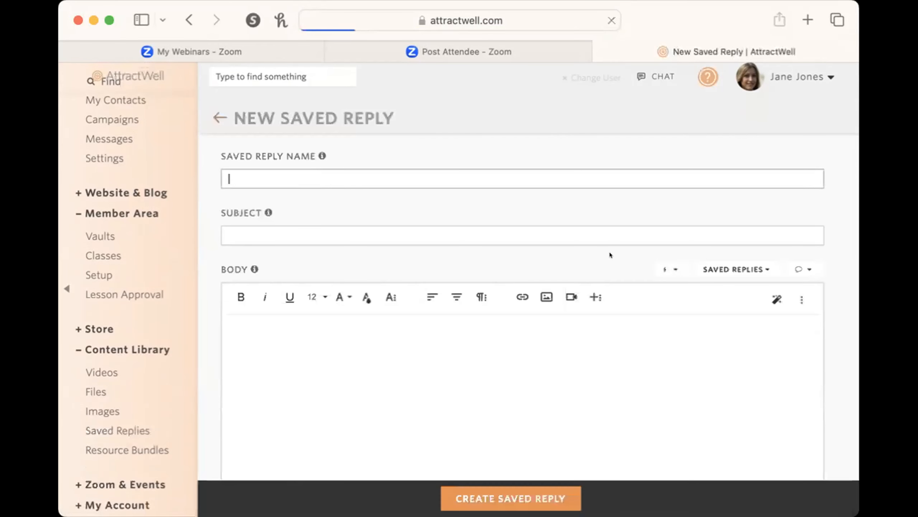
scroll(810, 213, down, 3)
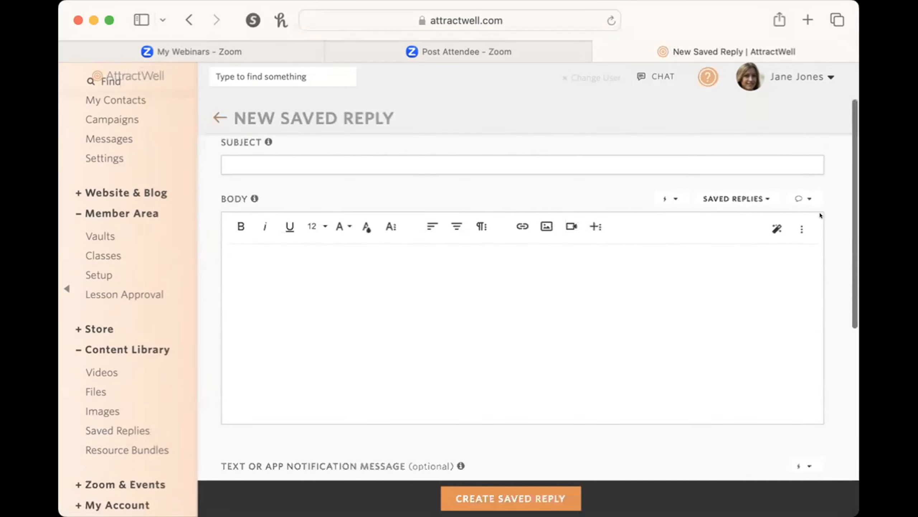
click(755, 161)
scroll(657, 363, down, 10)
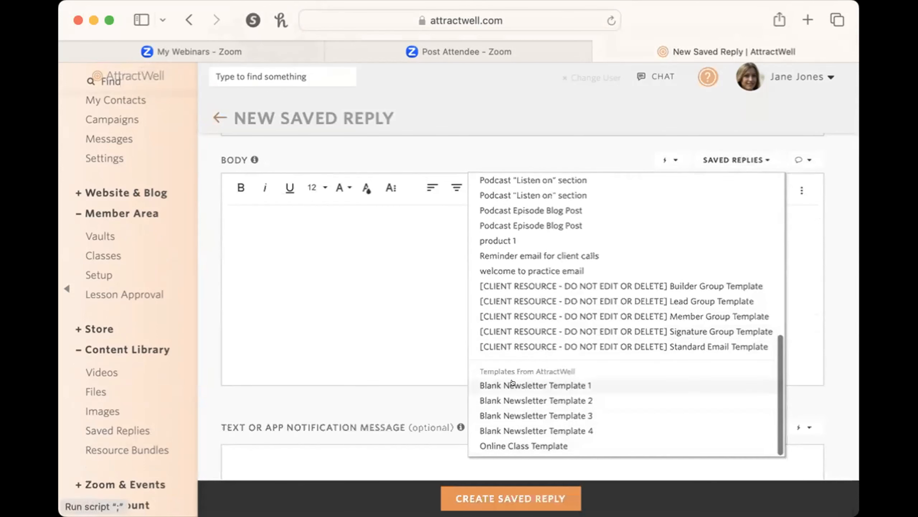
scroll(514, 384, down, 2)
scroll(517, 387, up, 3)
scroll(518, 389, up, 6)
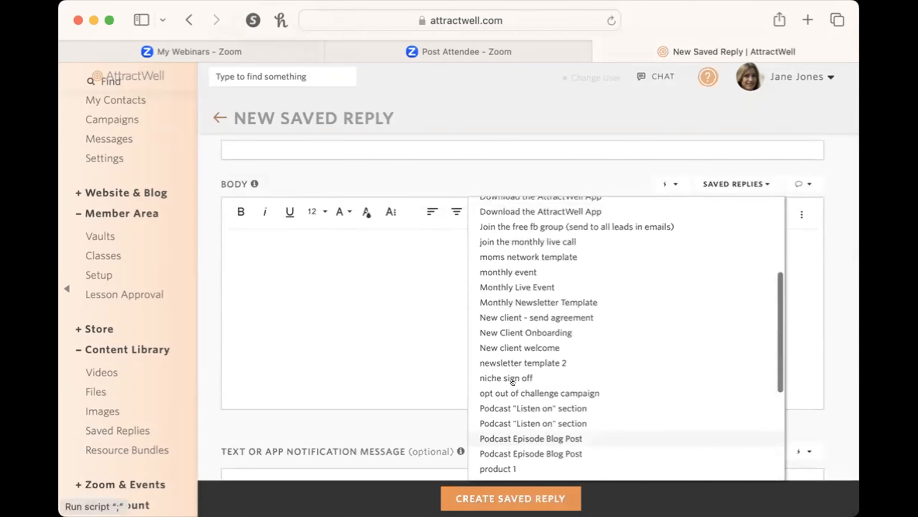
click(514, 295)
Narrow the browser window and examine the inserted newsletter content from its header through the body text.
scroll(517, 326, up, 10)
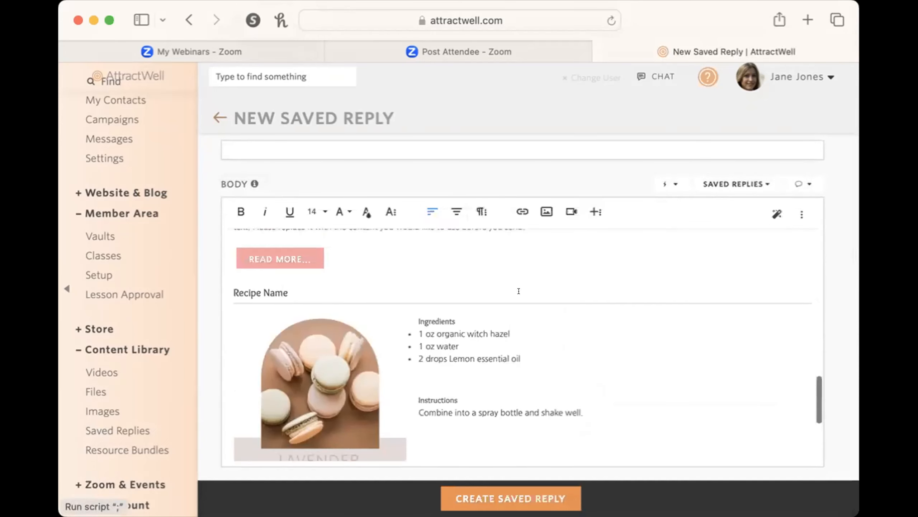
scroll(519, 291, up, 3)
scroll(519, 343, down, 3)
scroll(519, 343, up, 3)
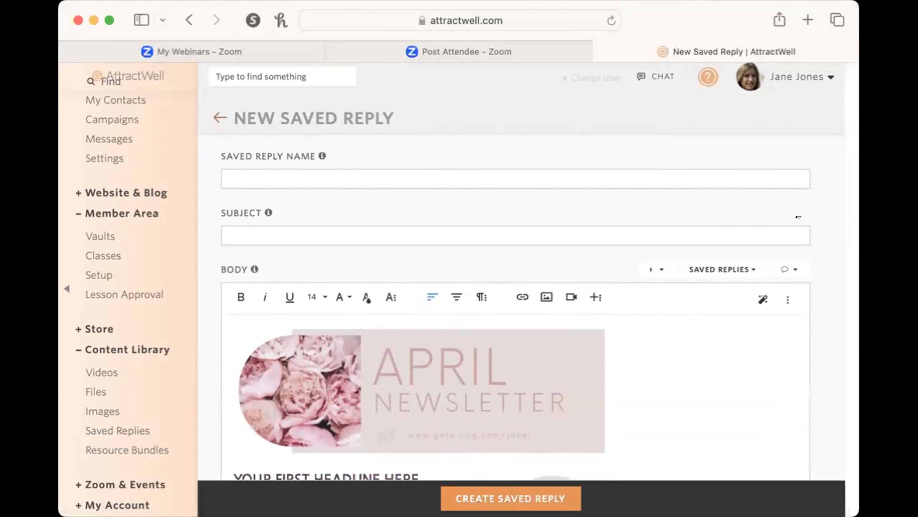
drag(847, 216, 764, 216)
scroll(712, 317, down, 8)
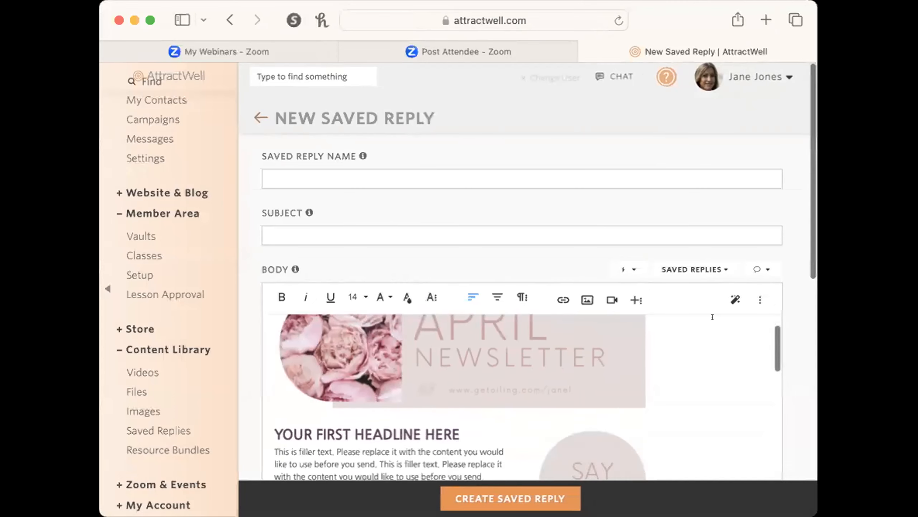
scroll(713, 317, down, 10)
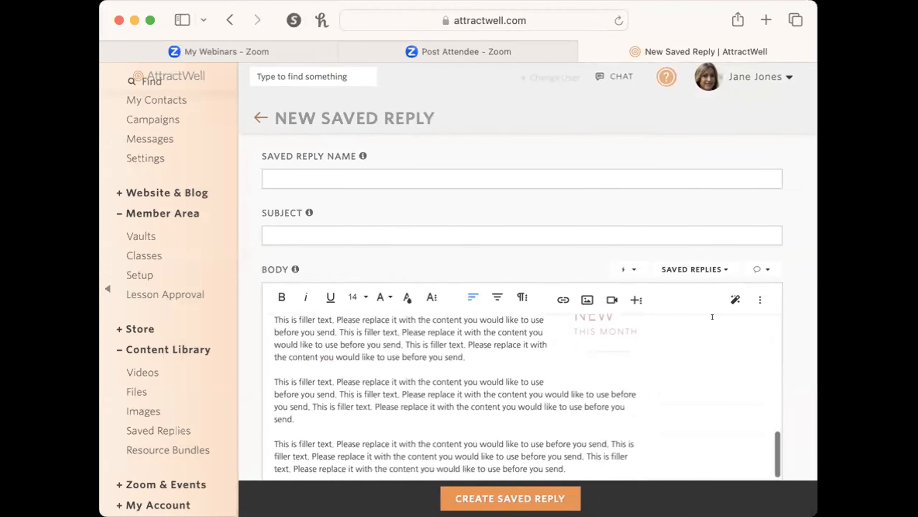
Review the filler text of the inserted newsletter and widen the browser window.
click(789, 318)
scroll(788, 318, up, 2)
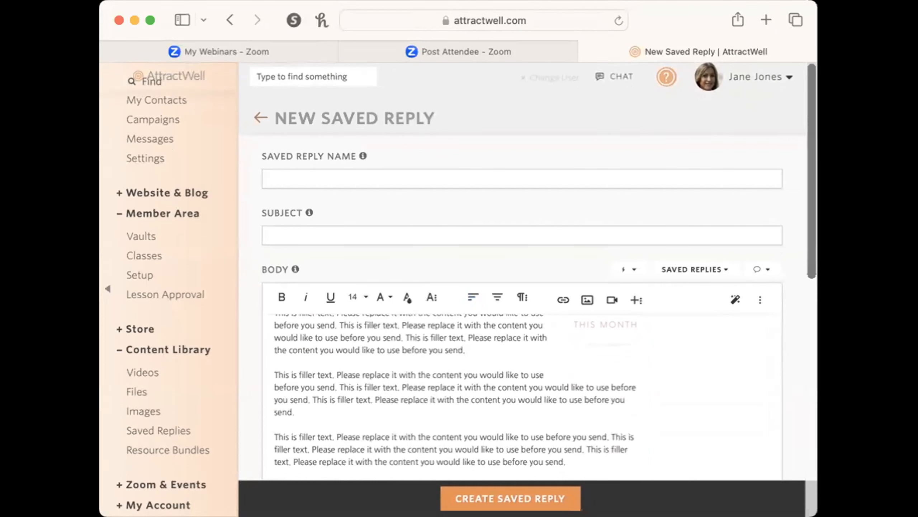
drag(817, 289, 864, 289)
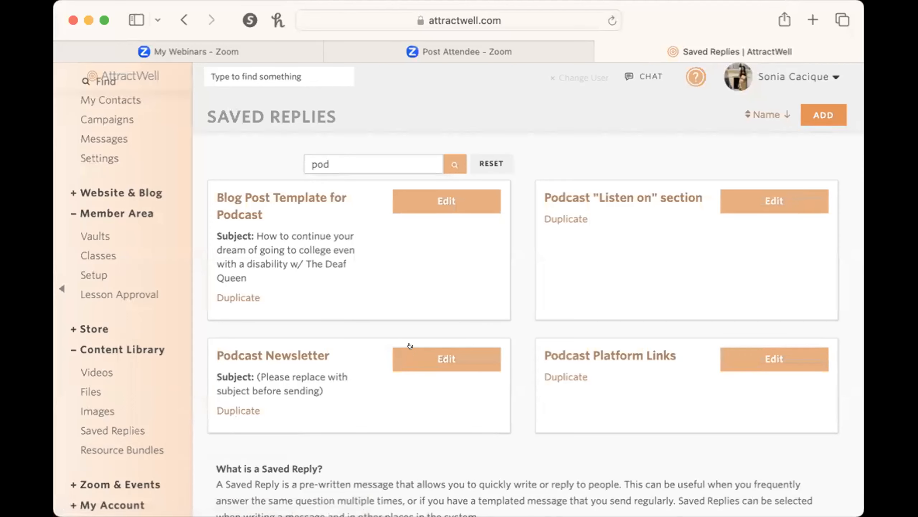
Open the "Podcast Newsletter" saved reply for editing and check its header banner at narrower and wider window sizes.
click(417, 354)
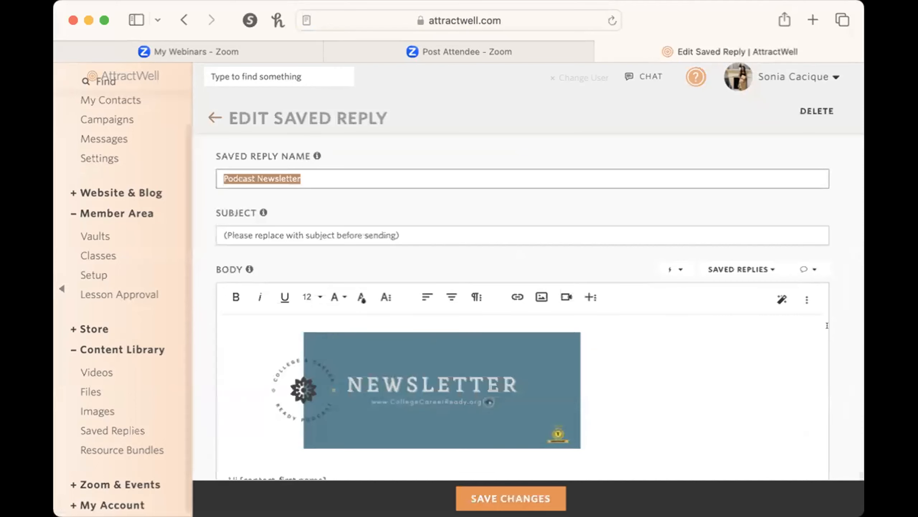
scroll(518, 258, down, 4)
click(518, 257)
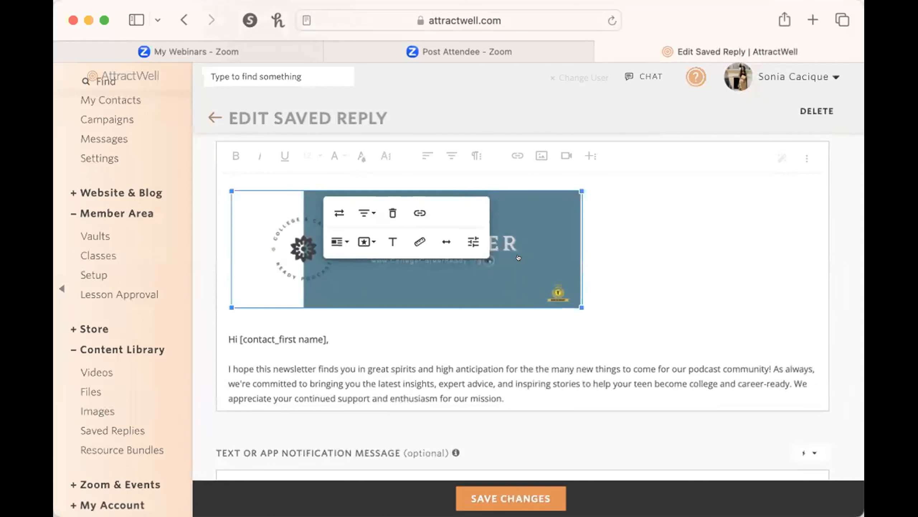
click(675, 382)
click(813, 354)
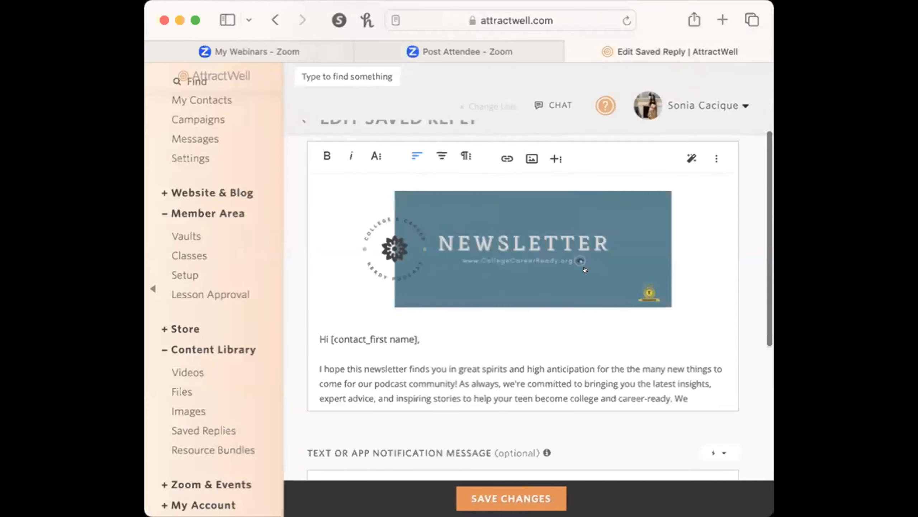
click(581, 264)
click(694, 267)
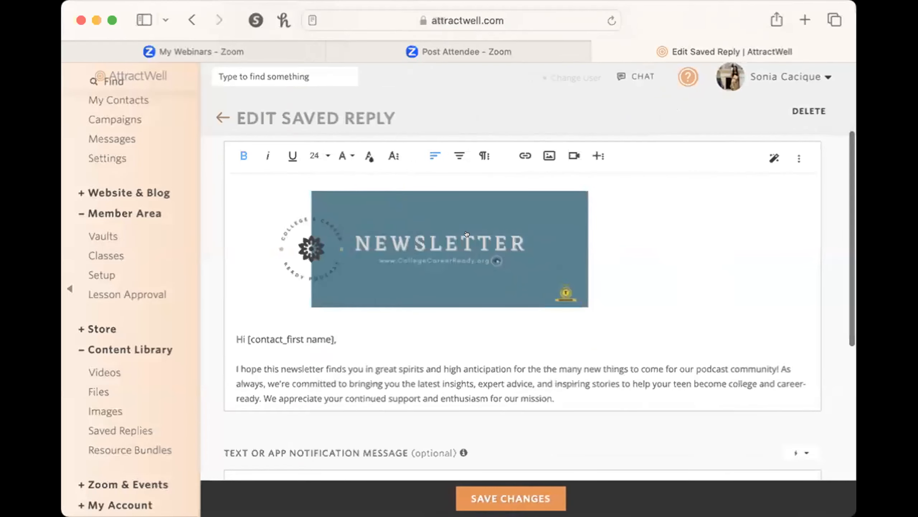
Center the newsletter header banner in the body and check its placement in a narrower browser window.
click(430, 272)
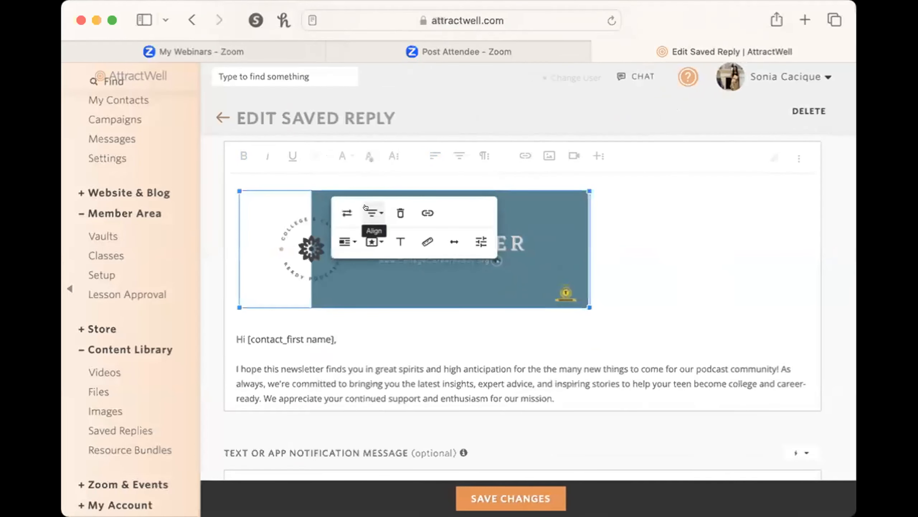
click(225, 240)
click(453, 156)
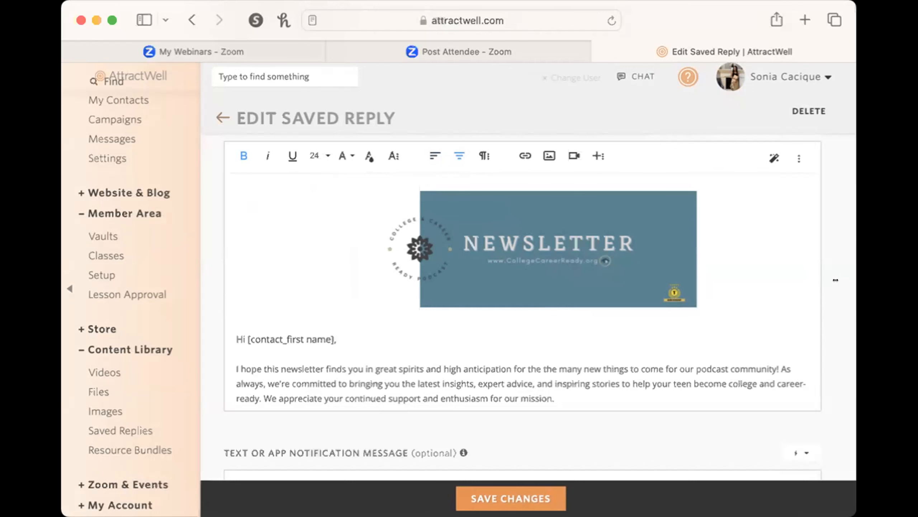
drag(836, 279, 771, 280)
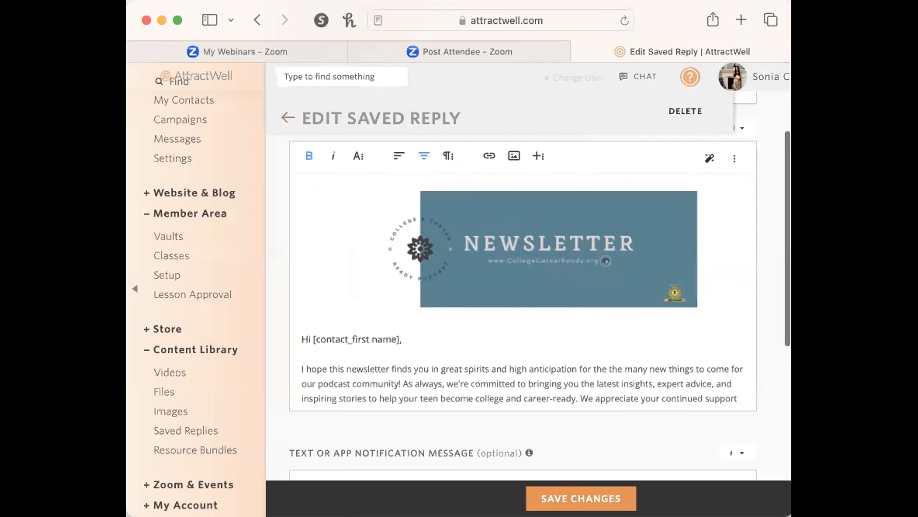
drag(791, 241, 810, 241)
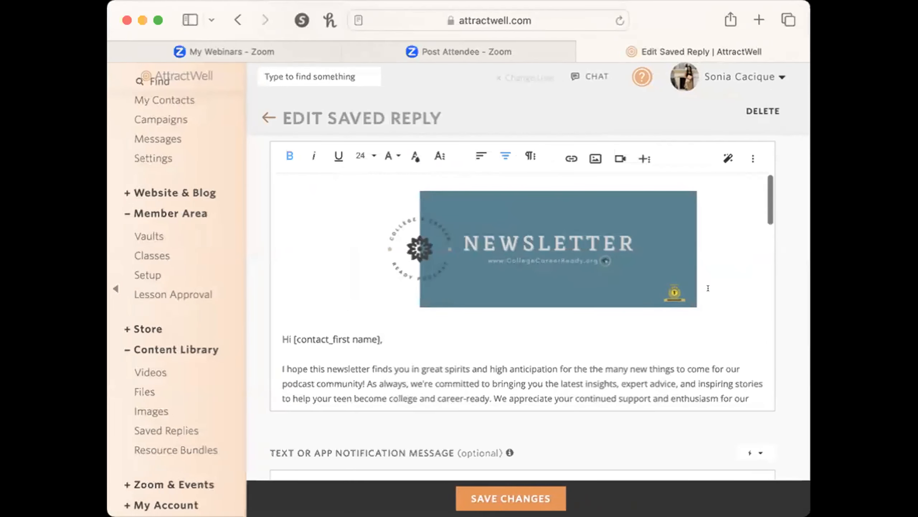
Examine the podcast newsletter body from the header banner and episode sections through the closing text, and return to last week's episode.
scroll(707, 289, up, 2)
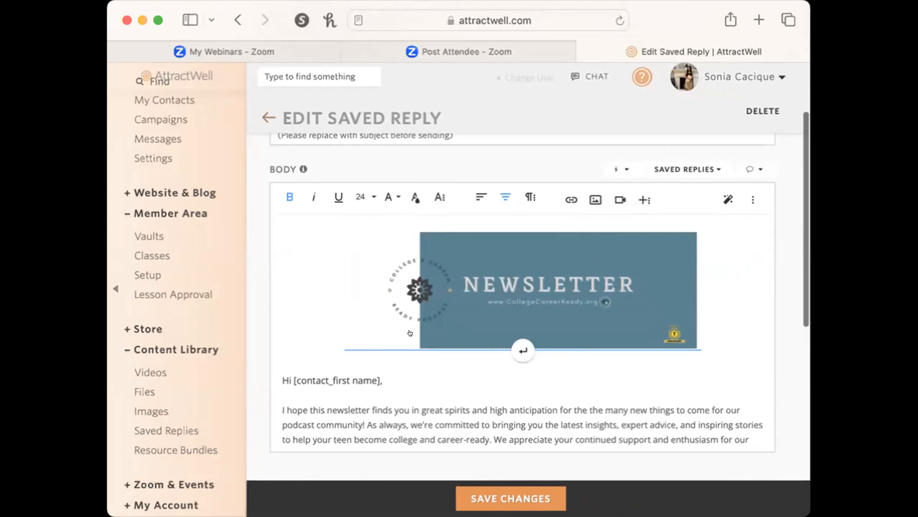
scroll(687, 366, down, 5)
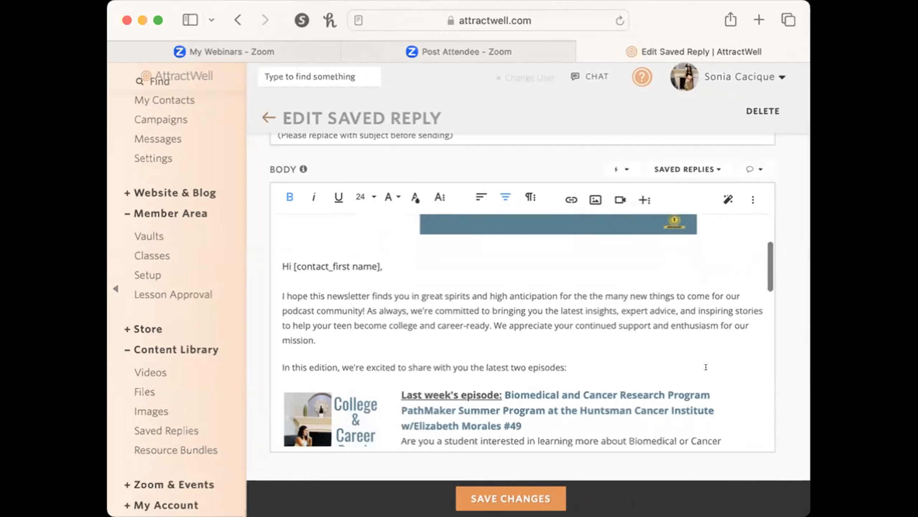
scroll(706, 367, up, 6)
scroll(706, 367, down, 3)
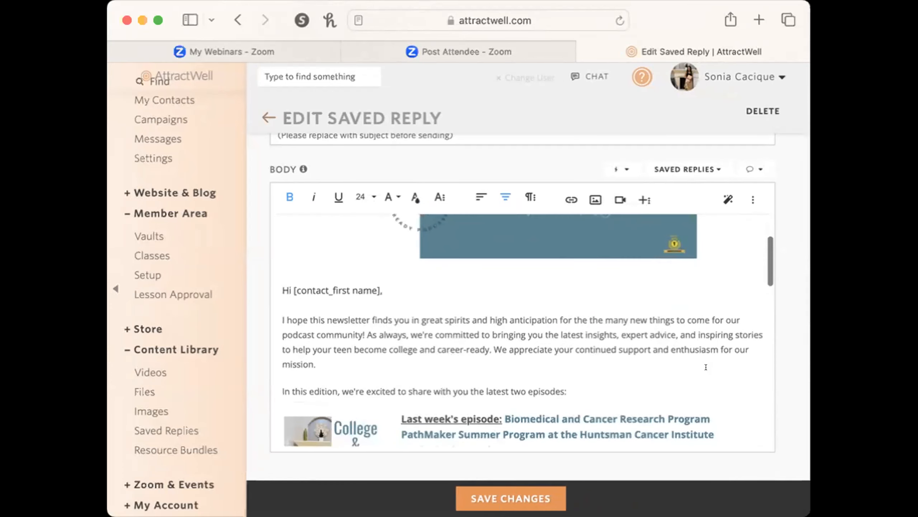
scroll(706, 366, down, 2)
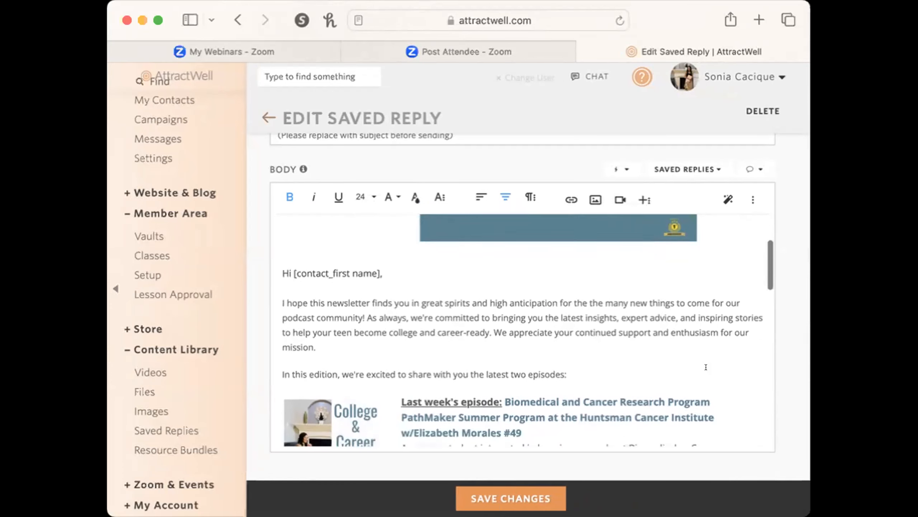
scroll(706, 367, down, 2)
scroll(705, 366, up, 3)
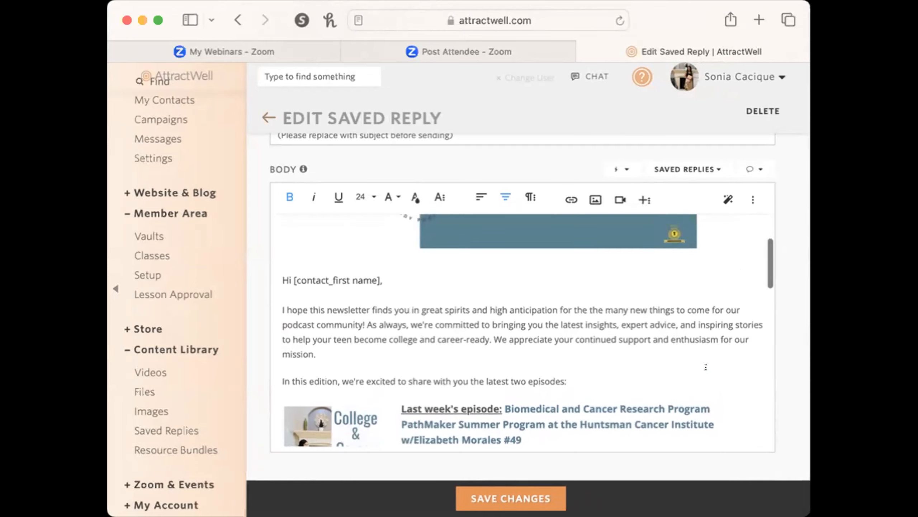
scroll(705, 367, down, 3)
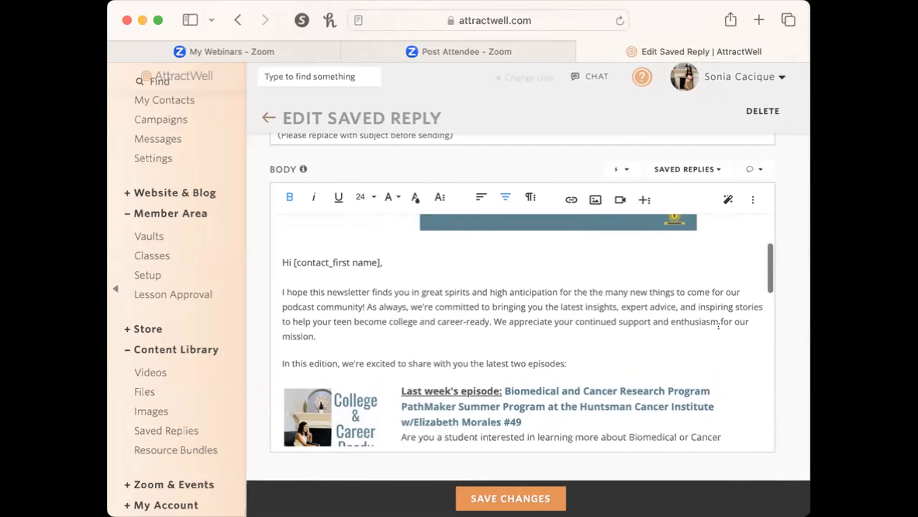
scroll(719, 326, down, 6)
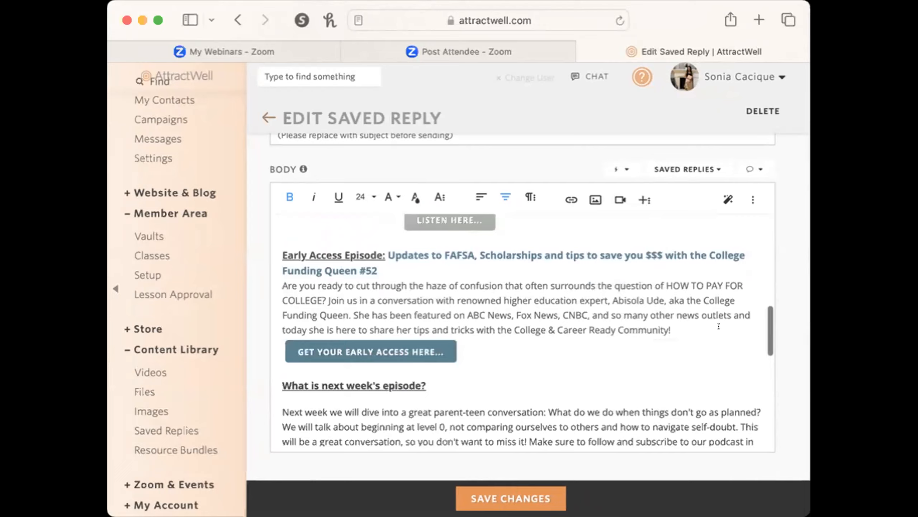
scroll(718, 327, down, 5)
scroll(719, 326, up, 6)
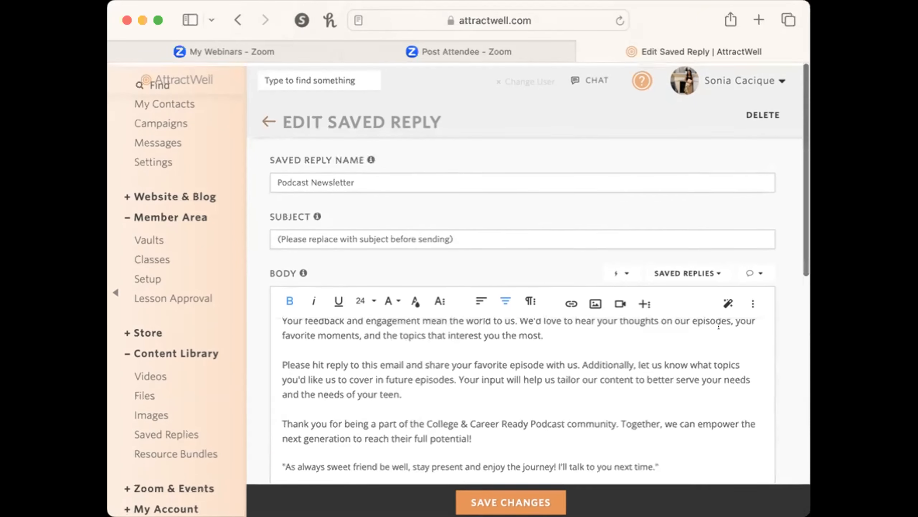
scroll(719, 327, up, 5)
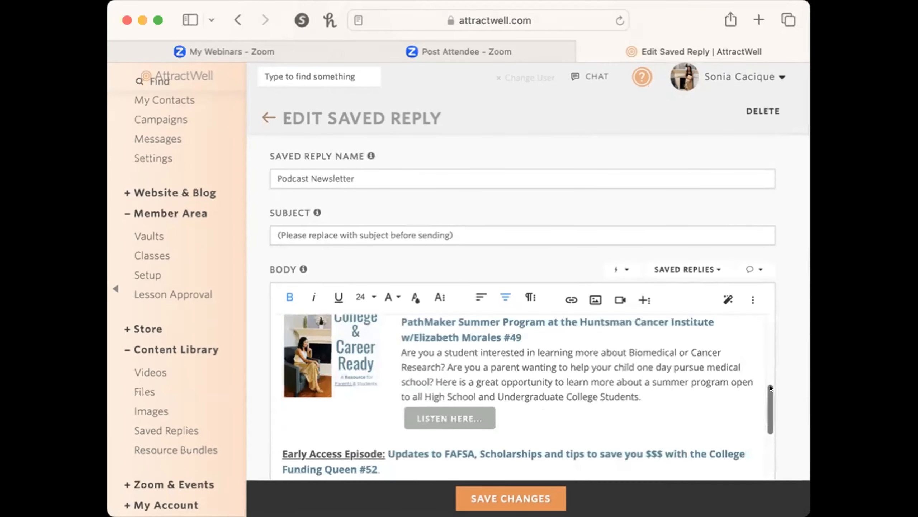
scroll(782, 388, down, 1)
scroll(782, 388, down, 3)
scroll(542, 361, up, 3)
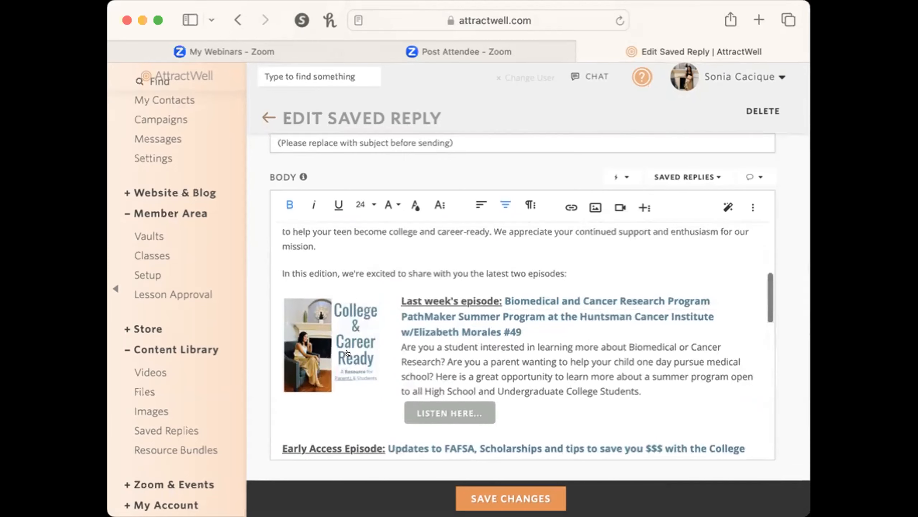
Set the display of the "College & Career Ready" image beside last week's episode to Inline.
click(348, 353)
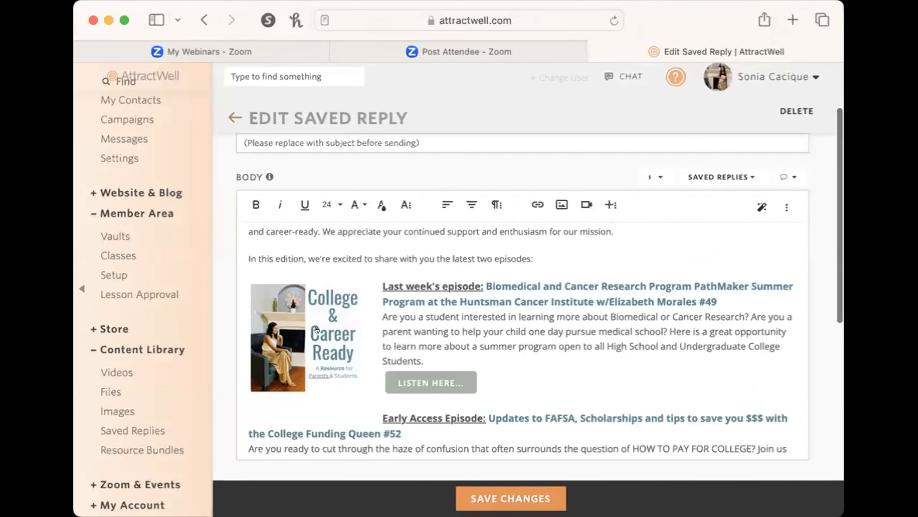
click(311, 330)
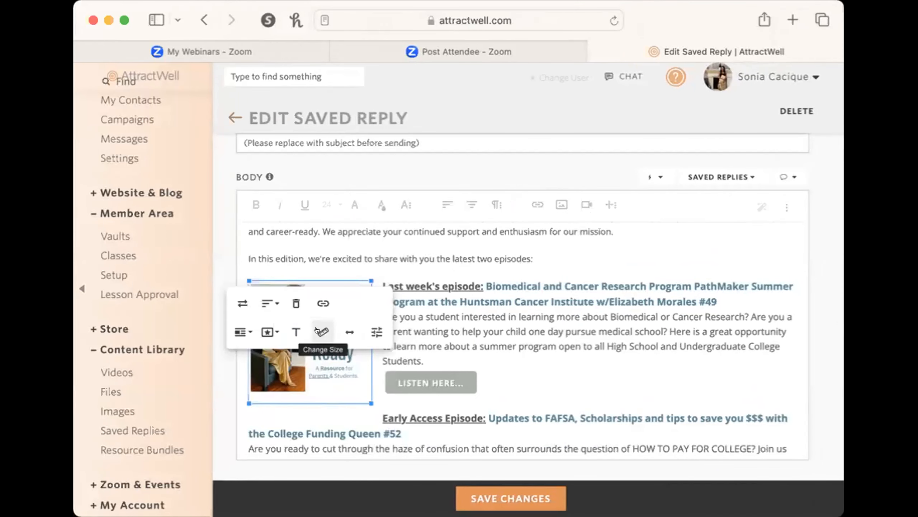
click(242, 332)
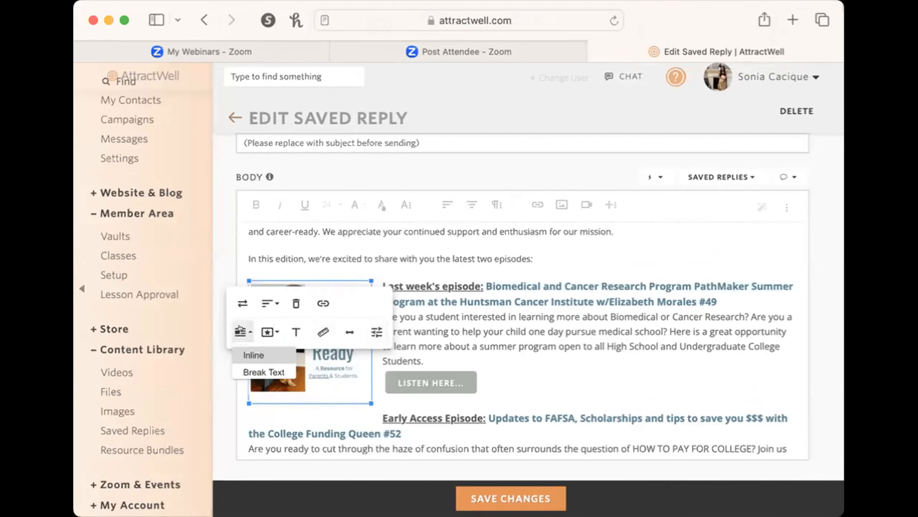
click(243, 355)
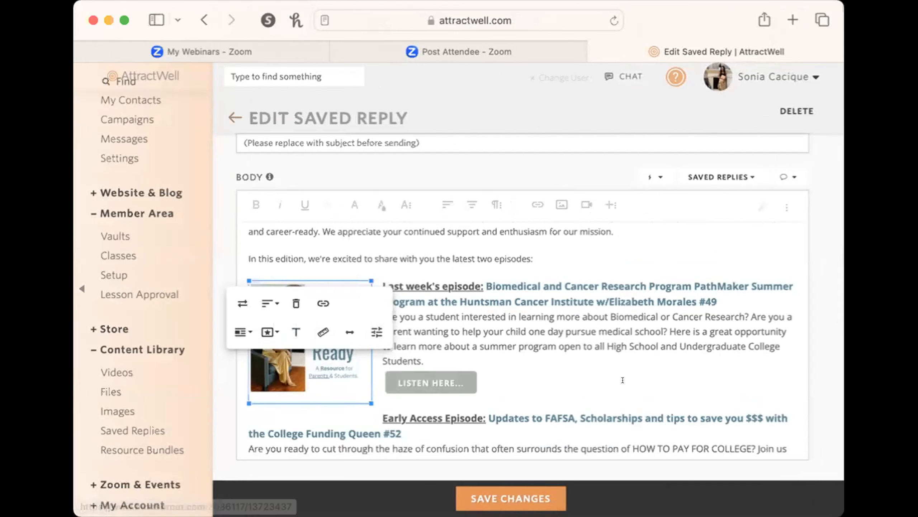
click(325, 407)
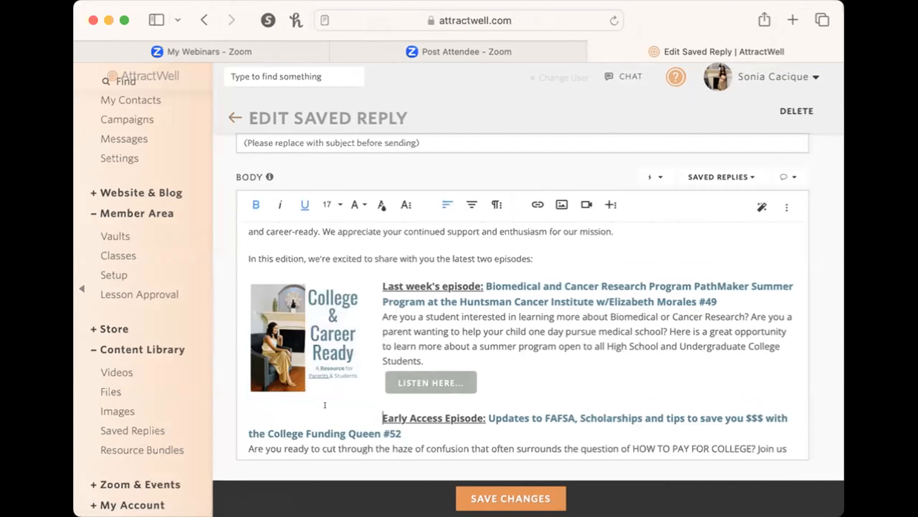
Try enlarging the "College & Career Ready" image through its width setting, and undo the resize.
click(319, 344)
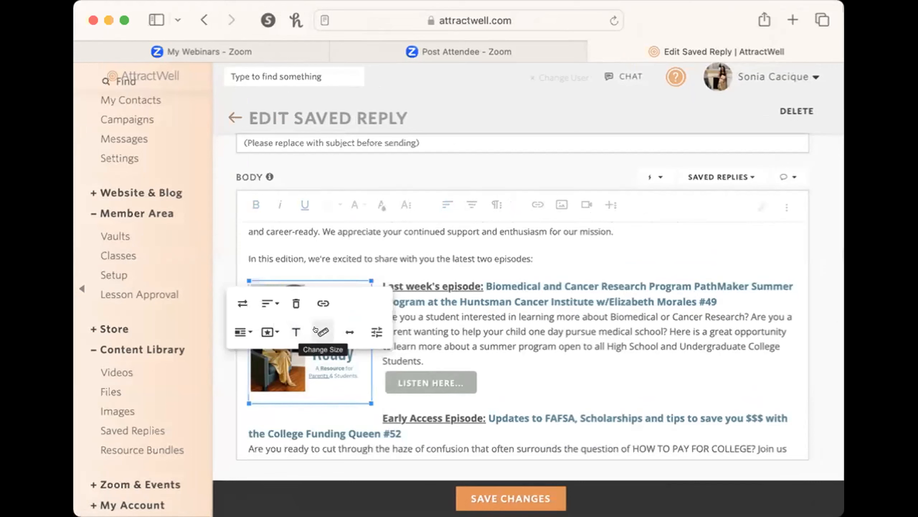
click(316, 330)
scroll(338, 393, down, 5)
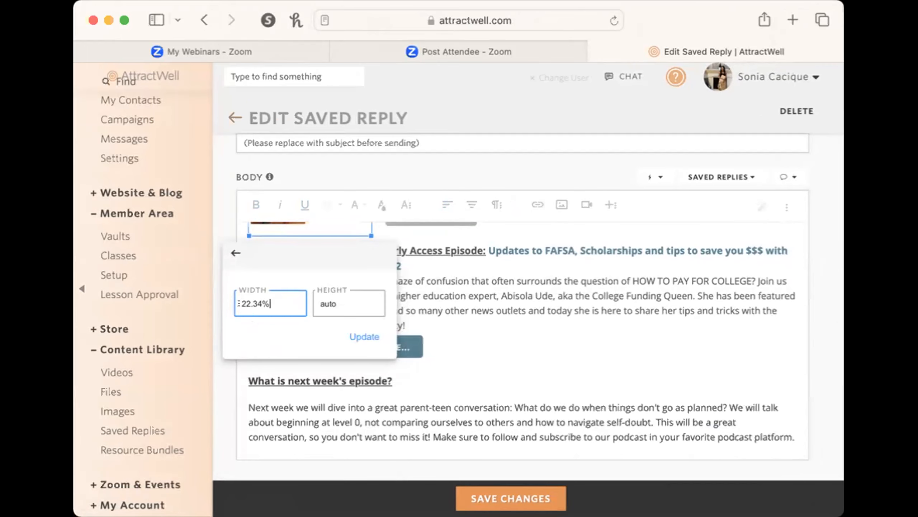
scroll(238, 303, up, 5)
scroll(239, 303, down, 5)
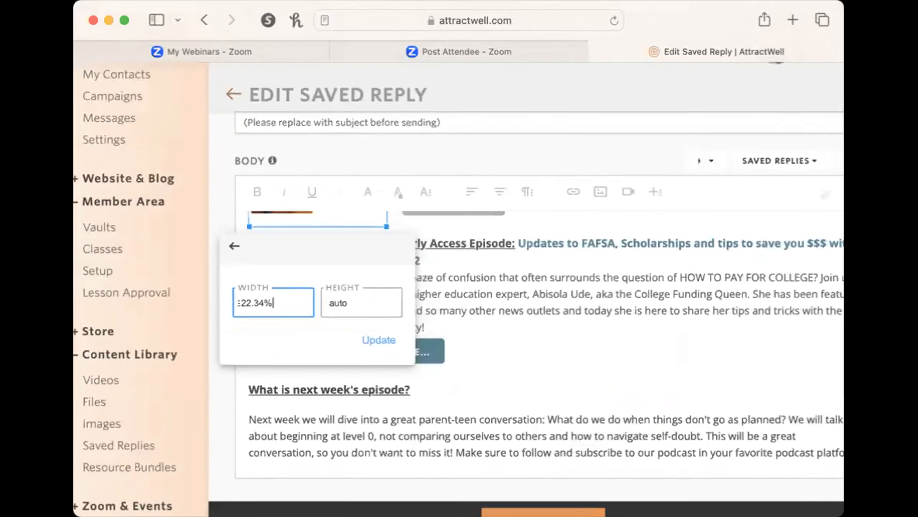
scroll(239, 303, down, 2)
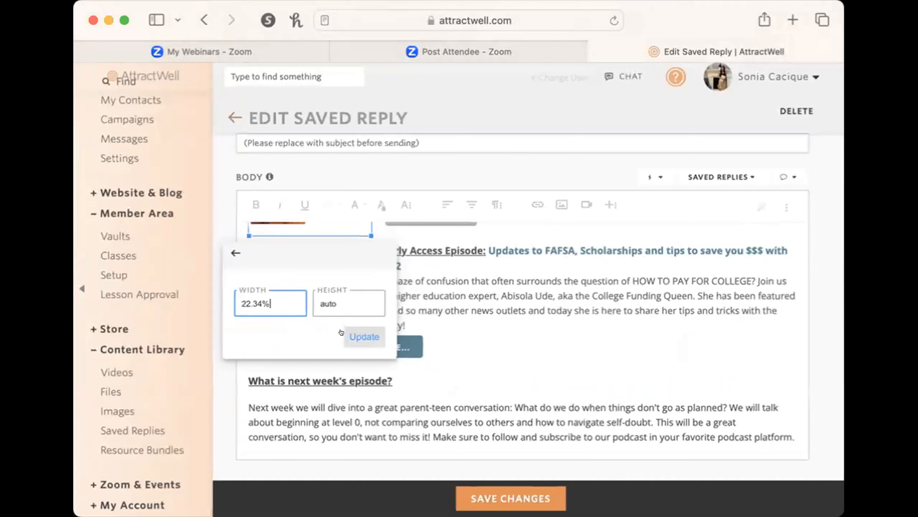
click(341, 332)
scroll(391, 452, down, 1)
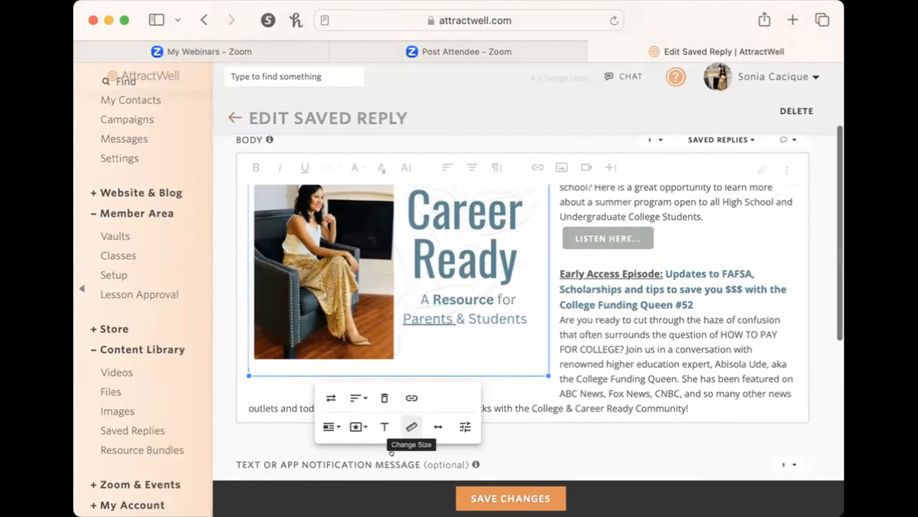
key(super+z)
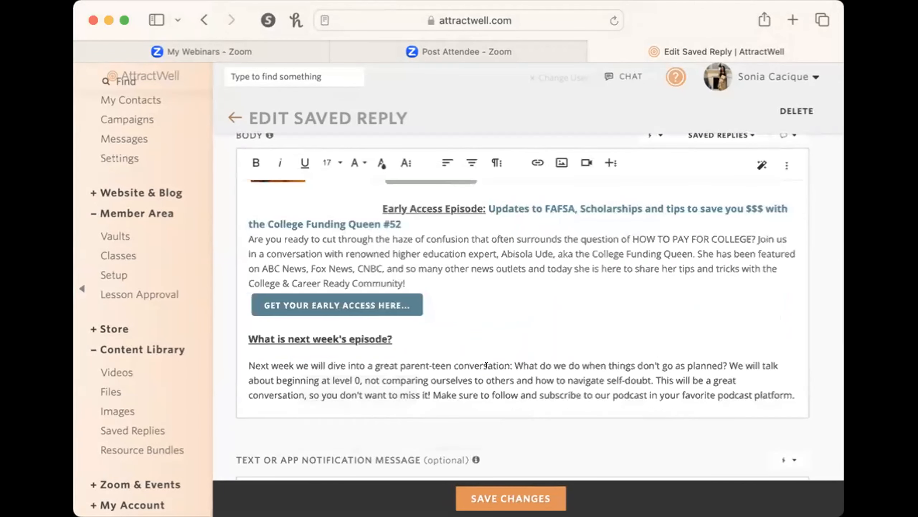
Examine the saved reply templates available for insertion below the line introducing the latest two episodes.
scroll(487, 365, up, 5)
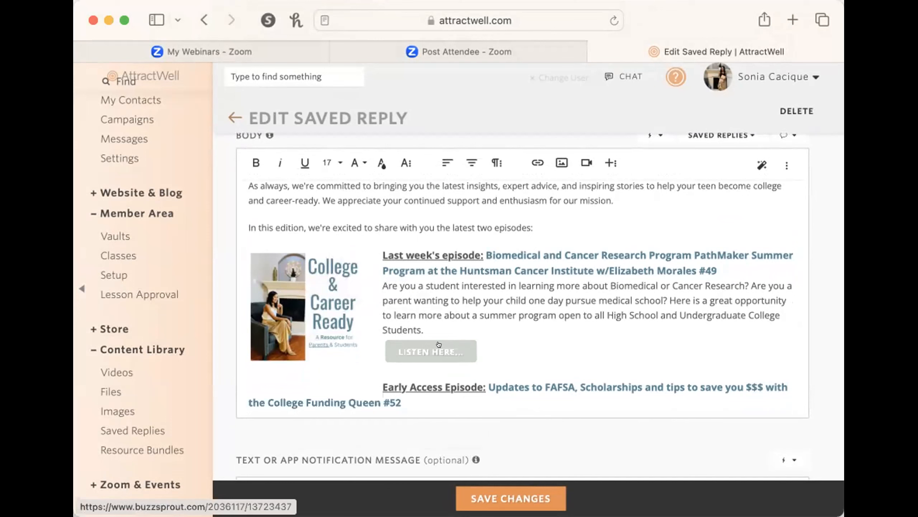
click(559, 217)
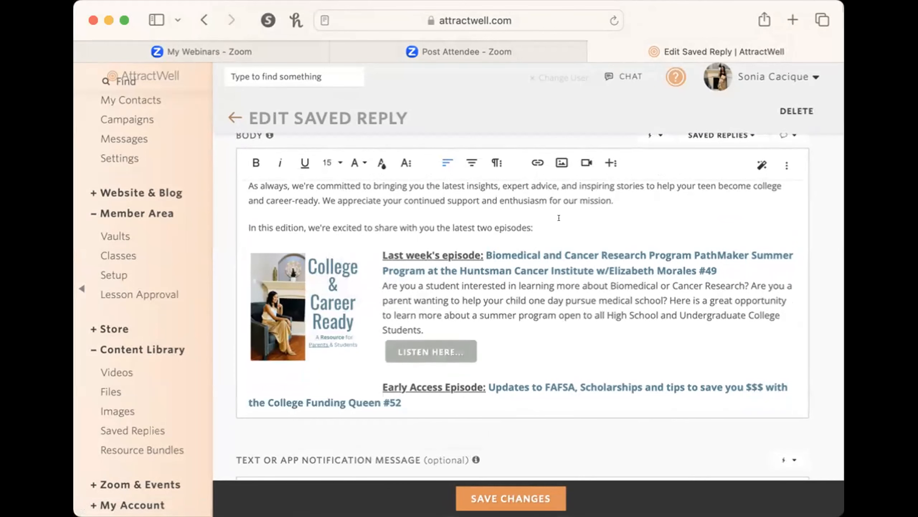
key(Return)
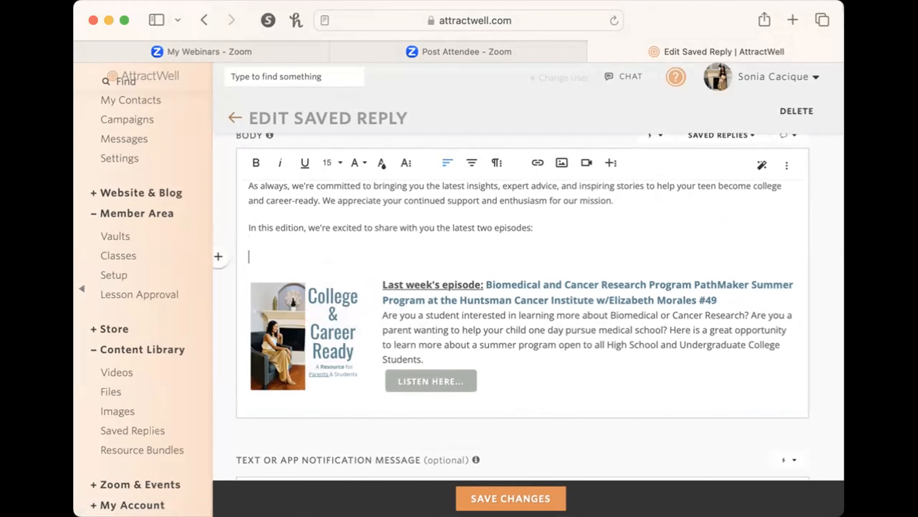
click(746, 135)
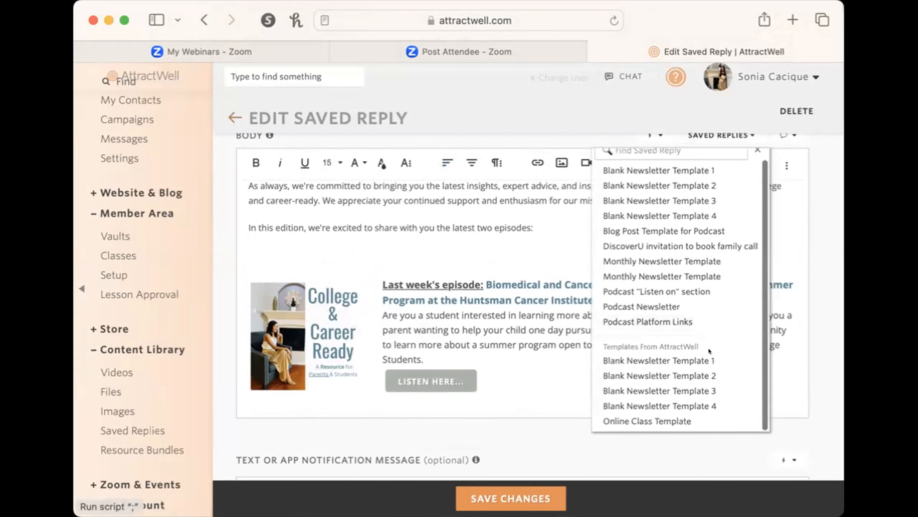
scroll(692, 384, down, 1)
scroll(692, 366, down, 1)
scroll(691, 379, up, 1)
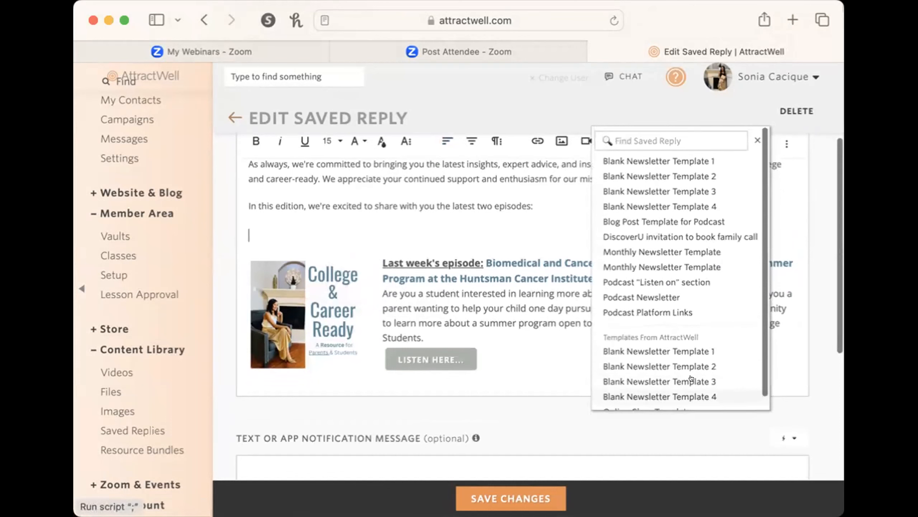
scroll(691, 378, down, 1)
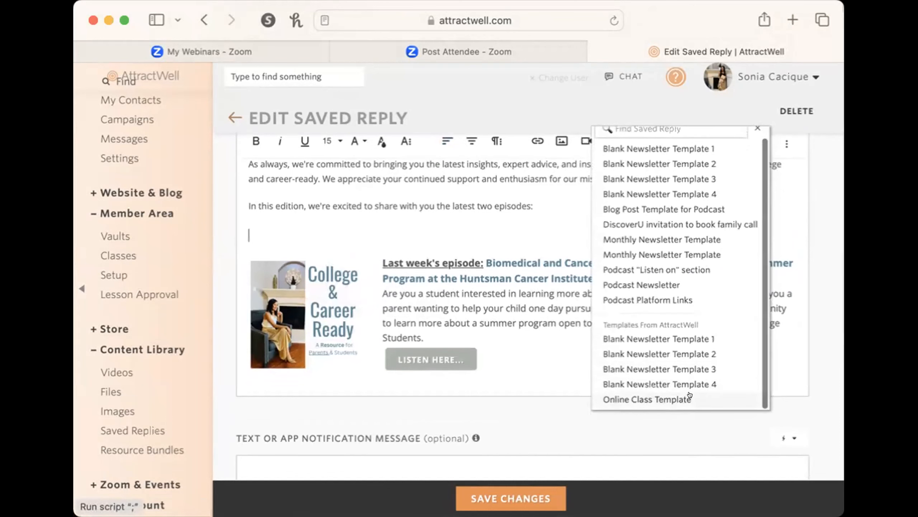
scroll(711, 327, up, 1)
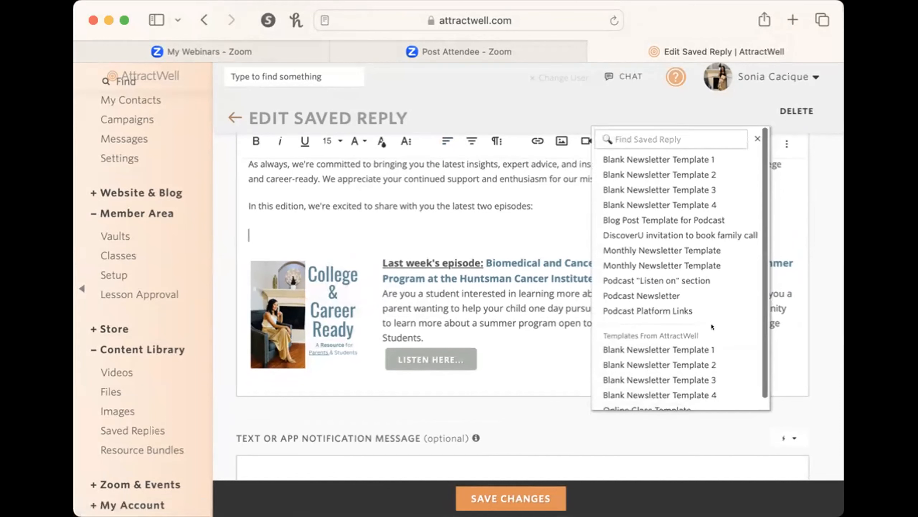
scroll(712, 325, down, 1)
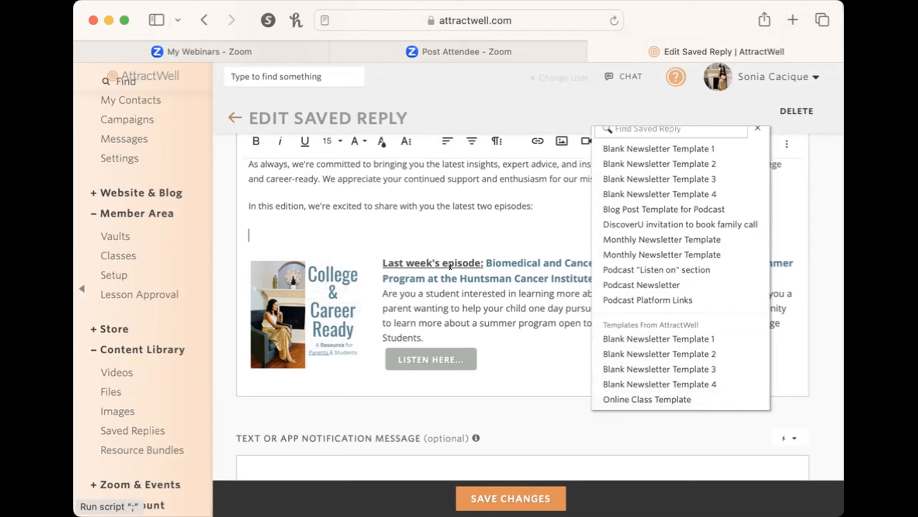
click(401, 228)
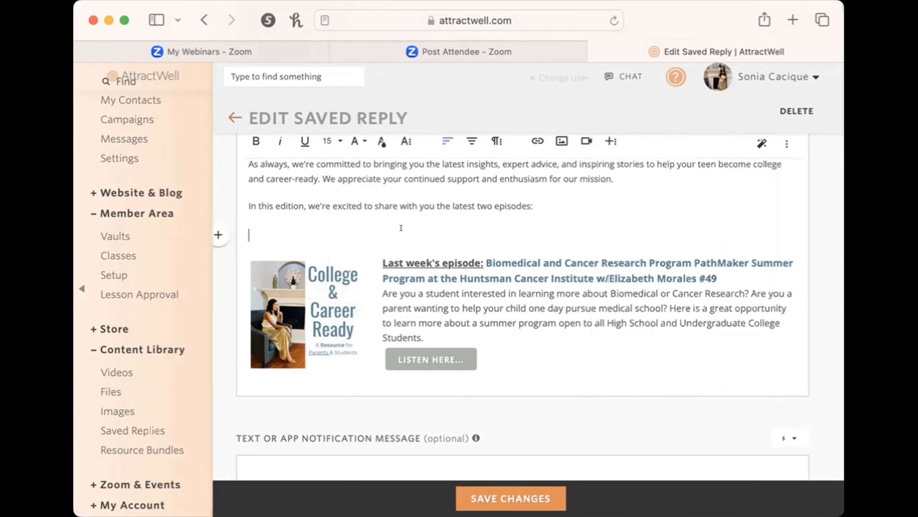
key(BackSpace)
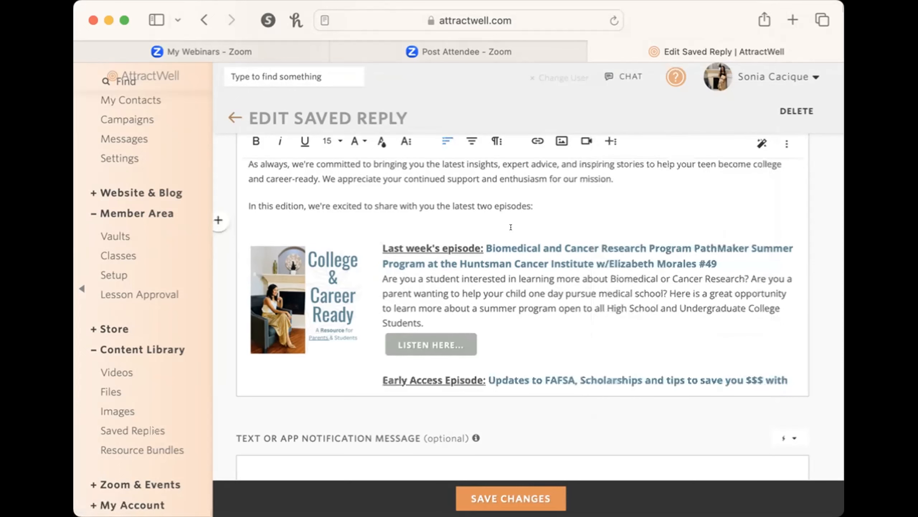
Insert a table of one row and two columns below the episodes introduction and check both of its cells.
key(Return)
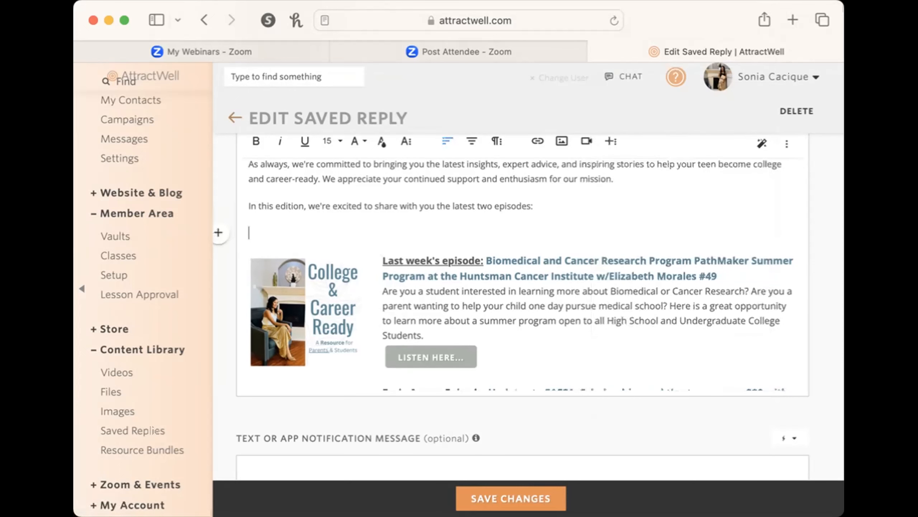
click(611, 143)
click(624, 171)
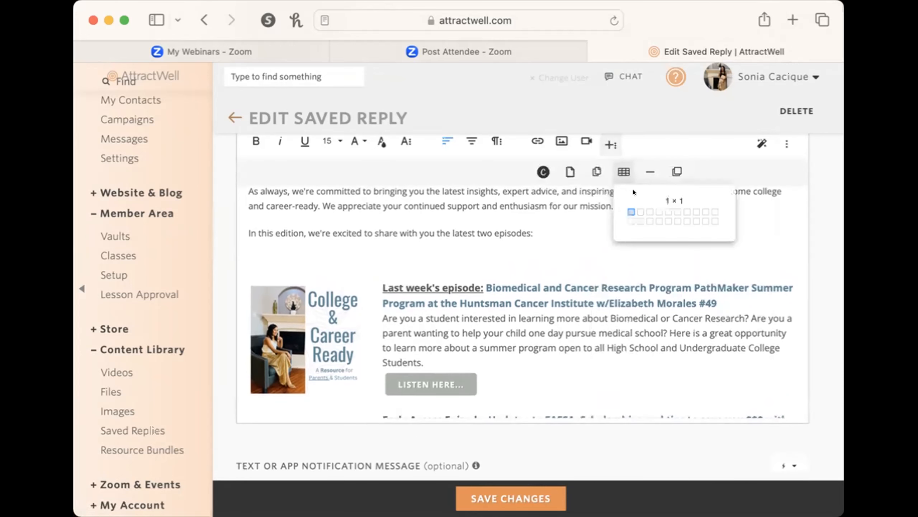
click(639, 206)
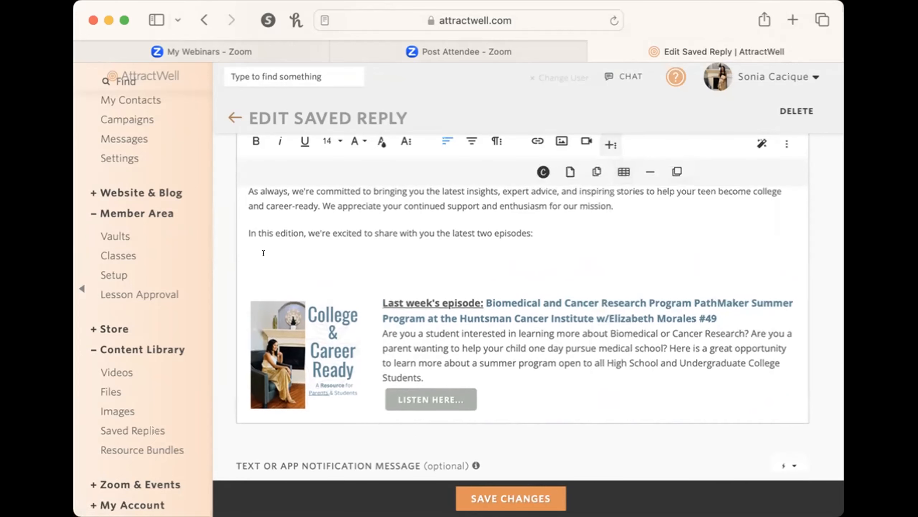
click(311, 259)
click(583, 251)
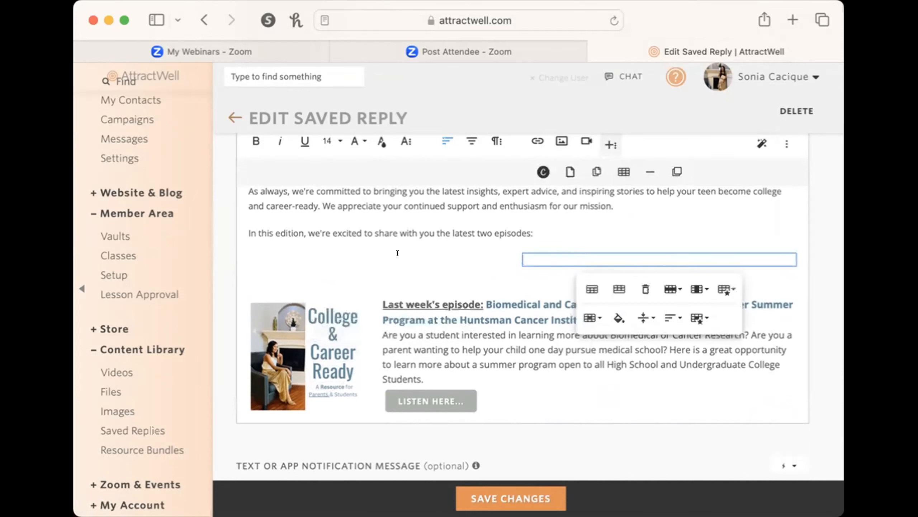
click(384, 258)
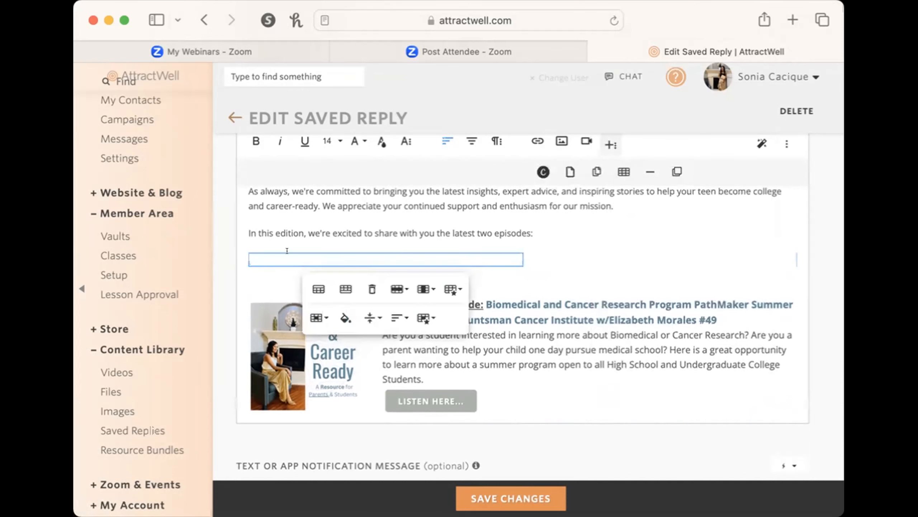
click(585, 252)
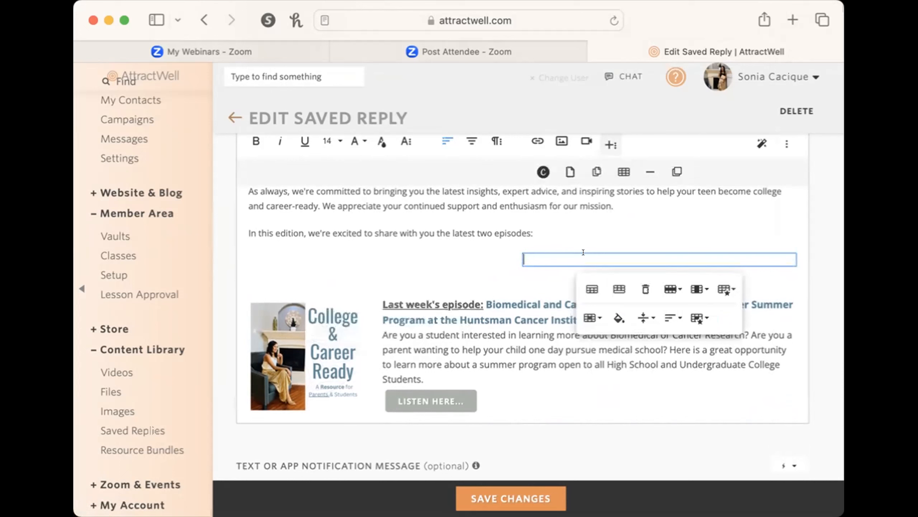
Remove the two-column table and the extra blank line above last week's episode.
click(497, 276)
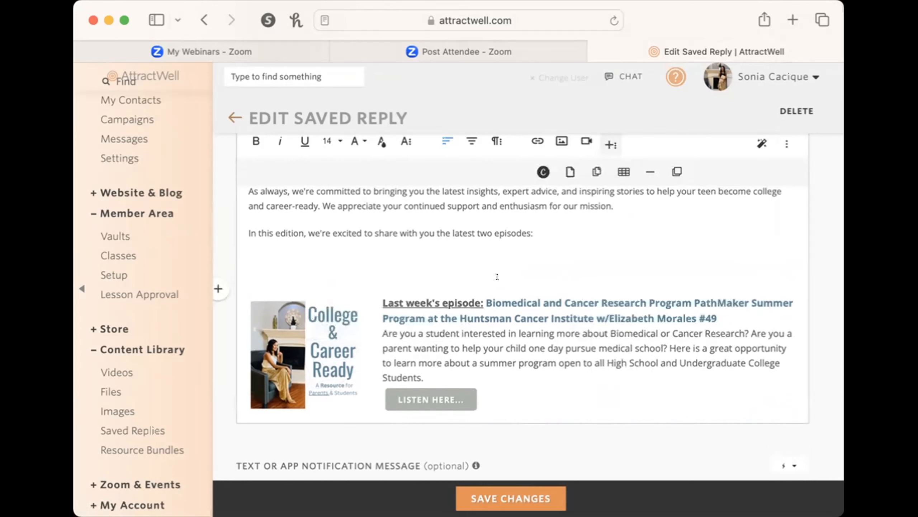
key(BackSpace)
click(498, 242)
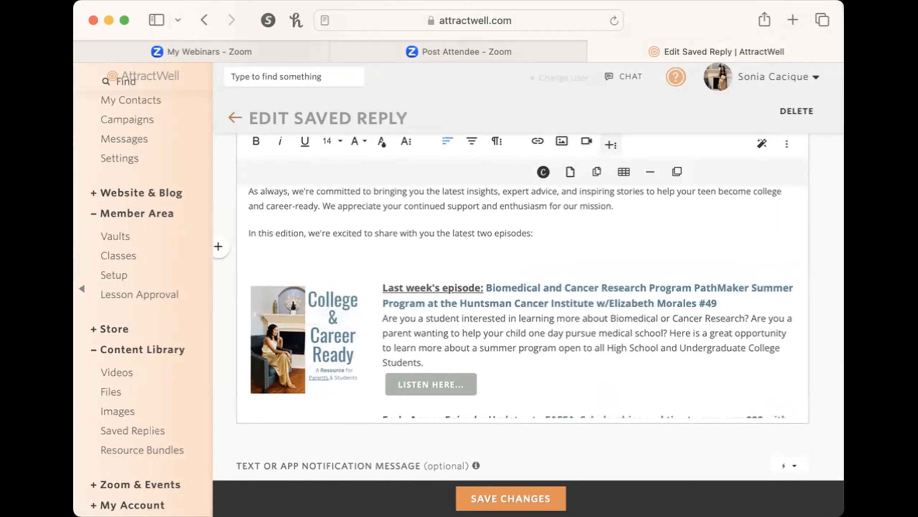
key(BackSpace)
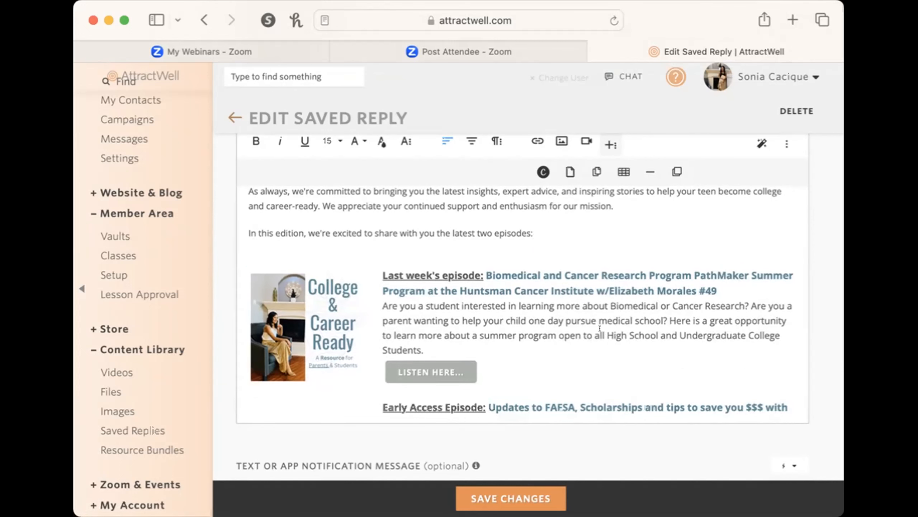
Delete the blank line between the episodes introduction and the last week's episode section.
scroll(810, 341, up, 10)
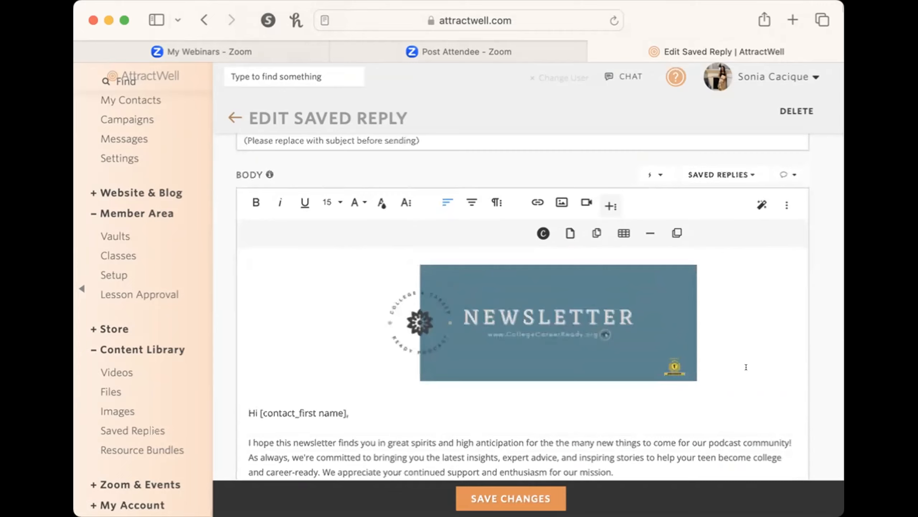
scroll(746, 367, down, 10)
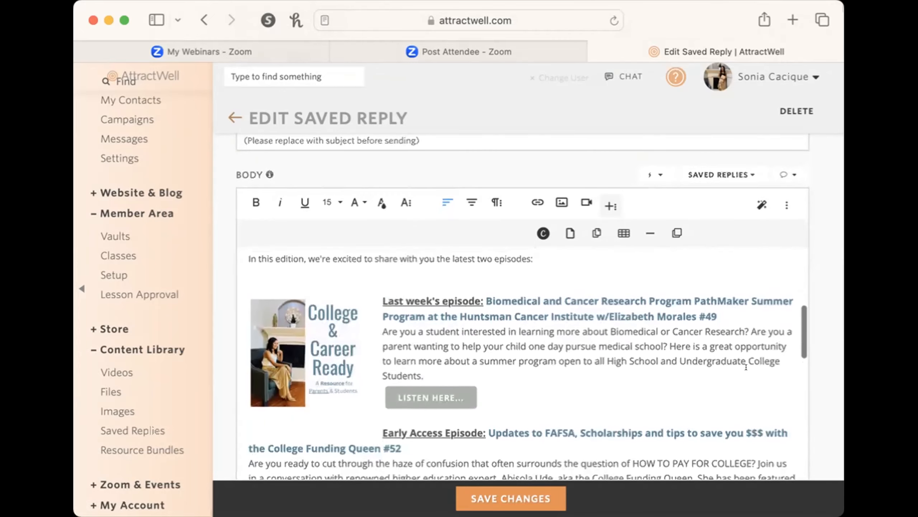
scroll(746, 367, up, 1)
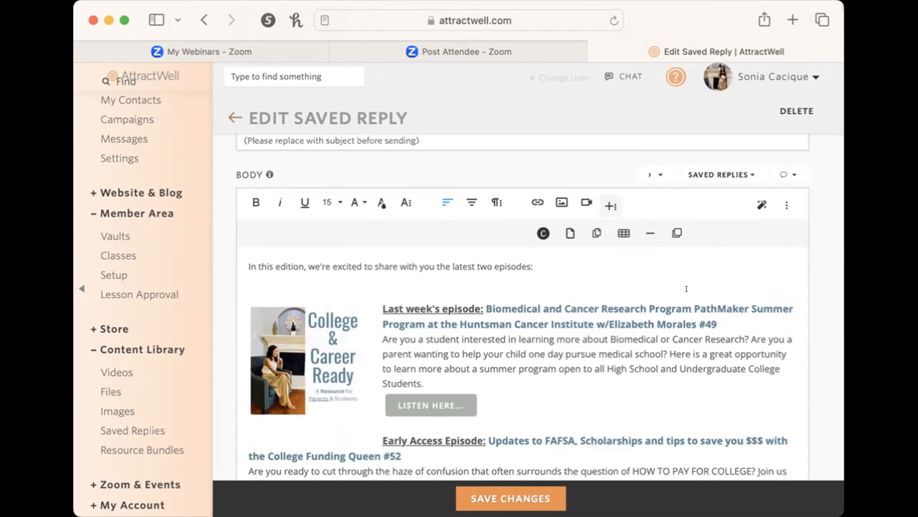
mouse_move(291, 376)
mouse_down()
mouse_move(810, 375)
mouse_move(277, 380)
mouse_move(290, 377)
mouse_up()
click(460, 281)
key(BackSpace)
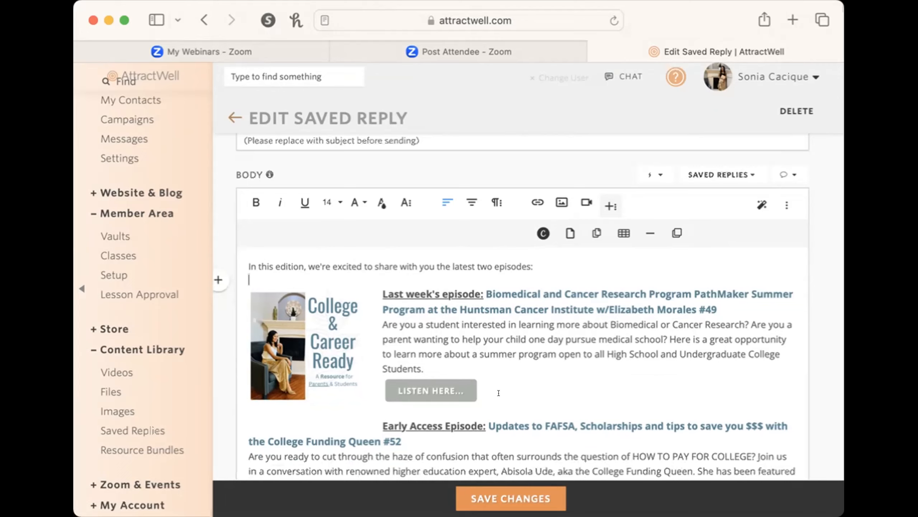
Add a blank line between the early access episode description and the "Get Your Early Access Here..." button.
scroll(649, 377, down, 5)
scroll(649, 377, up, 1)
click(486, 350)
key(Return)
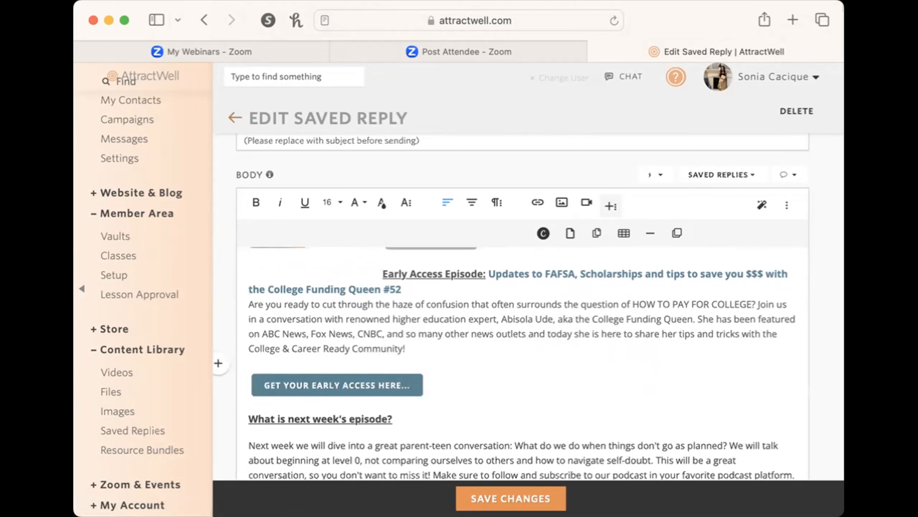
Review the styles available for the "Get Your Early Access Here..." button.
scroll(671, 351, up, 3)
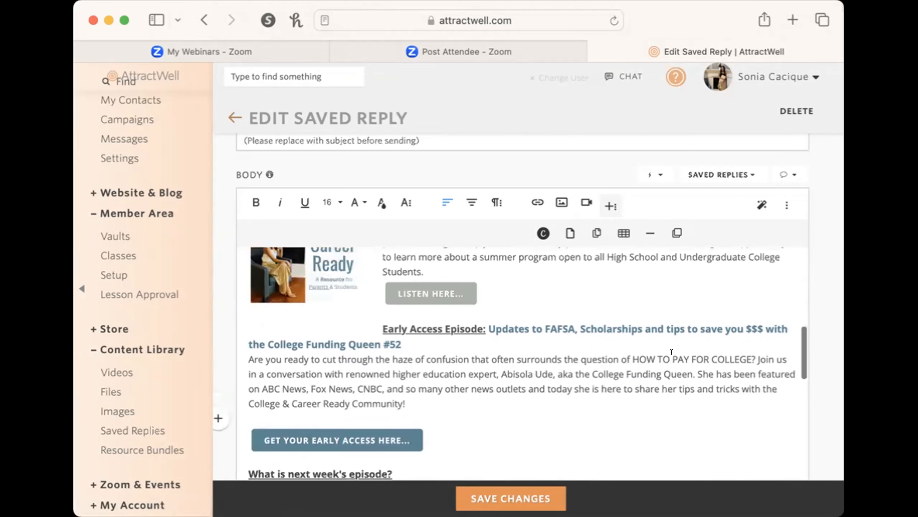
scroll(279, 455, down, 3)
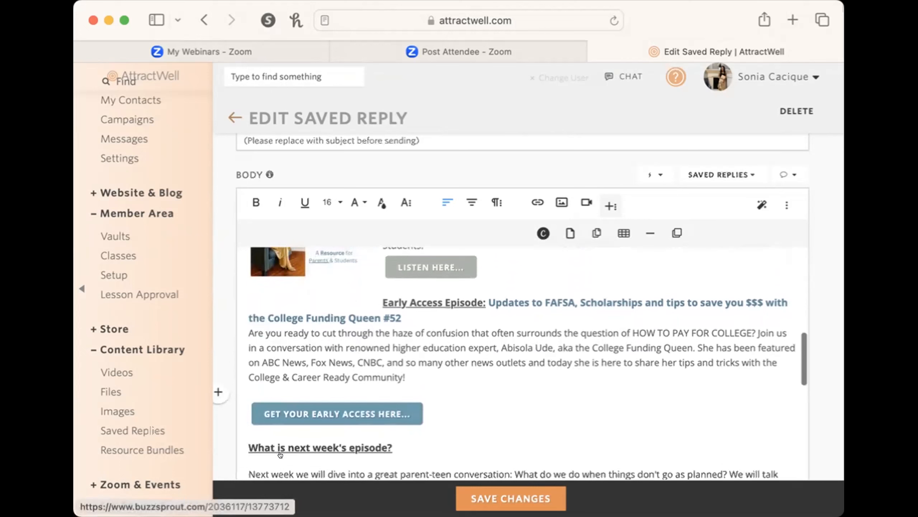
click(352, 393)
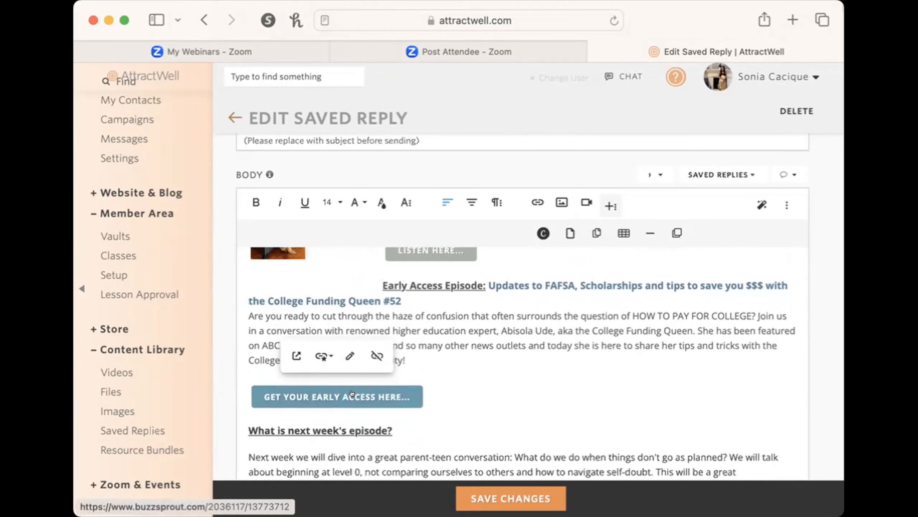
click(325, 356)
scroll(380, 394, up, 3)
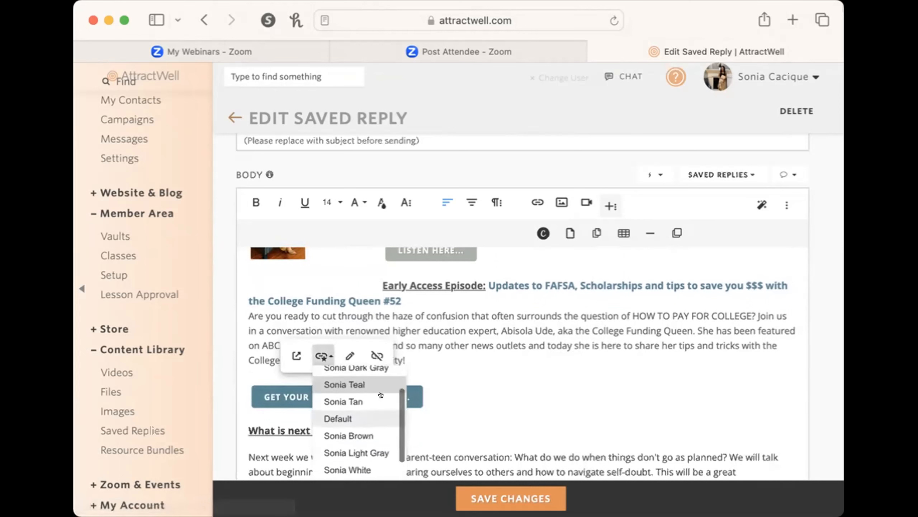
click(484, 354)
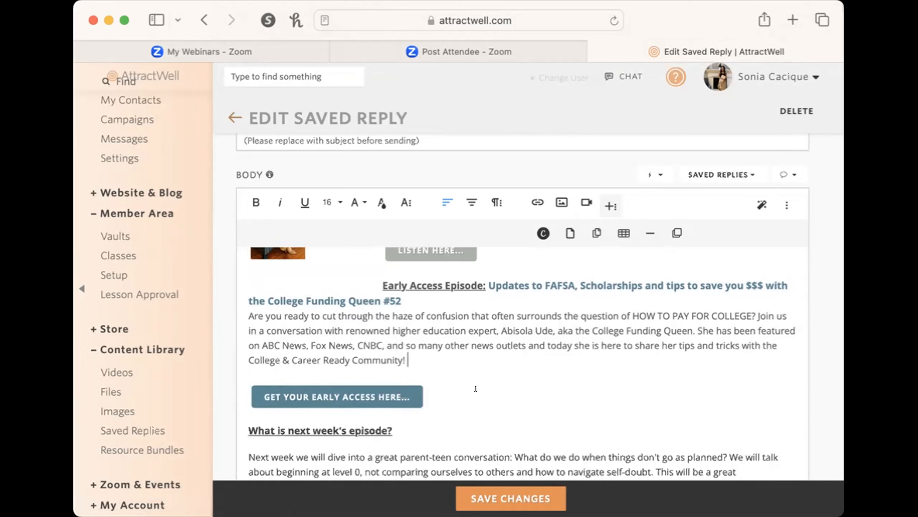
Change the text color of the "Get Your Early Access Here..." button to dark gray.
click(380, 393)
triple_click(380, 393)
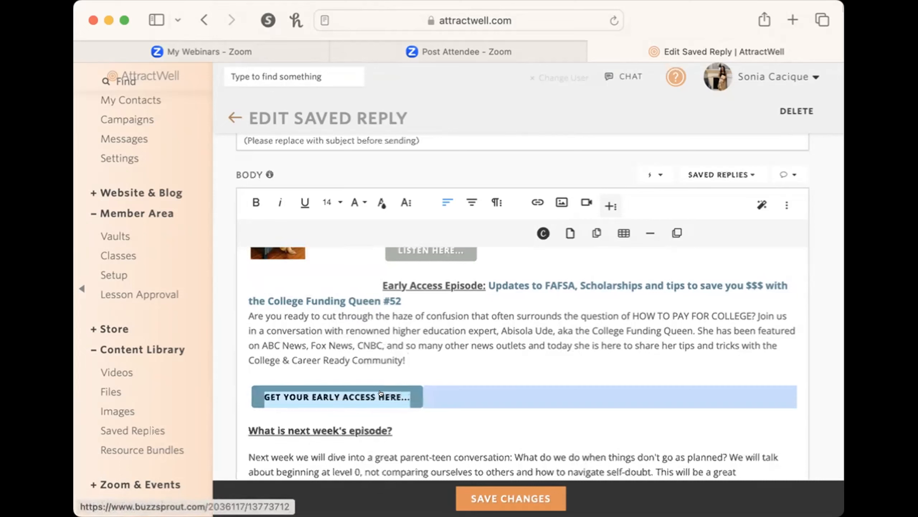
click(365, 203)
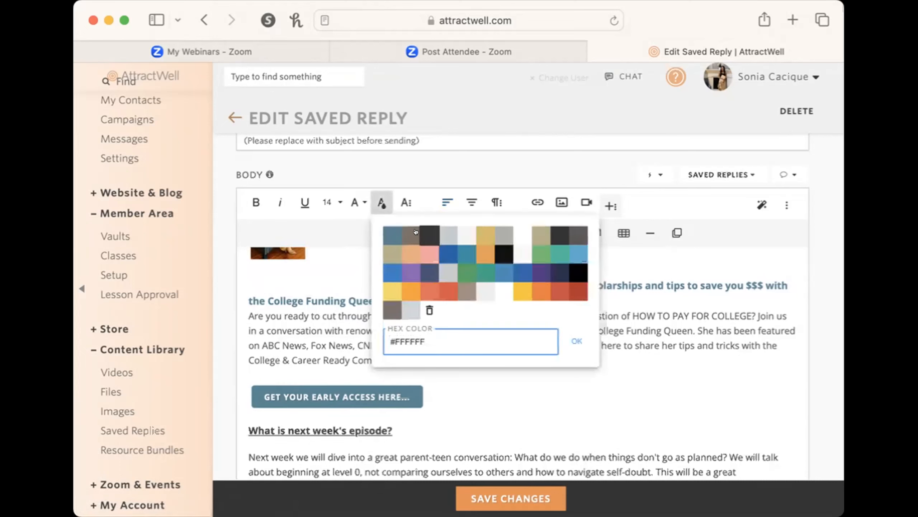
click(474, 401)
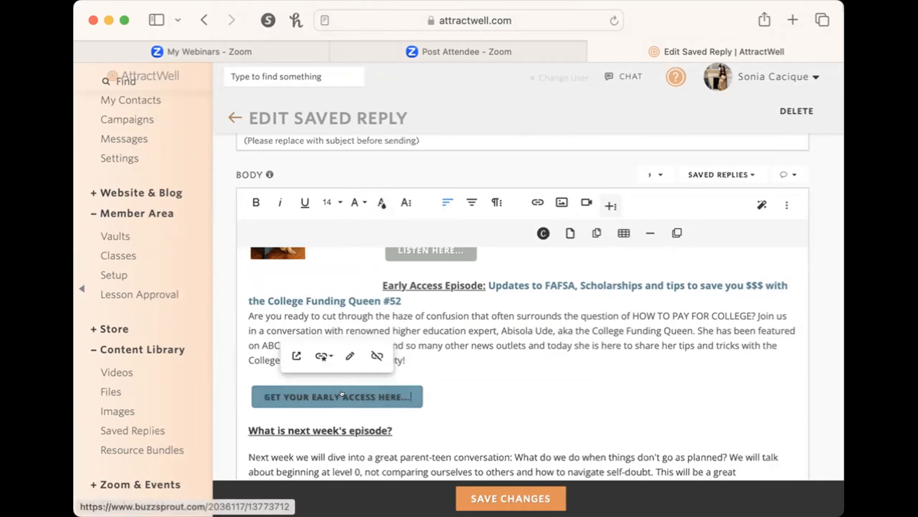
Apply the custom light gray style to the "Get Your Early Access Here..." button.
click(322, 356)
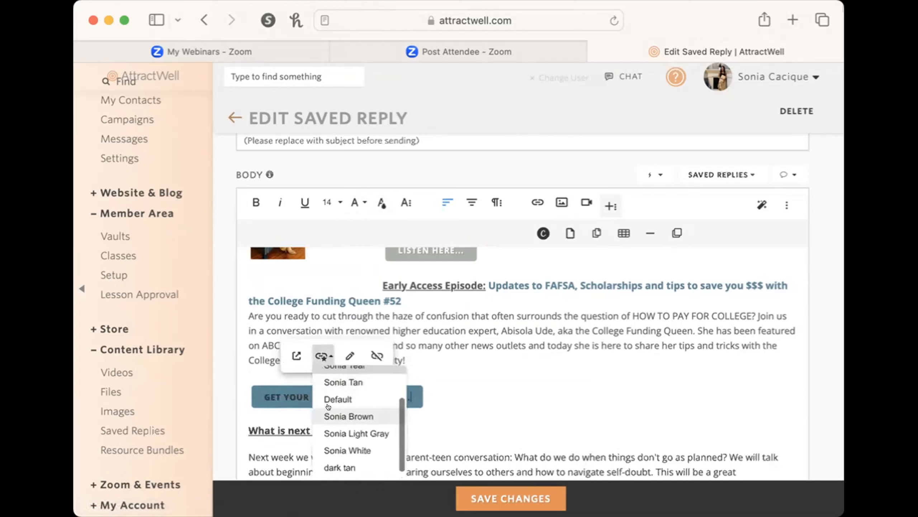
click(349, 433)
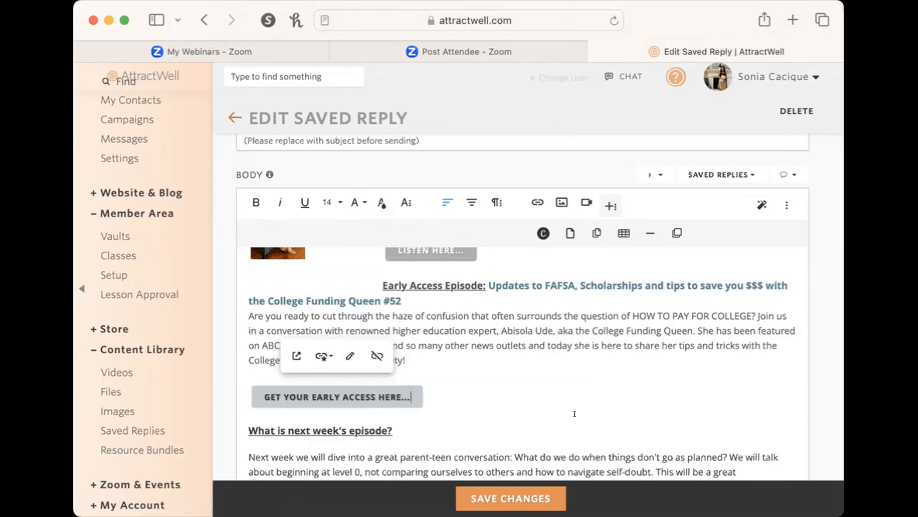
click(549, 354)
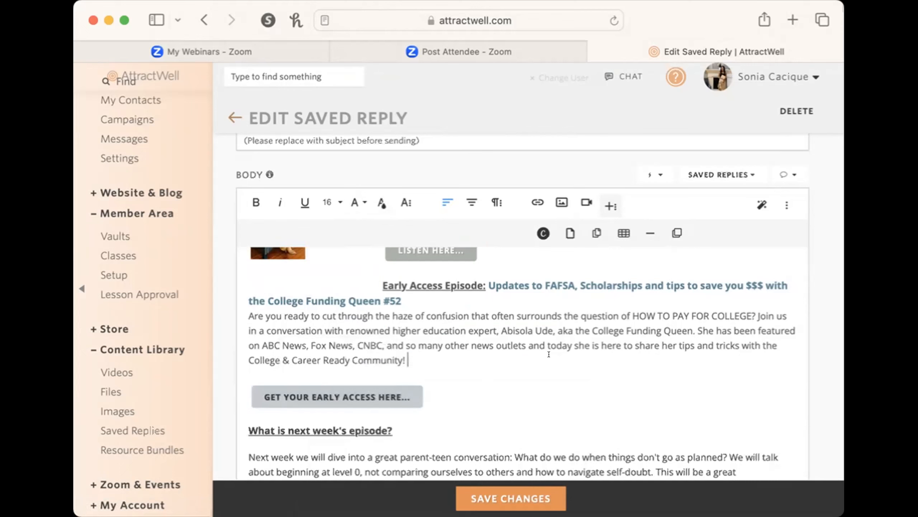
Examine the newsletter's overall layout, from the banner and greeting through the episode sections to the podcast review request.
scroll(548, 354, down, 1)
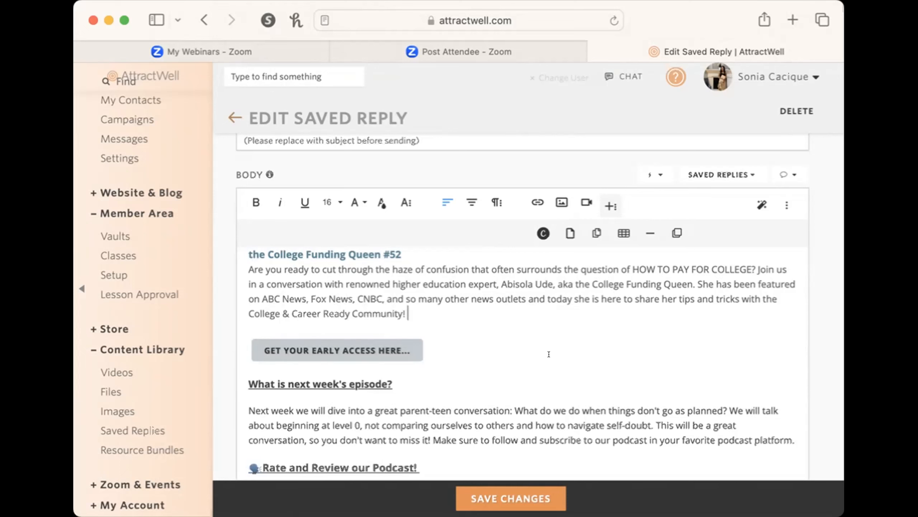
scroll(548, 354, up, 1)
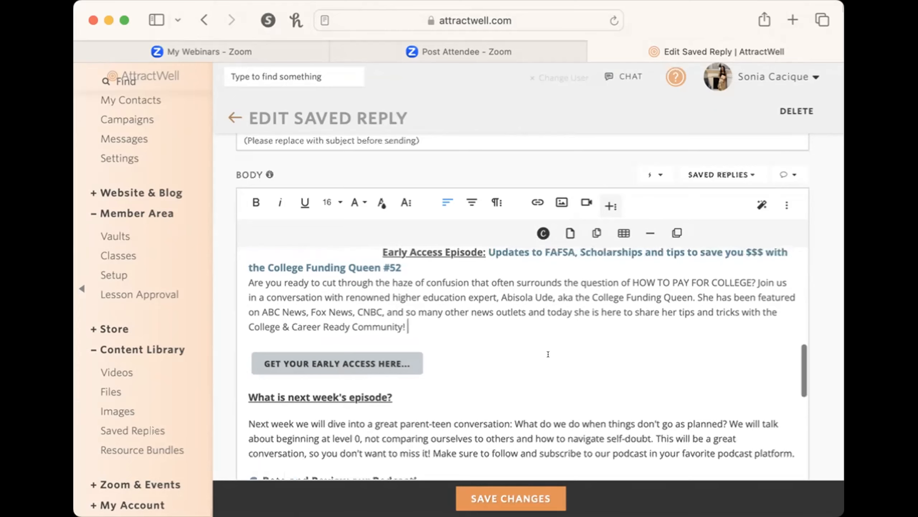
scroll(548, 354, down, 5)
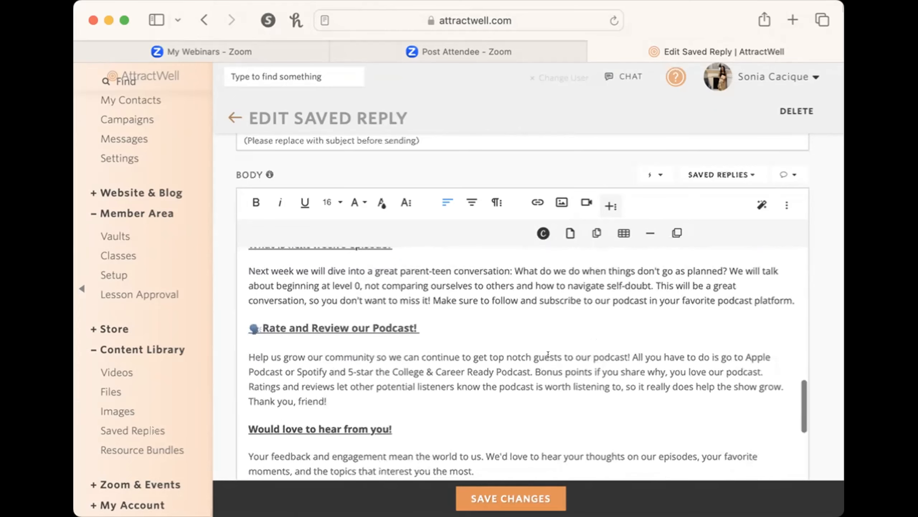
scroll(548, 354, up, 2)
scroll(548, 354, up, 15)
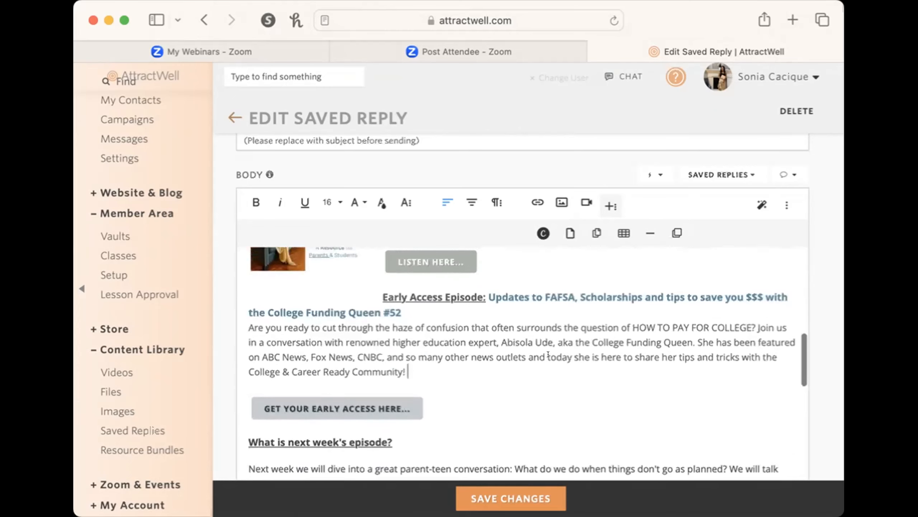
scroll(548, 354, down, 5)
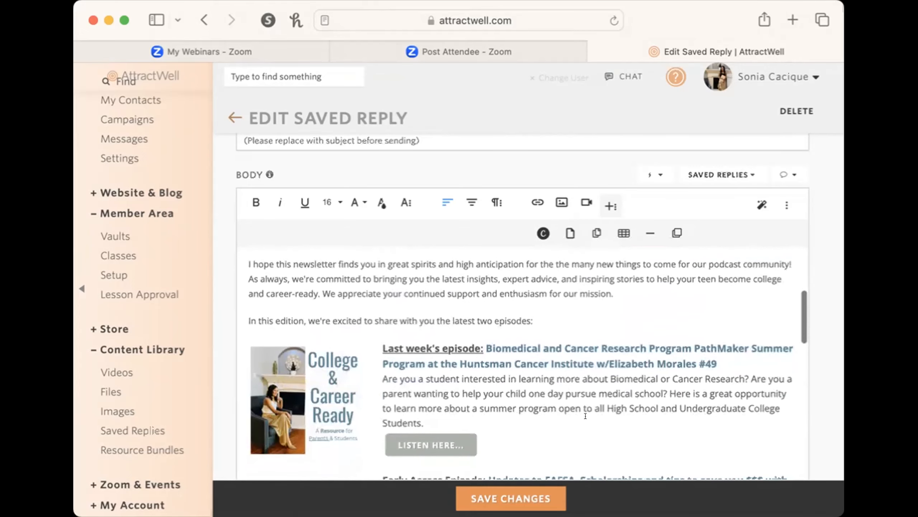
scroll(586, 415, up, 3)
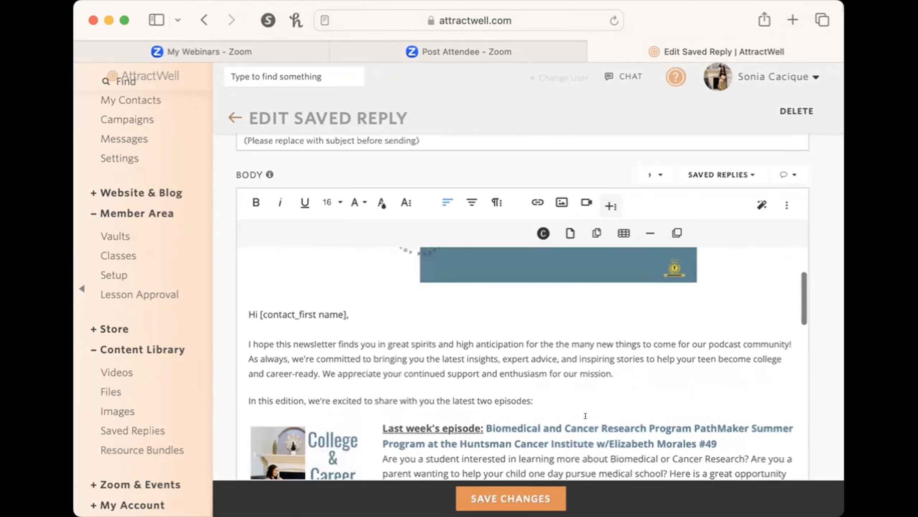
scroll(585, 416, down, 1)
scroll(585, 415, down, 1)
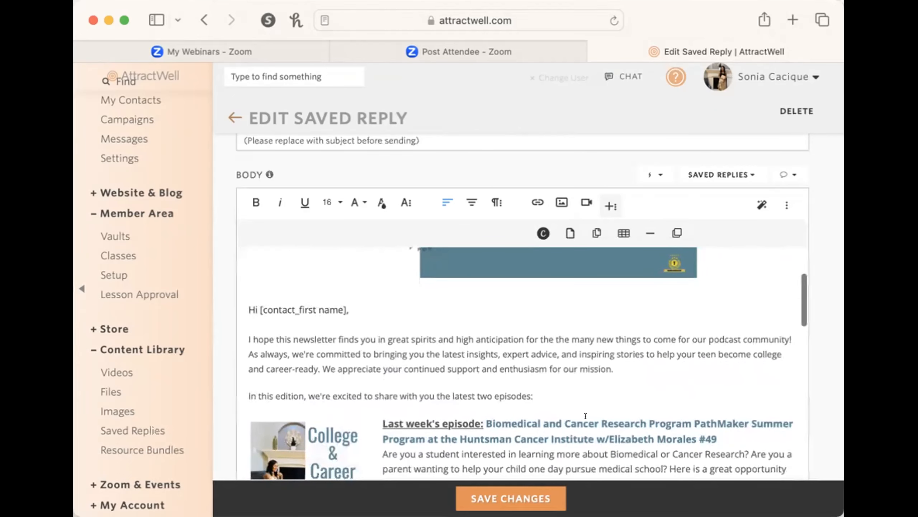
scroll(586, 415, down, 1)
scroll(586, 416, down, 1)
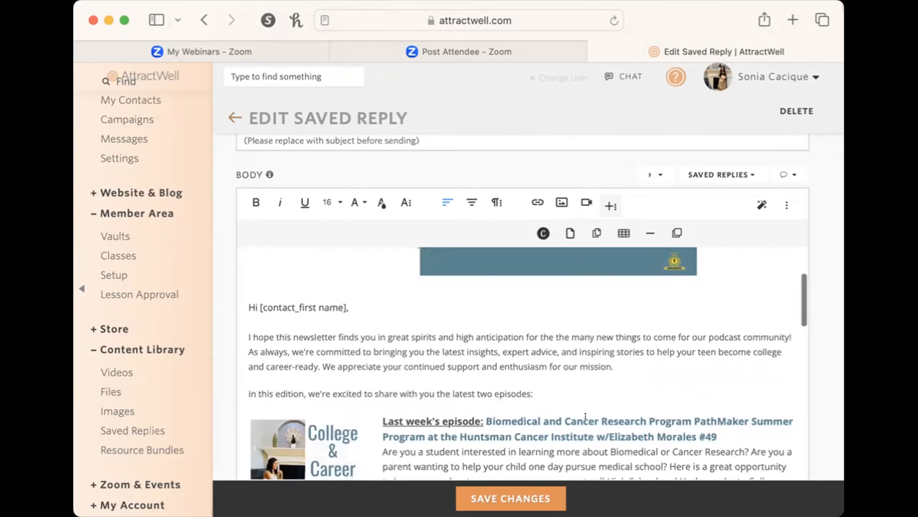
scroll(585, 416, down, 1)
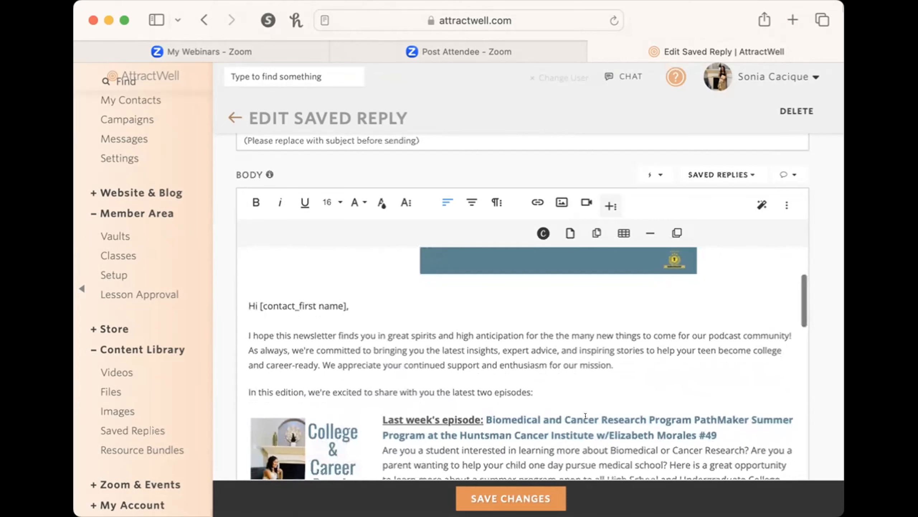
scroll(585, 416, down, 5)
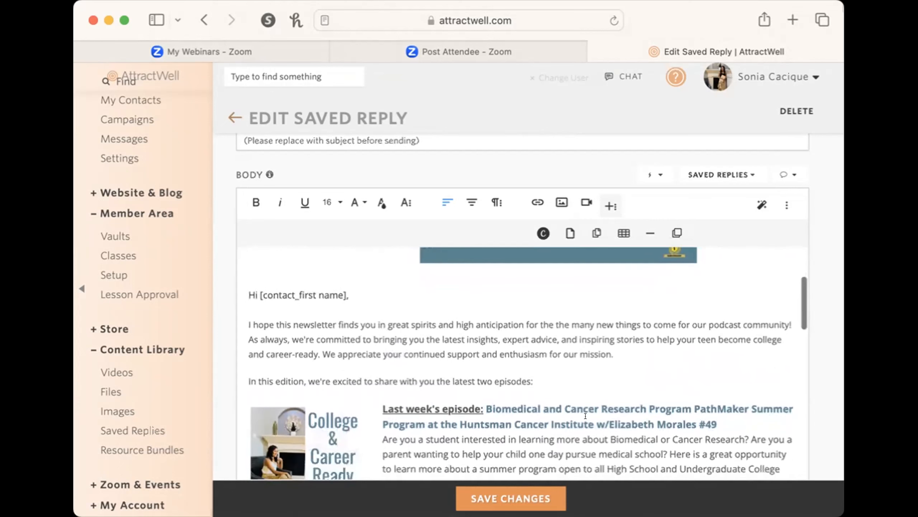
scroll(586, 415, up, 4)
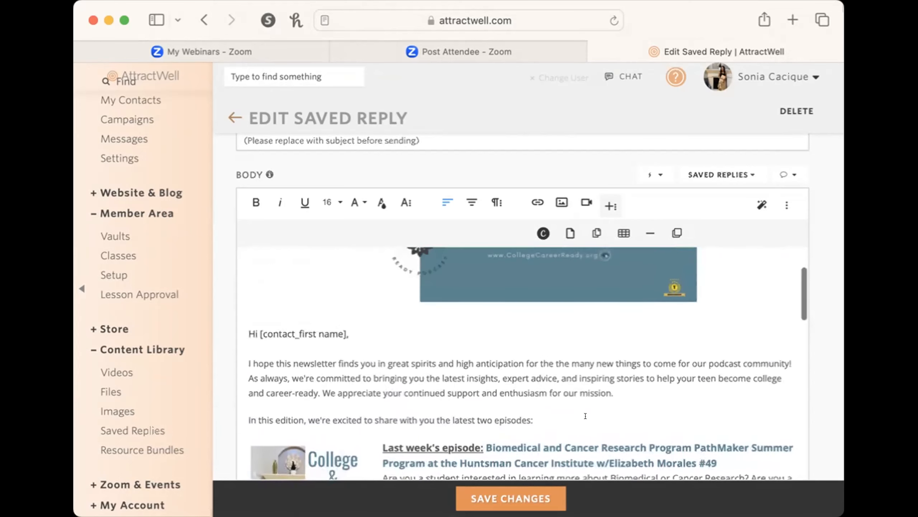
scroll(586, 415, down, 2)
scroll(585, 416, up, 5)
scroll(586, 416, down, 2)
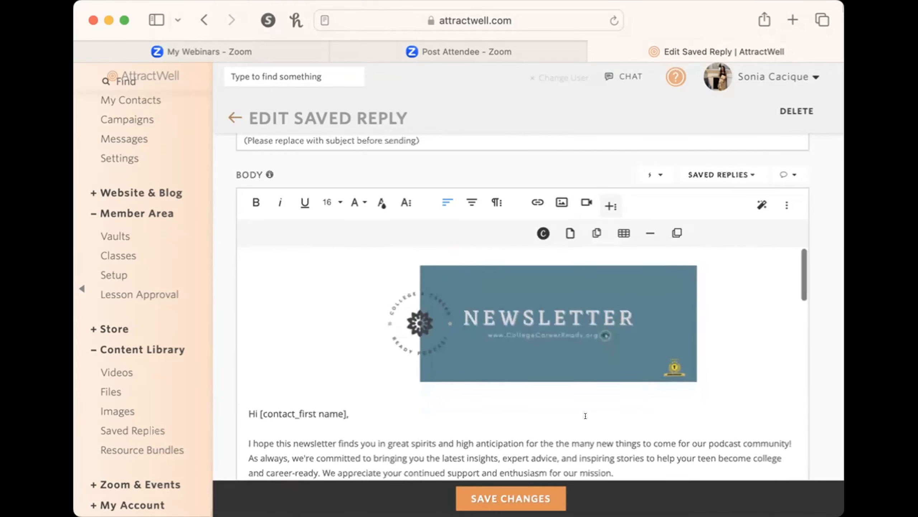
scroll(585, 416, down, 2)
scroll(585, 416, up, 4)
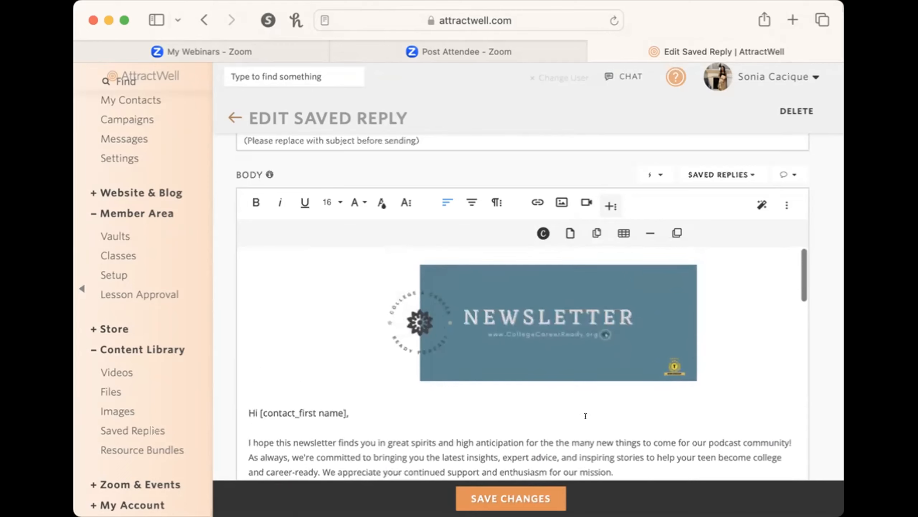
Format the line "In this edition, we're excited to share with you the latest two episodes:" as Heading 1 and center it.
scroll(487, 358, down, 5)
scroll(562, 355, down, 2)
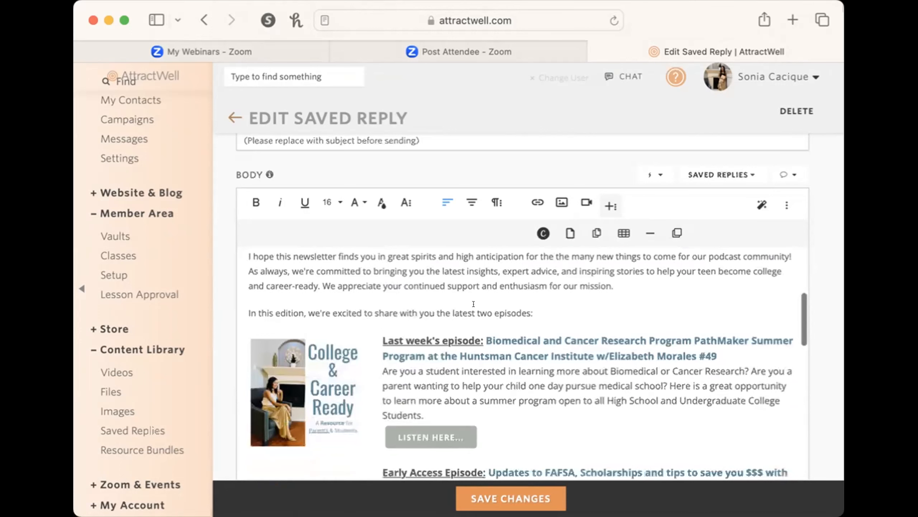
drag(238, 304, 585, 304)
click(497, 203)
click(495, 233)
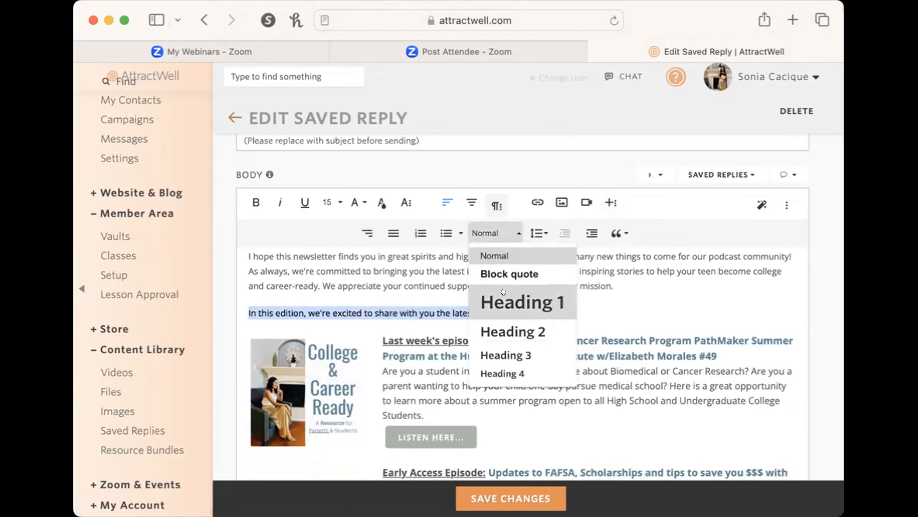
click(503, 292)
click(239, 316)
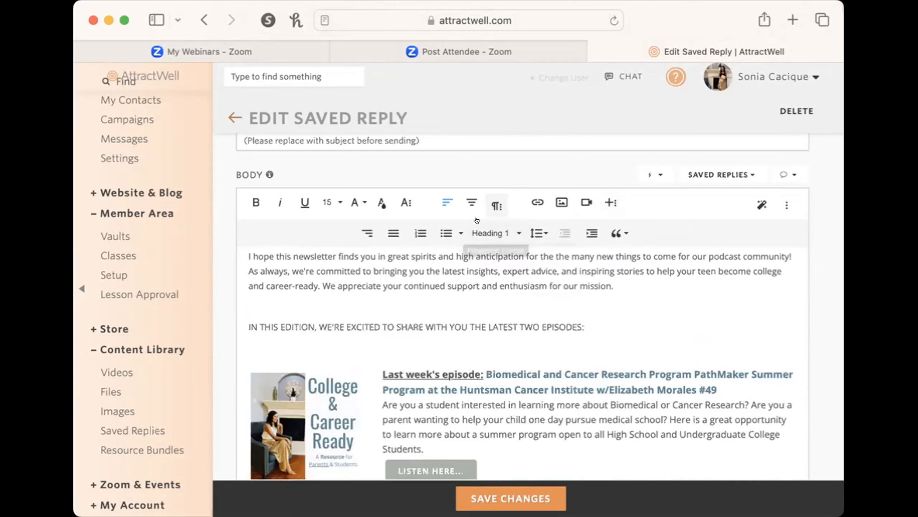
click(465, 204)
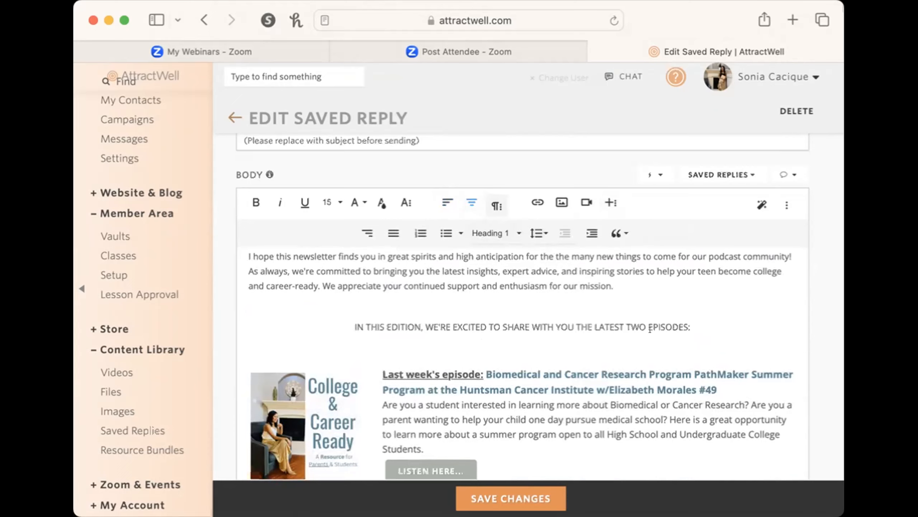
Delete the centered "In this edition, we're excited to share with you the latest two episodes:" line above last week's episode.
scroll(650, 329, down, 5)
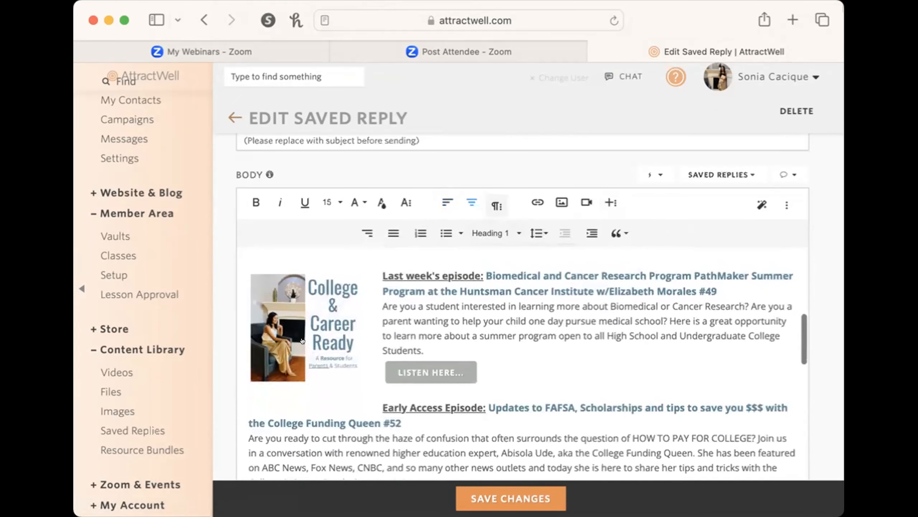
scroll(376, 355, down, 2)
scroll(375, 355, up, 3)
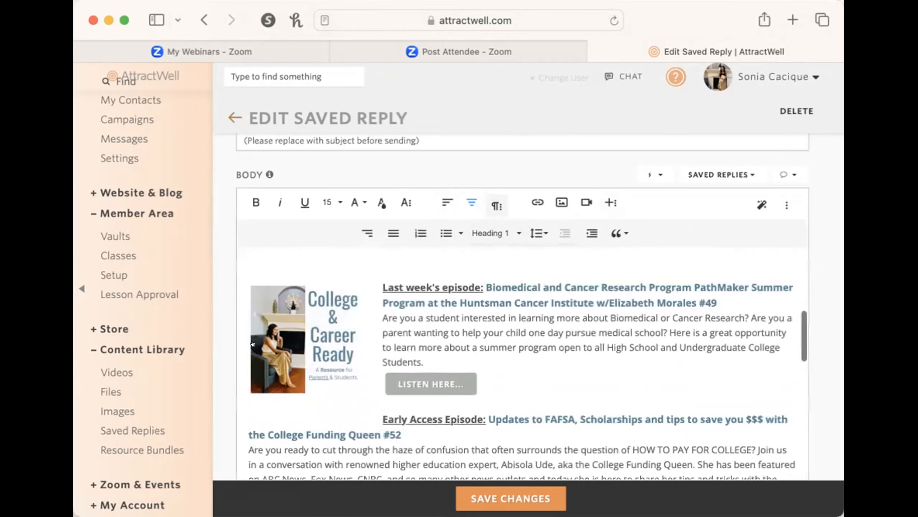
scroll(306, 330, up, 3)
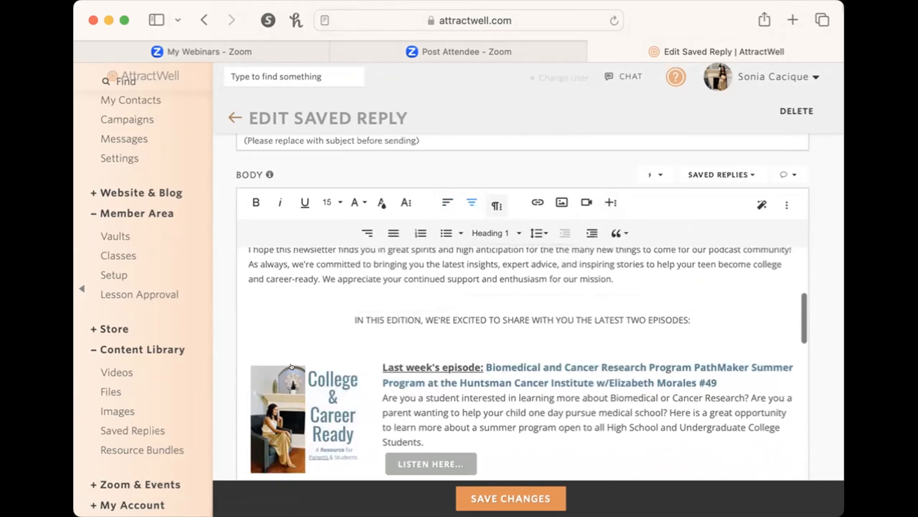
scroll(513, 289, up, 5)
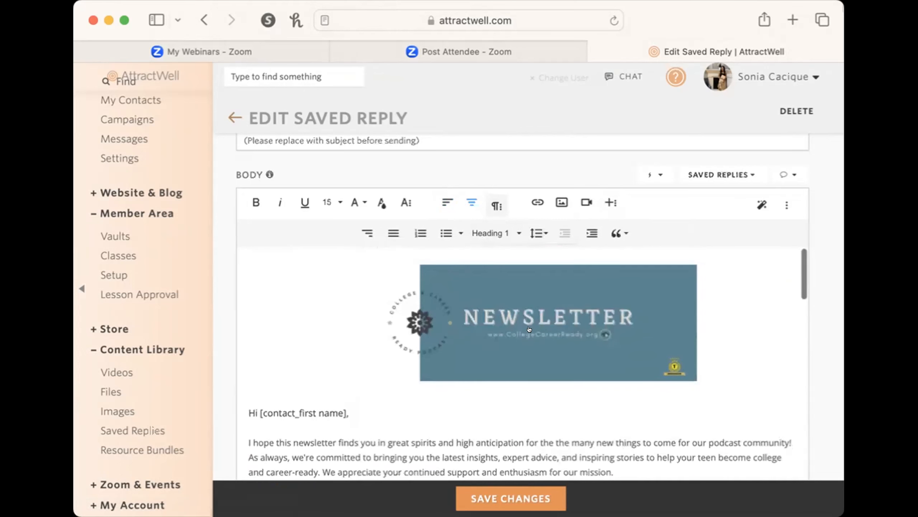
scroll(529, 329, down, 6)
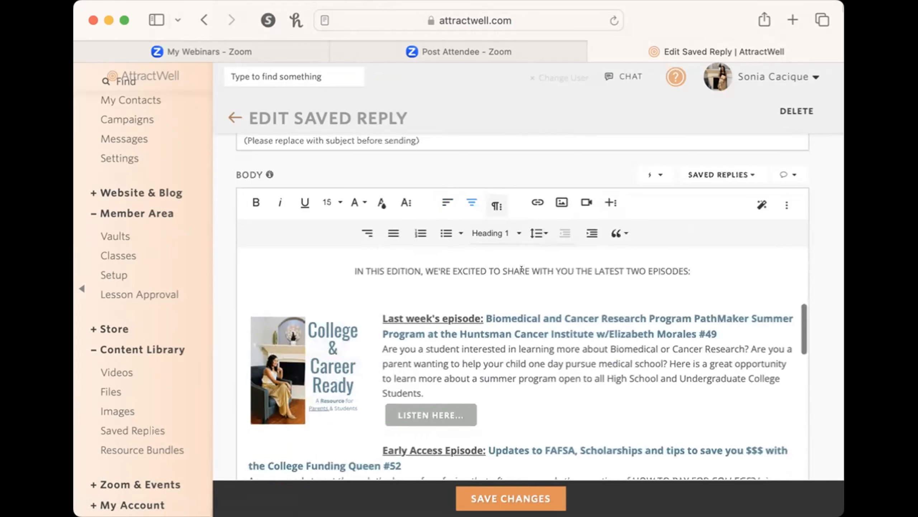
drag(693, 270, 339, 265)
key(BackSpace)
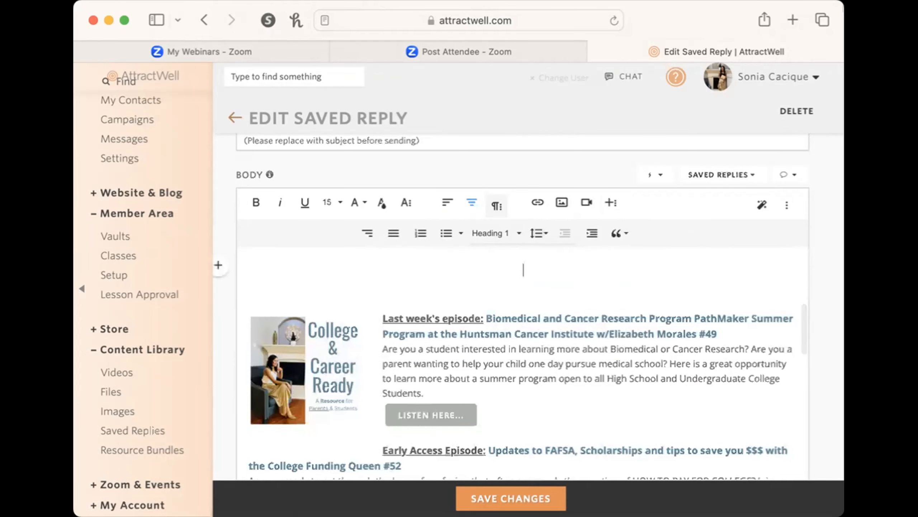
click(335, 279)
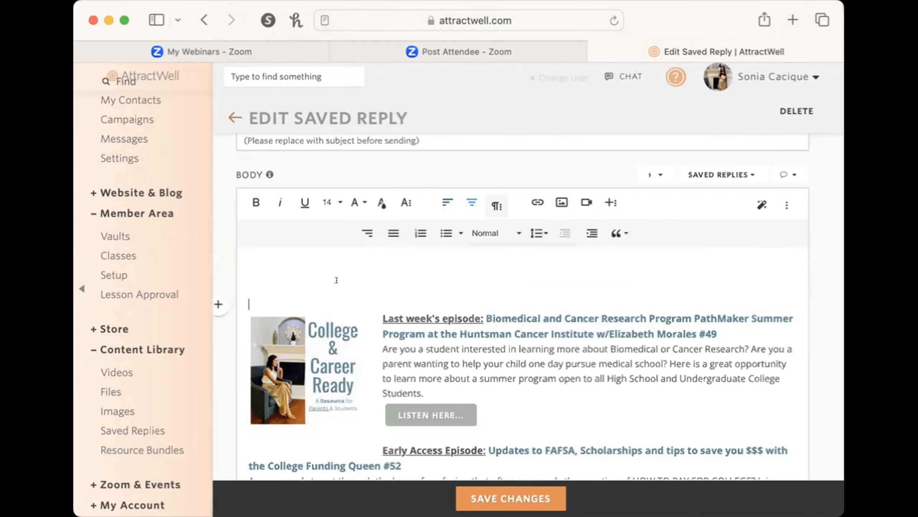
scroll(336, 280, up, 3)
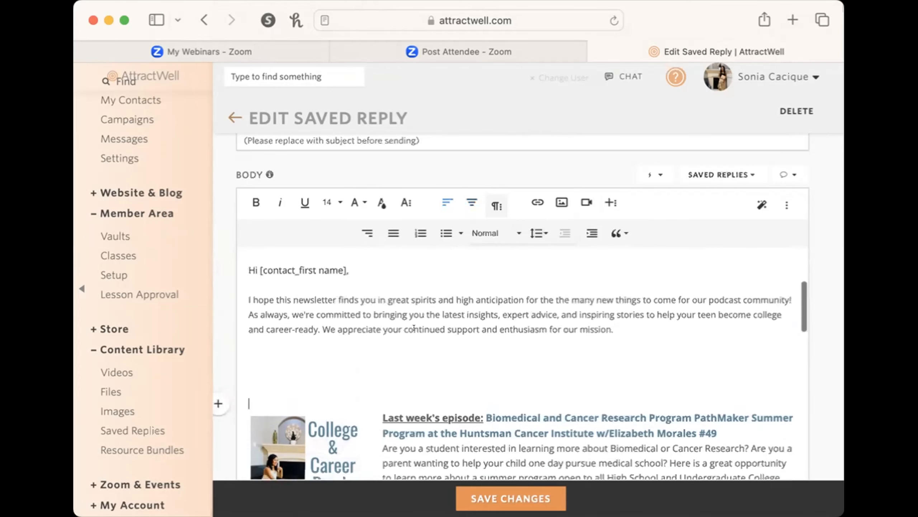
Undo the deletion, centering and Heading 1 formatting of the "In this edition" line.
key(super+z)
key(super+z)
key(super+z)
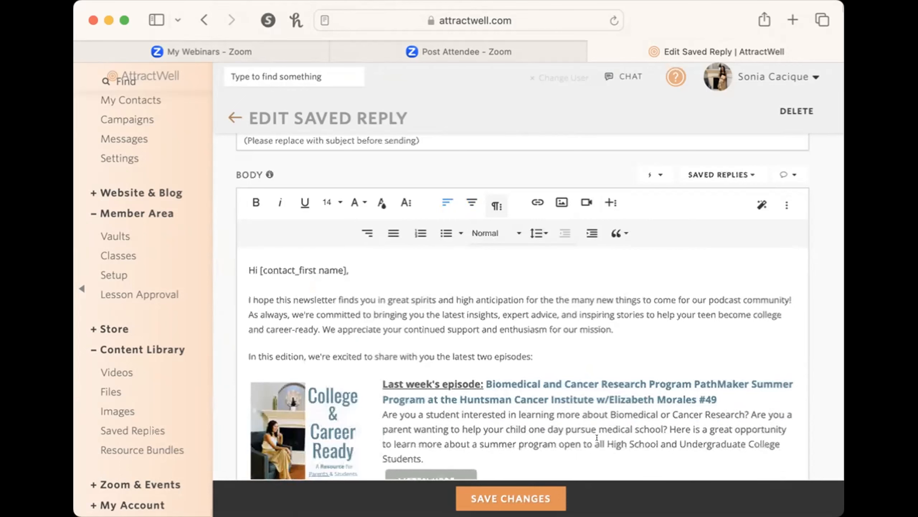
Open the sent message "Unlock a Hidden Treasure + Listen to my Story" and review its delivery statistics and content.
scroll(589, 401, down, 5)
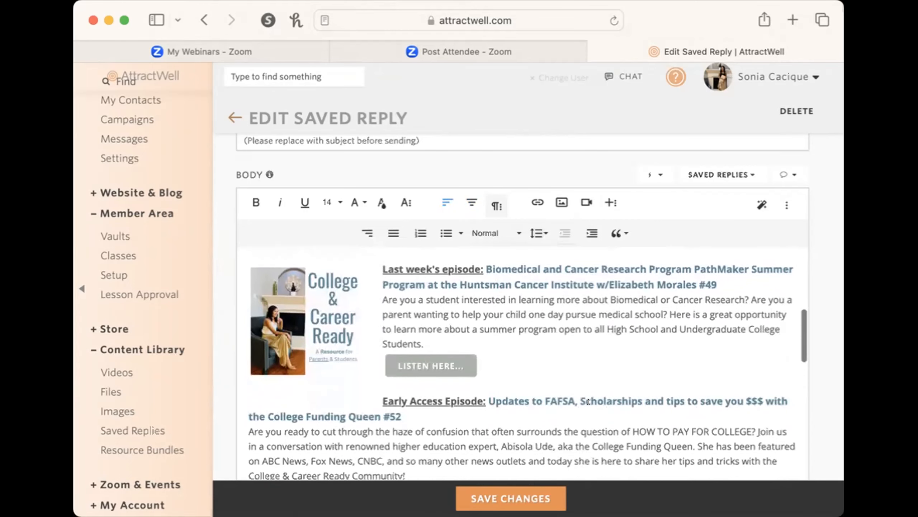
scroll(589, 401, down, 10)
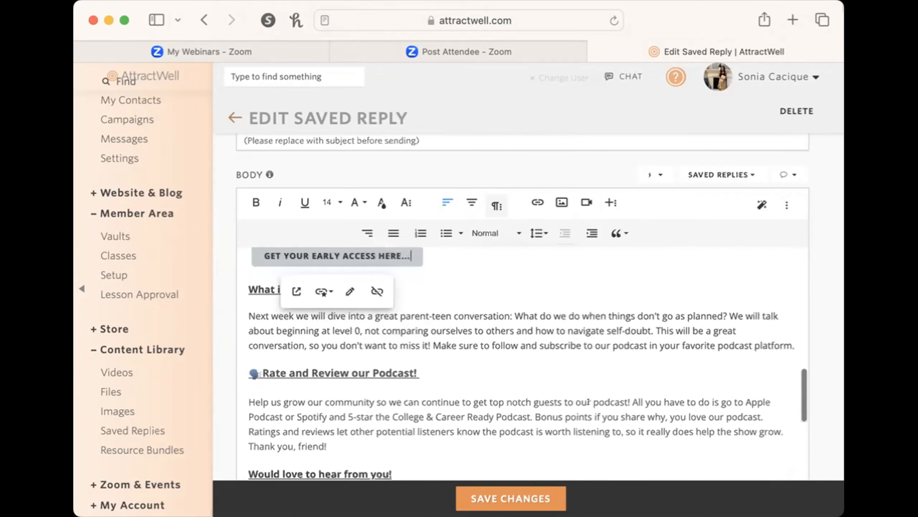
scroll(588, 401, down, 10)
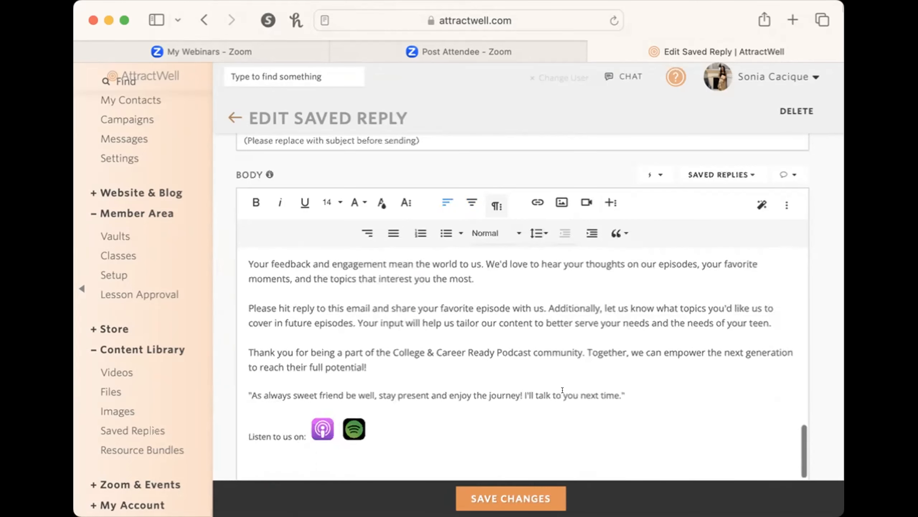
scroll(138, 170, up, 3)
click(137, 205)
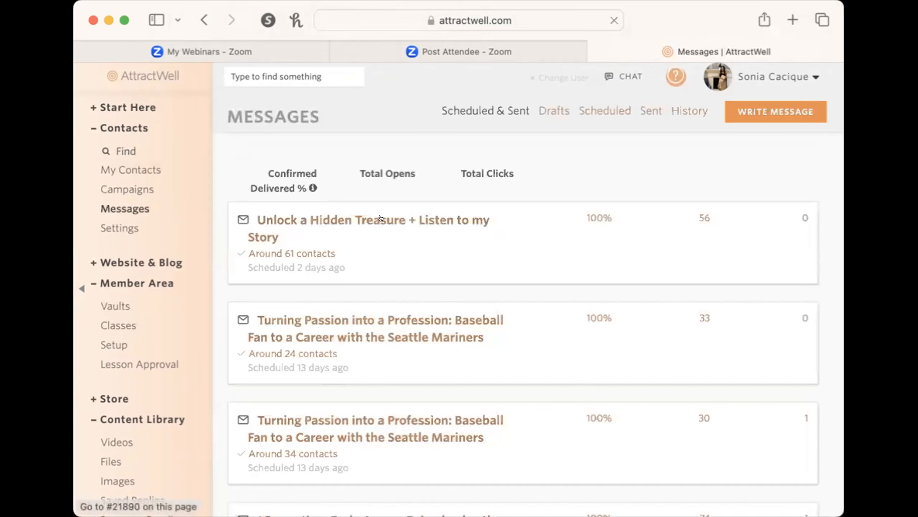
click(481, 220)
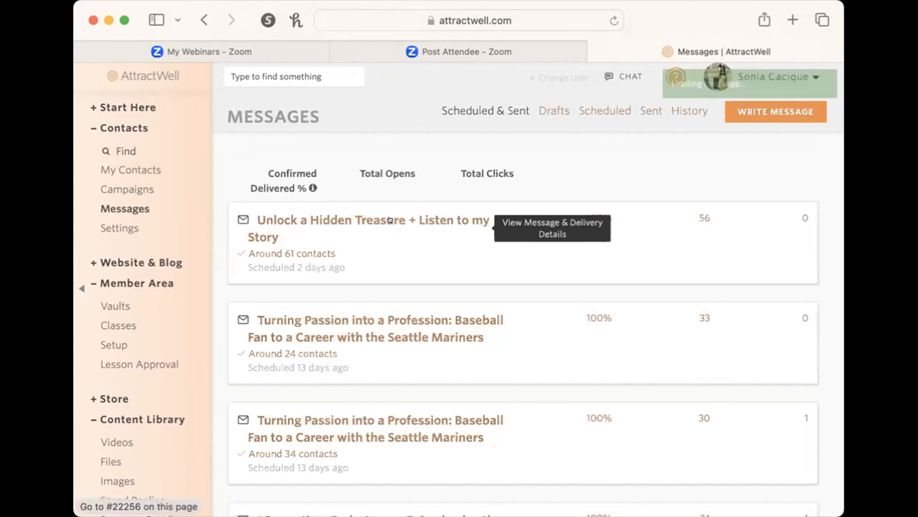
scroll(607, 372, down, 15)
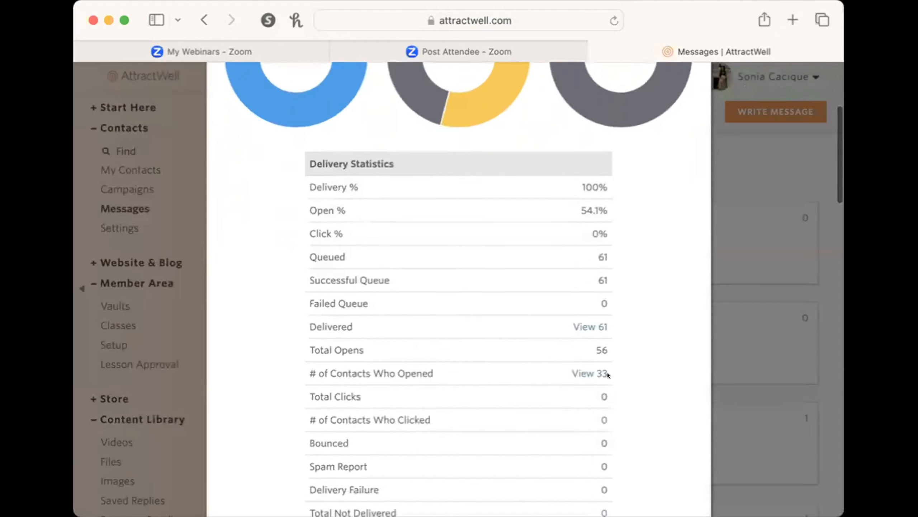
scroll(608, 375, down, 10)
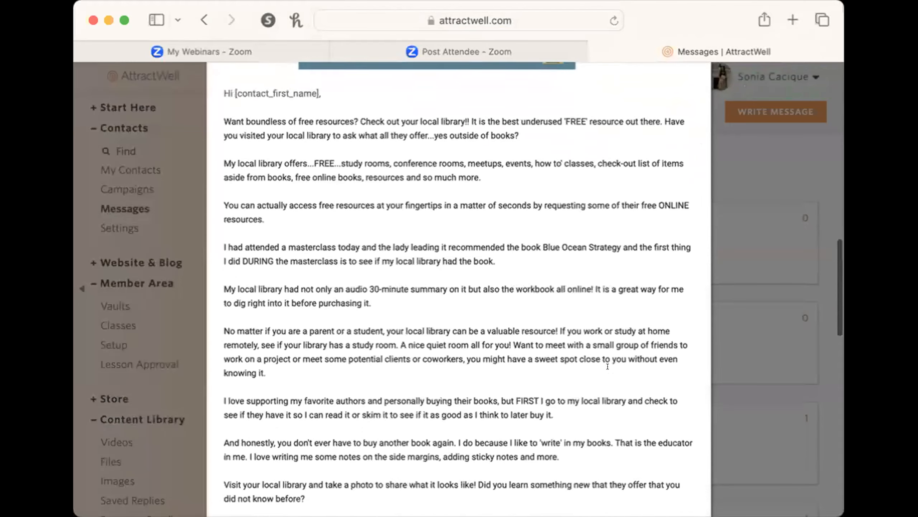
scroll(608, 367, down, 12)
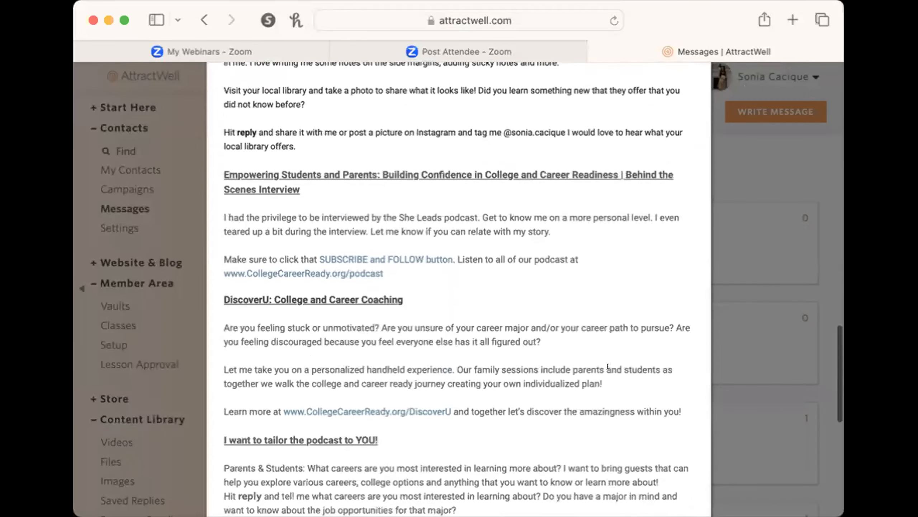
scroll(608, 366, down, 10)
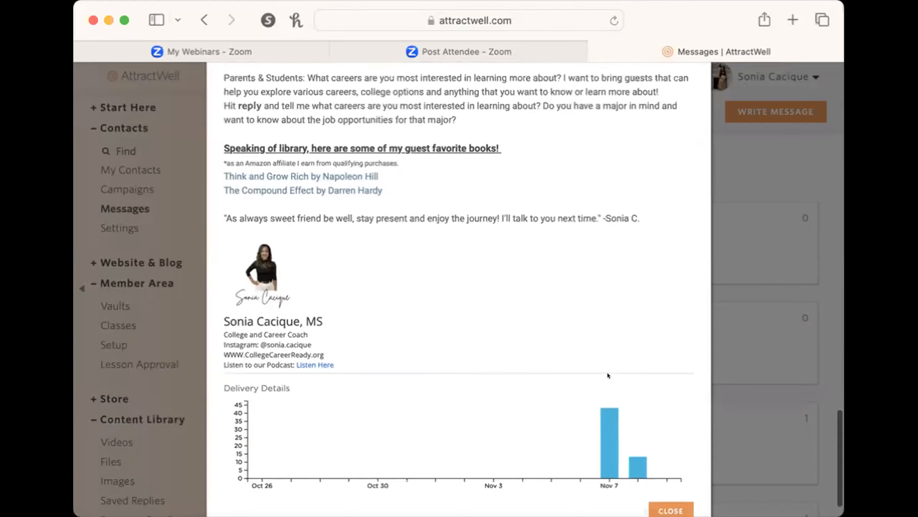
Look over the sent newsletter's layout again, from its header image through the library article text.
scroll(608, 373, up, 20)
scroll(607, 372, up, 3)
scroll(607, 373, down, 4)
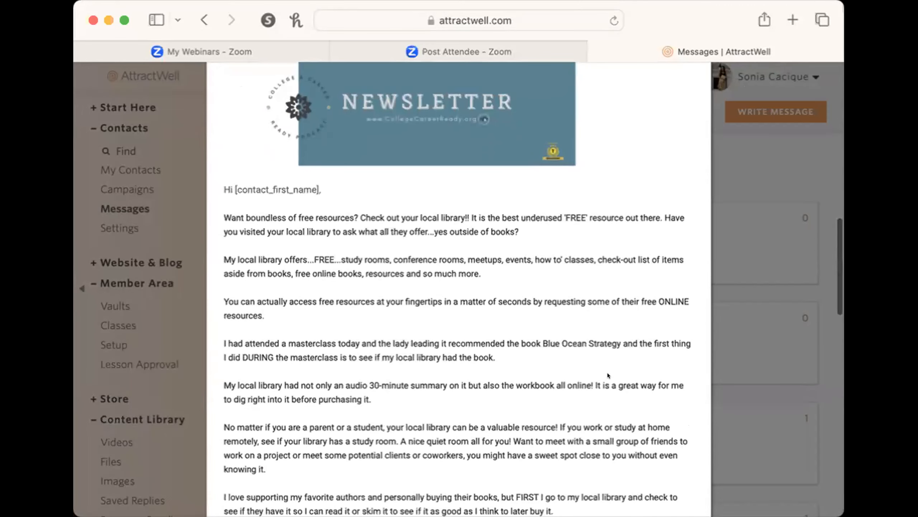
scroll(572, 290, up, 2)
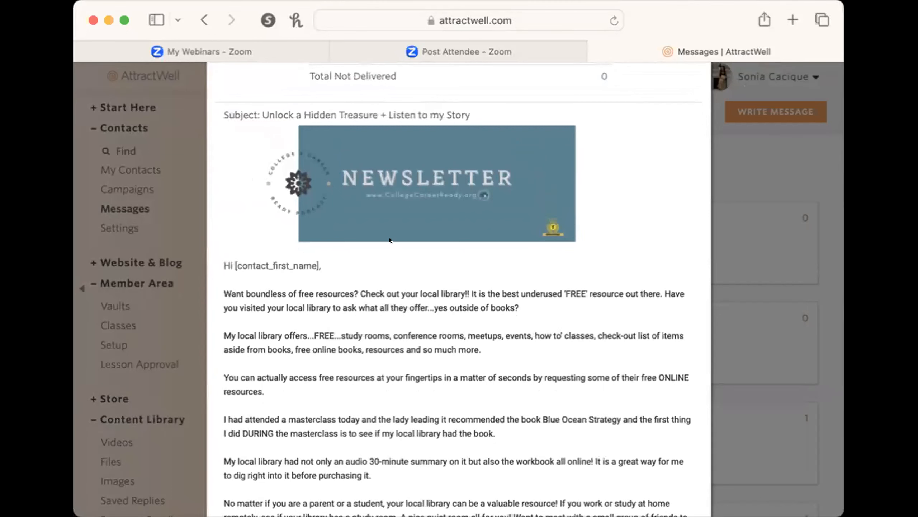
scroll(513, 279, down, 8)
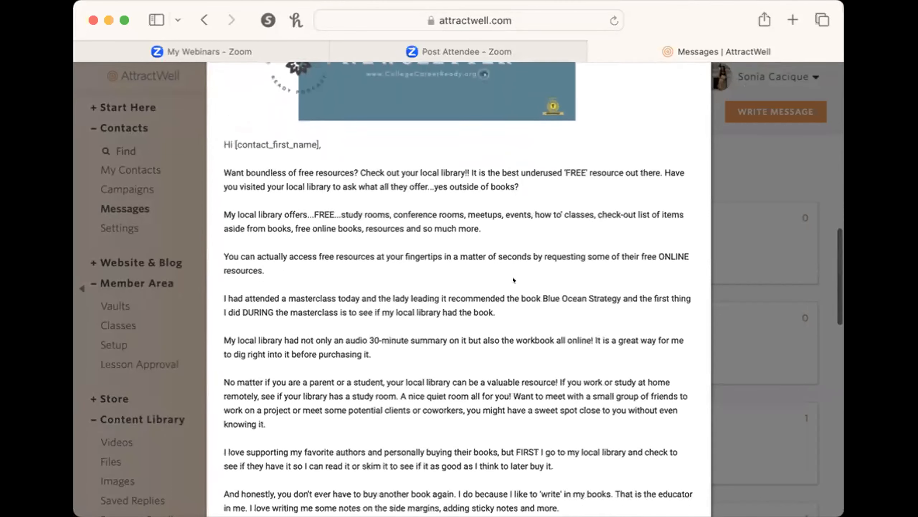
scroll(512, 277, down, 8)
scroll(512, 277, up, 14)
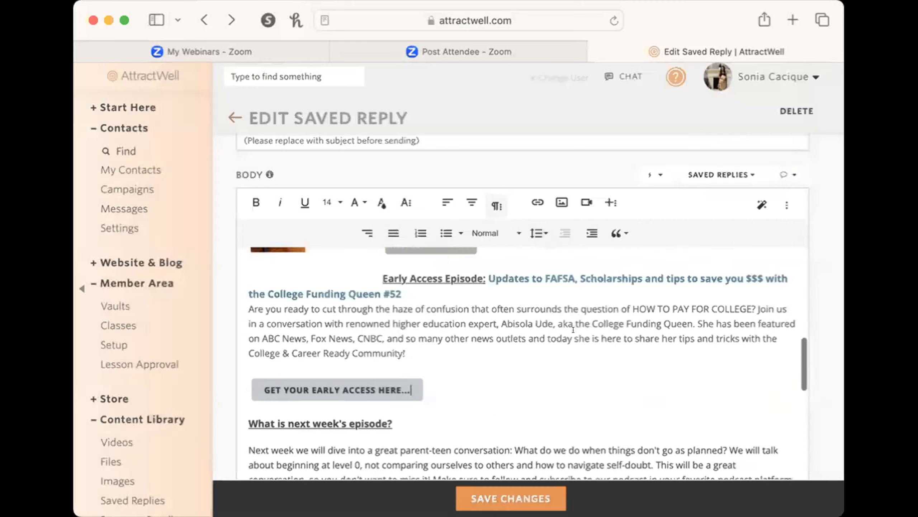
Duplicate the "Podcast Newsletter" saved reply with the name "Copy of Podcast Newsletter".
scroll(572, 329, up, 10)
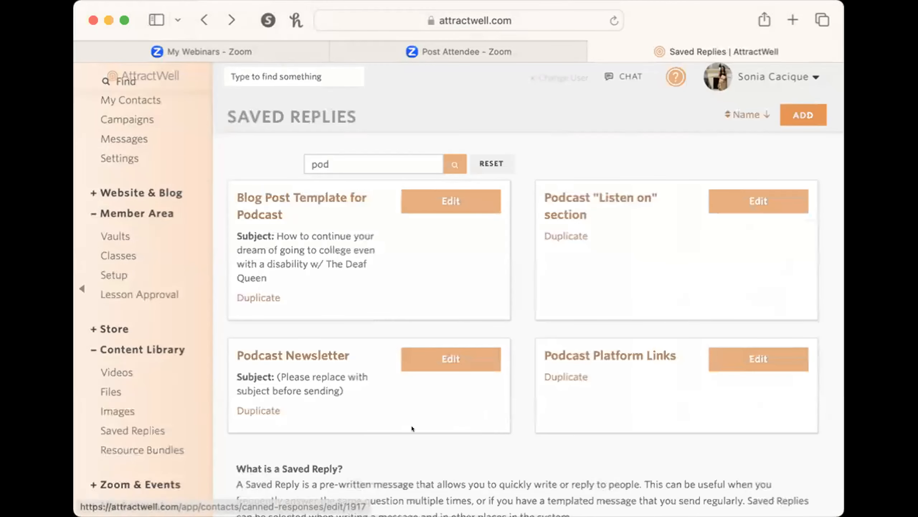
click(256, 406)
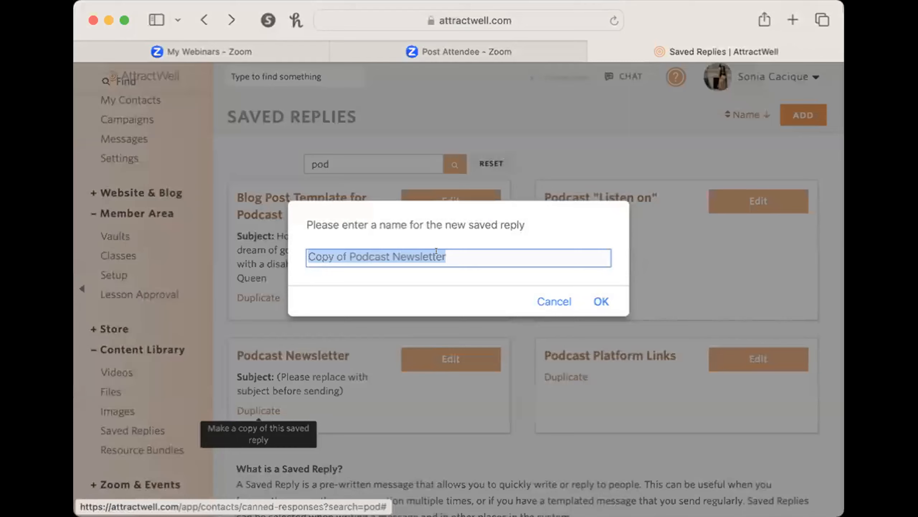
click(497, 265)
click(594, 298)
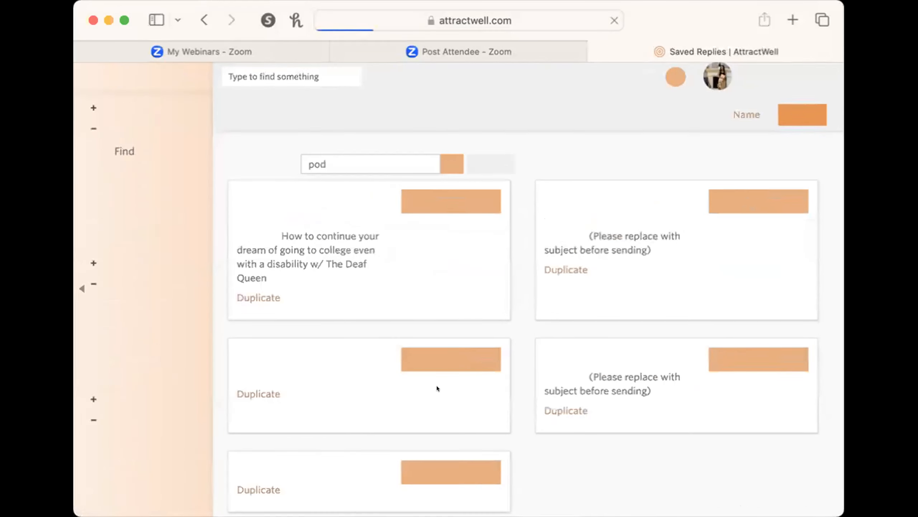
scroll(340, 363, down, 1)
scroll(341, 362, up, 1)
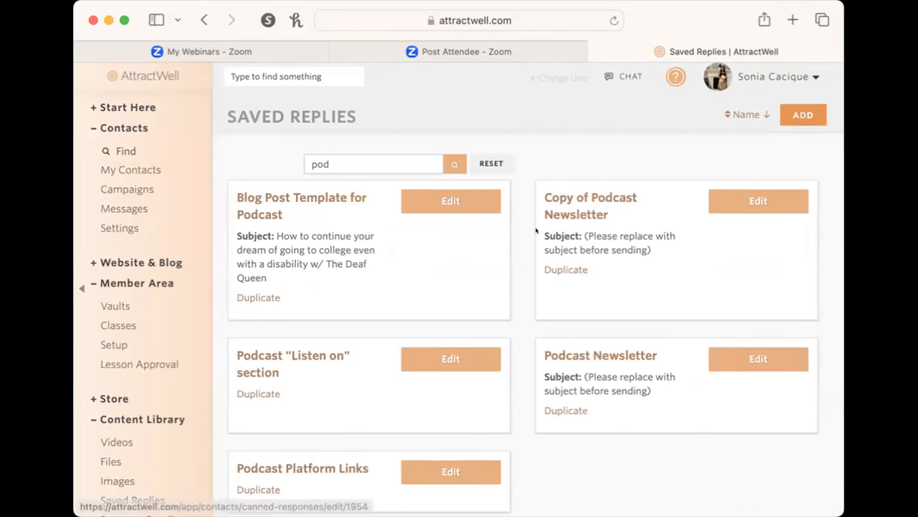
Open "Copy of Podcast Newsletter" for editing and center the newsletter header image in its body.
click(561, 213)
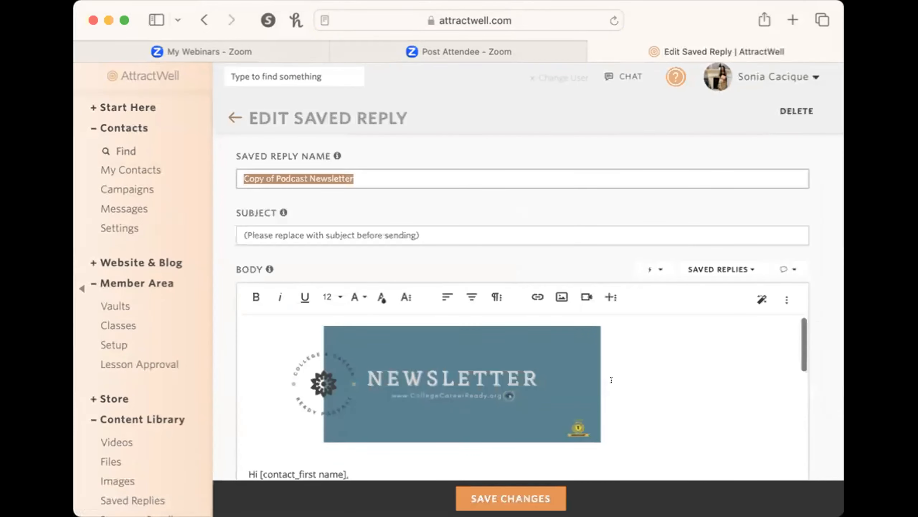
click(541, 402)
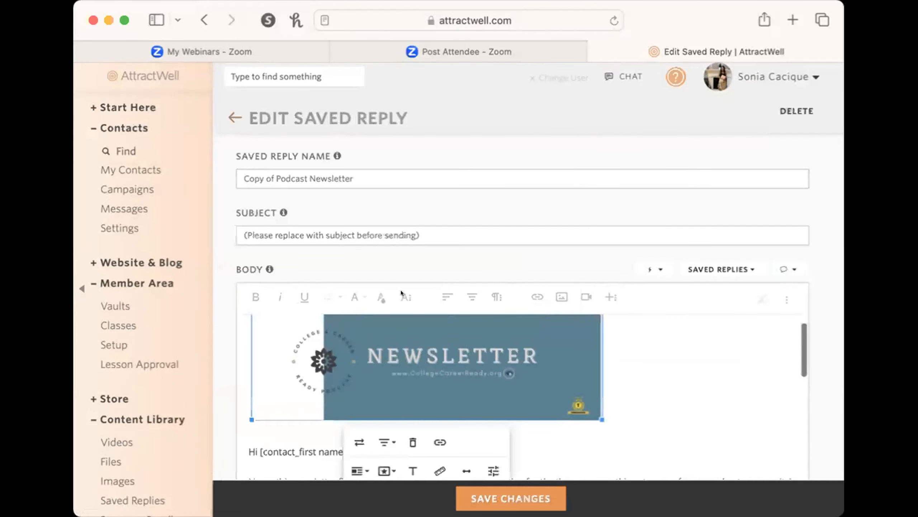
click(244, 382)
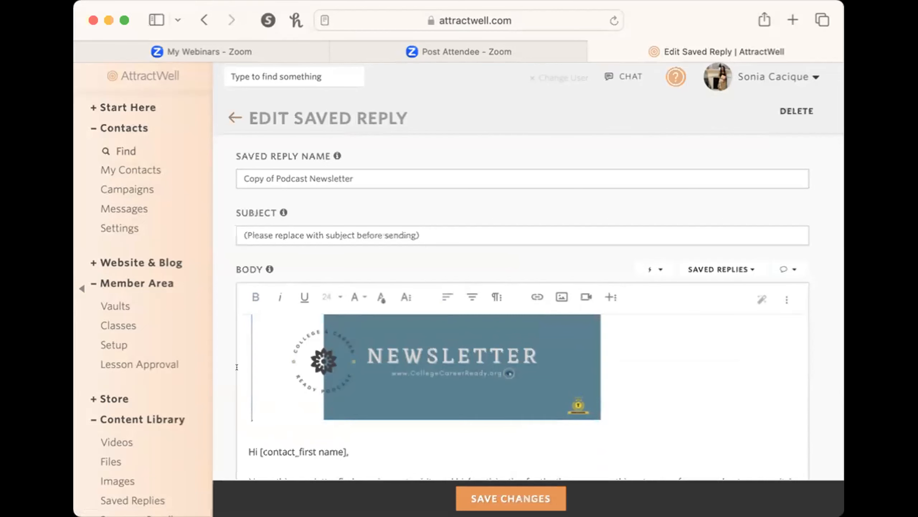
click(472, 296)
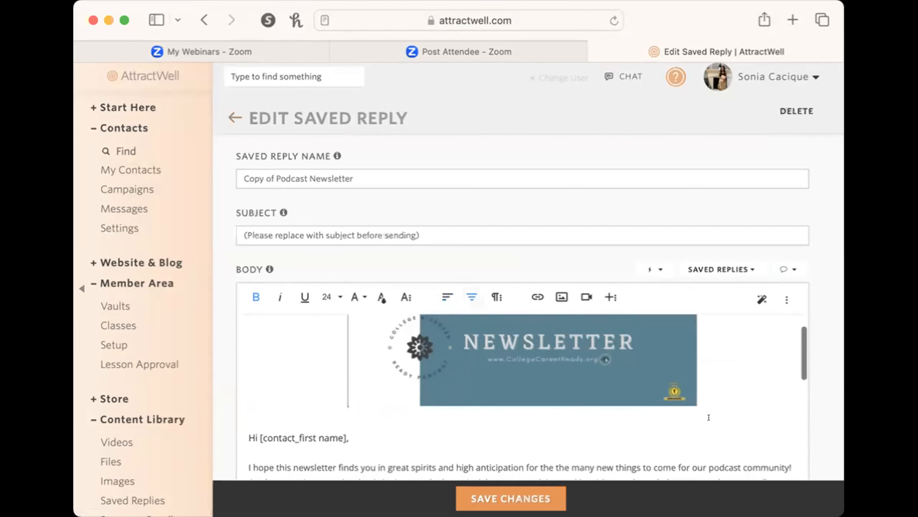
Check the newsletter header image's alternative text and its width and height settings.
click(613, 392)
scroll(521, 426, down, 3)
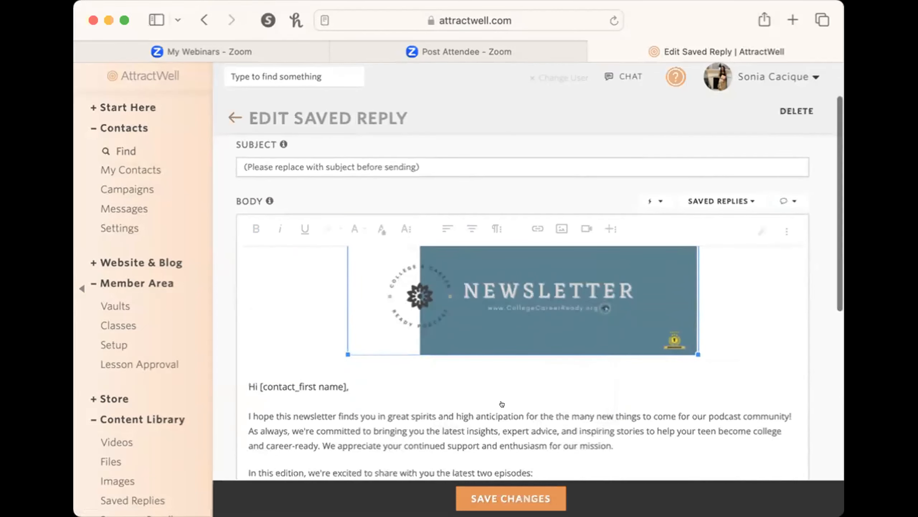
click(514, 341)
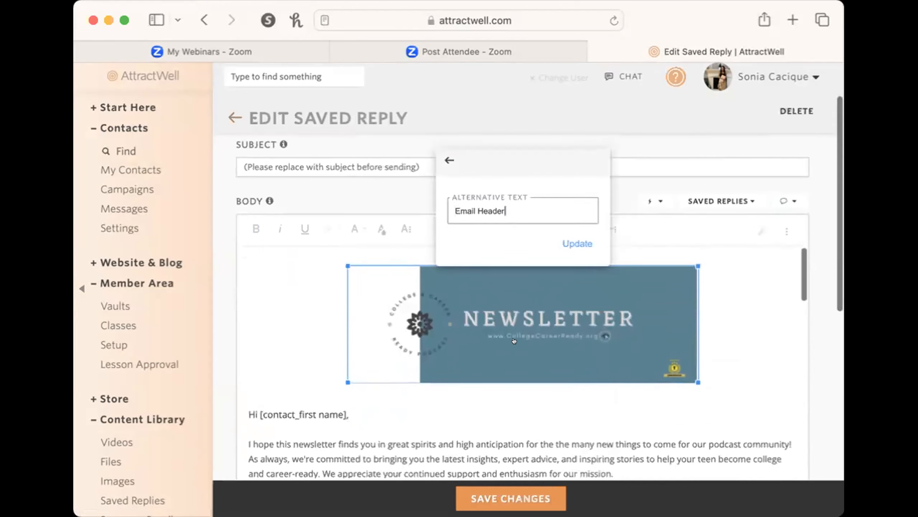
click(576, 238)
click(509, 315)
click(576, 231)
click(536, 314)
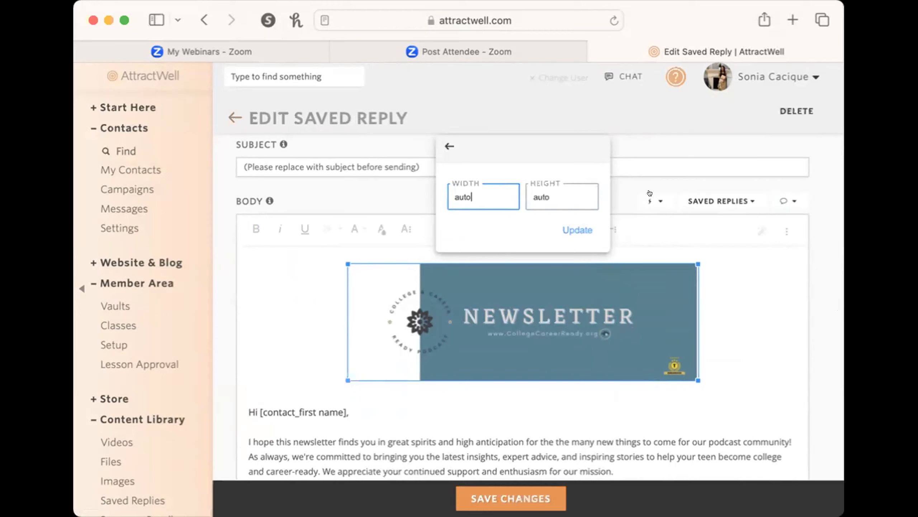
click(733, 276)
Insert the "Monthly Newsletter Template" saved reply at the end of the body, below the "Listen to us on:" line.
scroll(454, 355, down, 5)
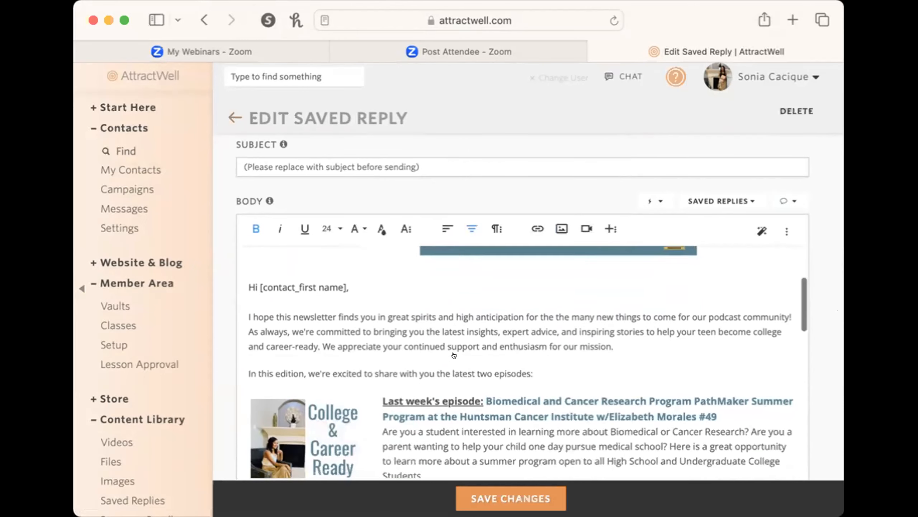
scroll(459, 351, up, 4)
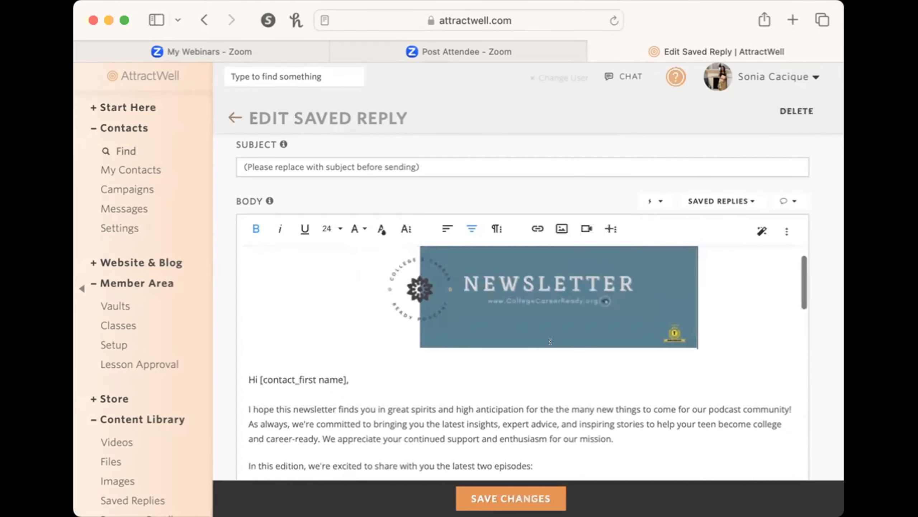
scroll(460, 352, down, 15)
click(249, 465)
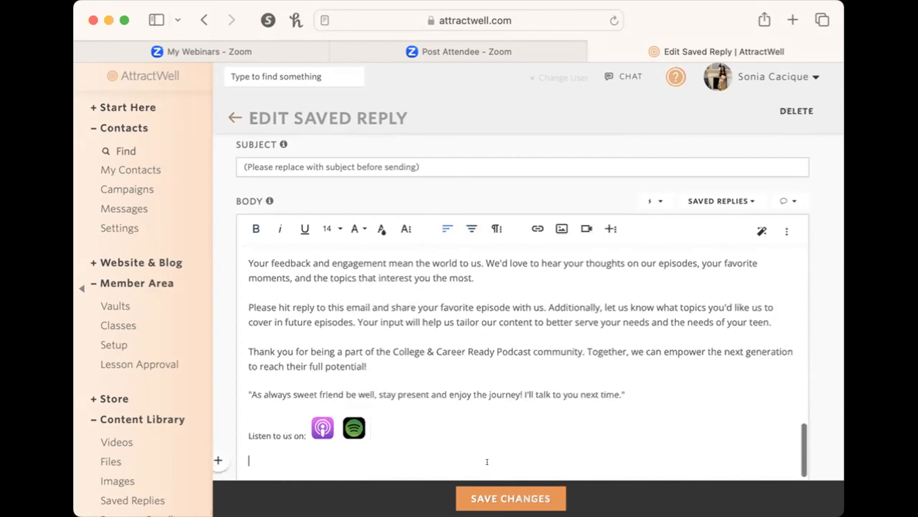
click(748, 201)
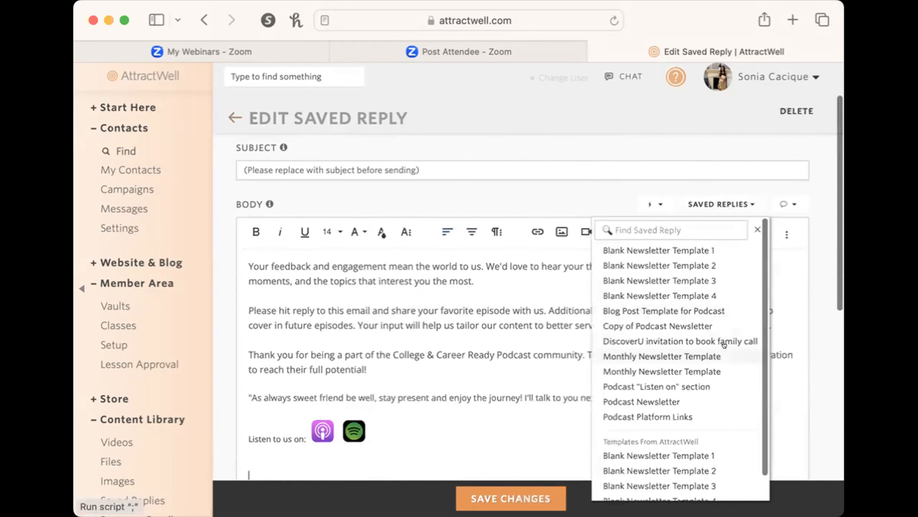
scroll(722, 341, up, 2)
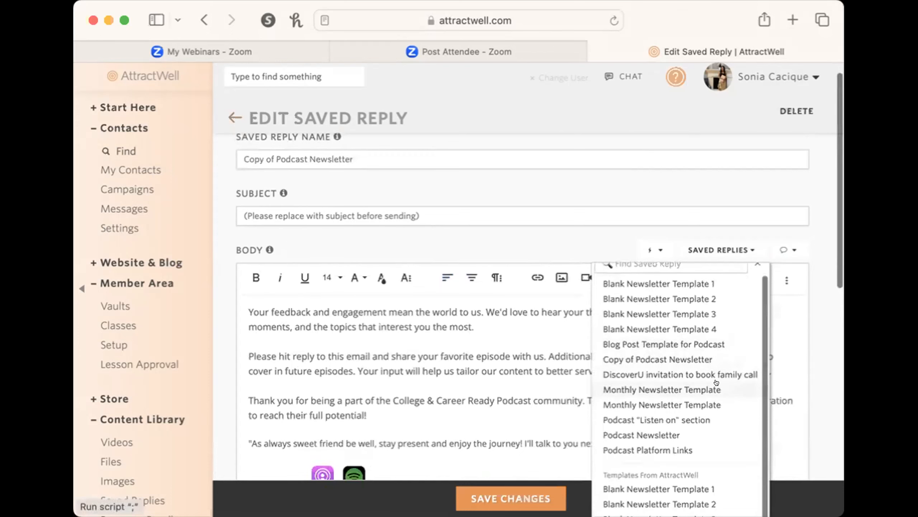
click(716, 383)
Examine the inserted April newsletter template, including its banner, headline sections, images and "Read More..." button.
scroll(722, 377, down, 5)
scroll(723, 378, up, 10)
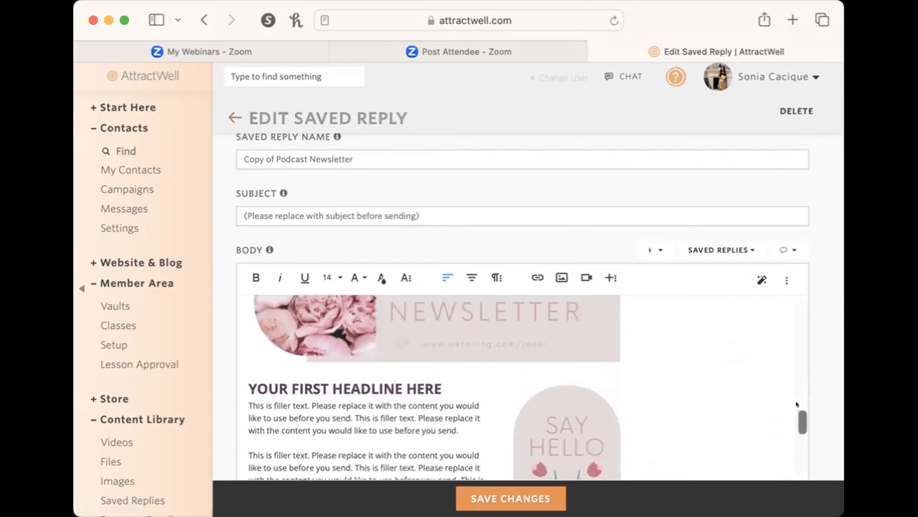
scroll(819, 400, down, 10)
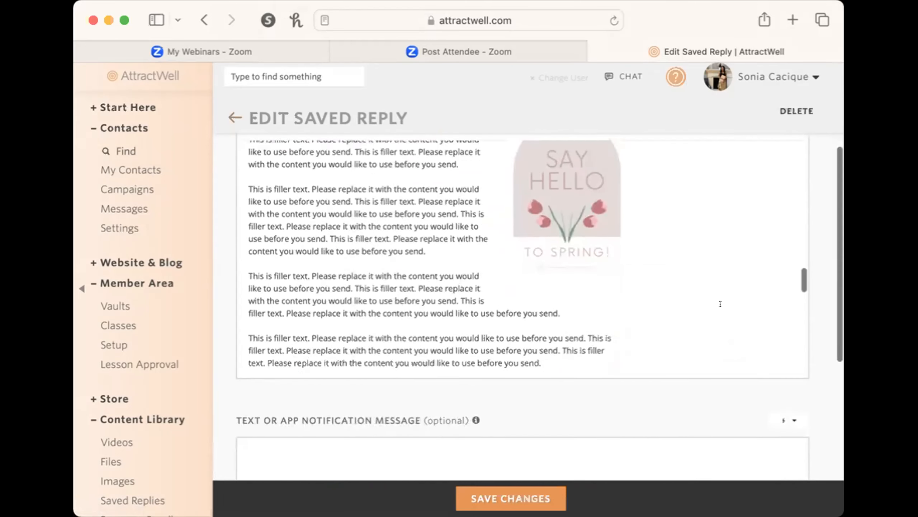
scroll(720, 304, up, 15)
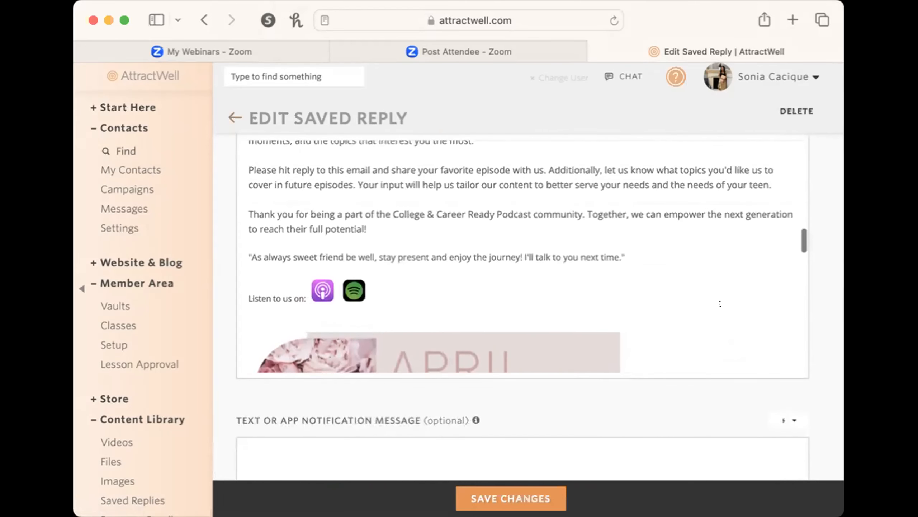
scroll(720, 304, down, 3)
scroll(720, 304, down, 3)
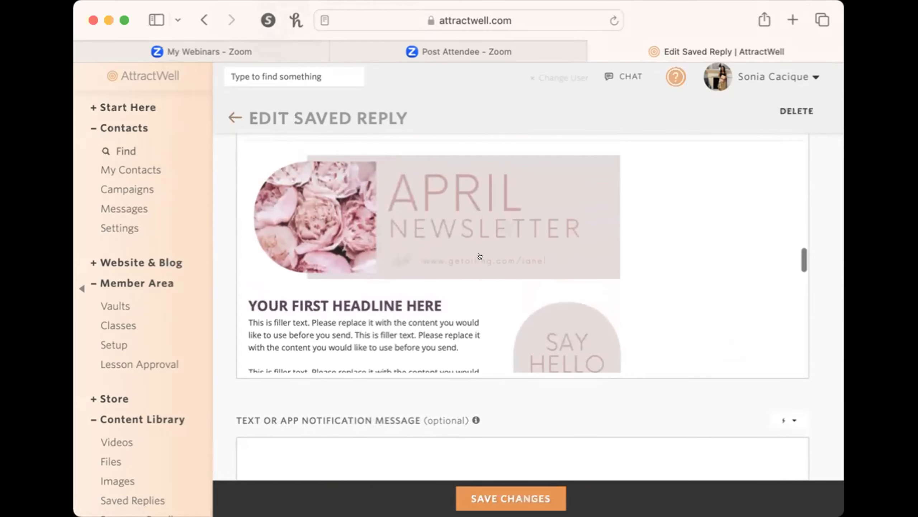
scroll(401, 314, down, 10)
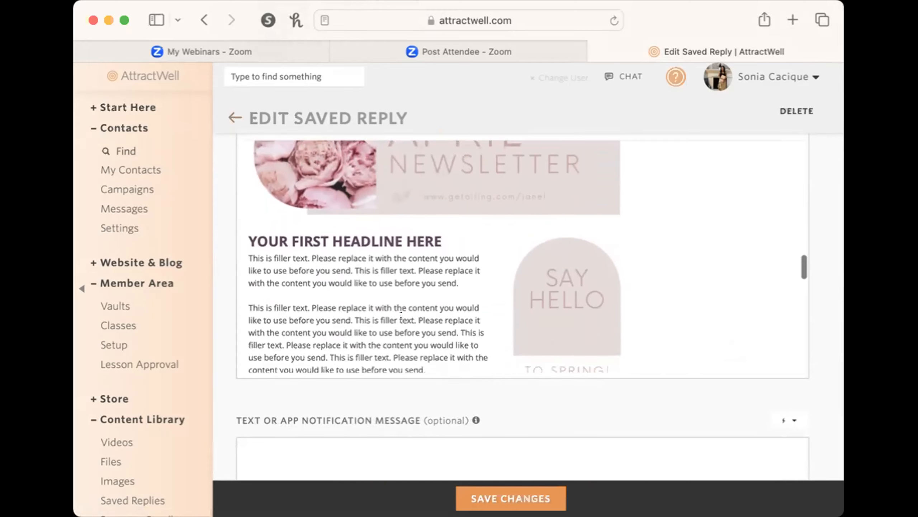
scroll(401, 314, down, 15)
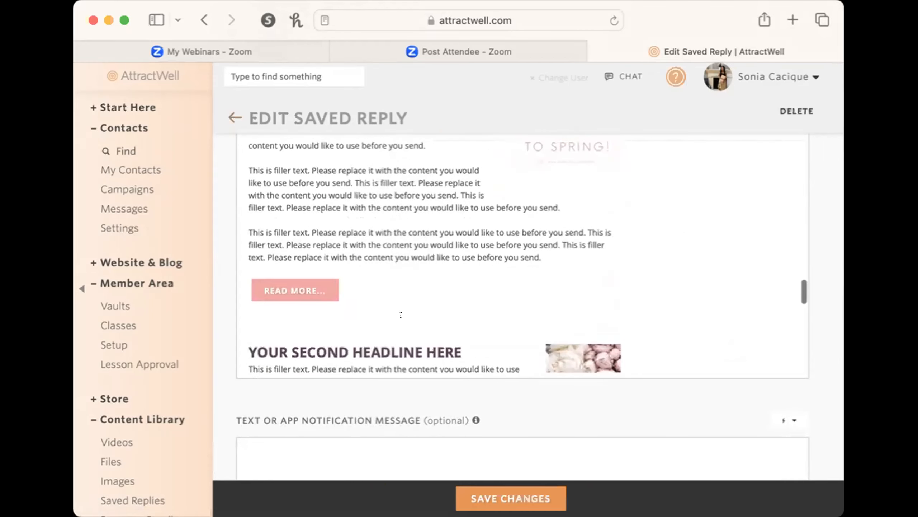
scroll(401, 314, down, 5)
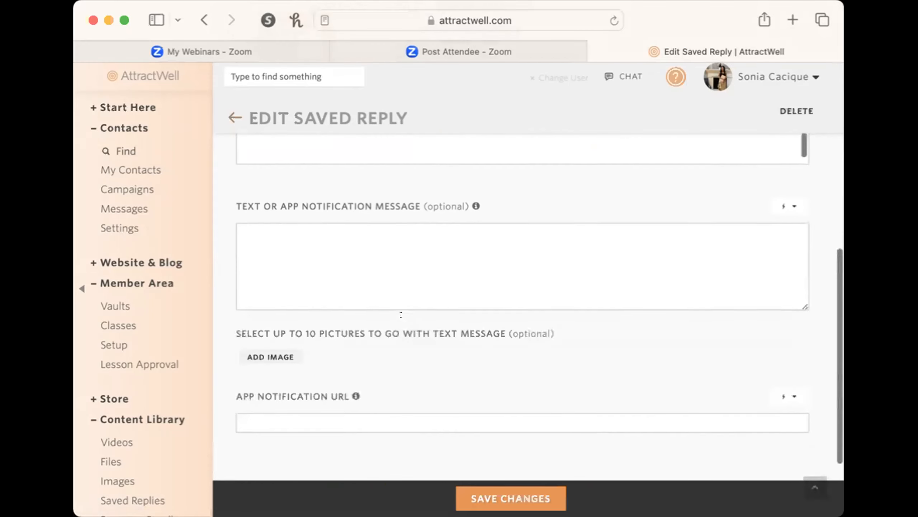
Compare the podcast newsletter's closing section with the April banner and first headline section that follow it.
scroll(401, 314, up, 15)
scroll(401, 315, up, 5)
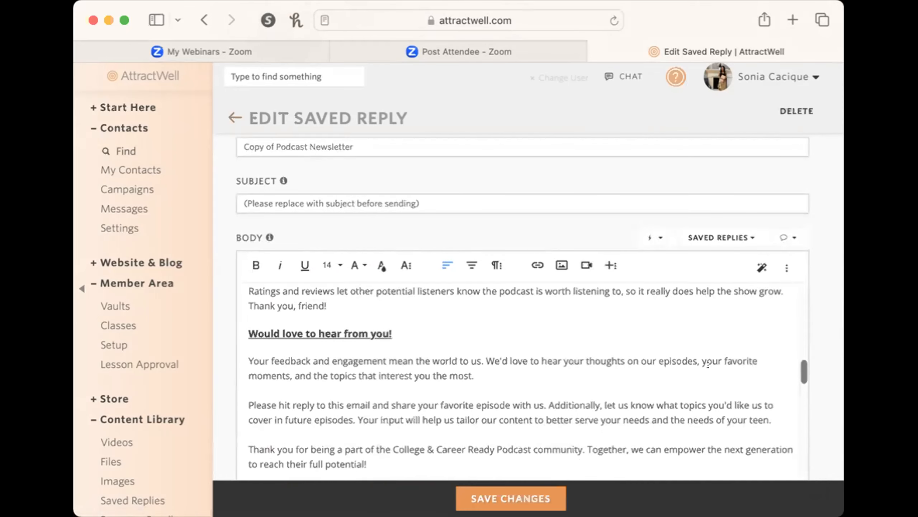
scroll(313, 375, down, 5)
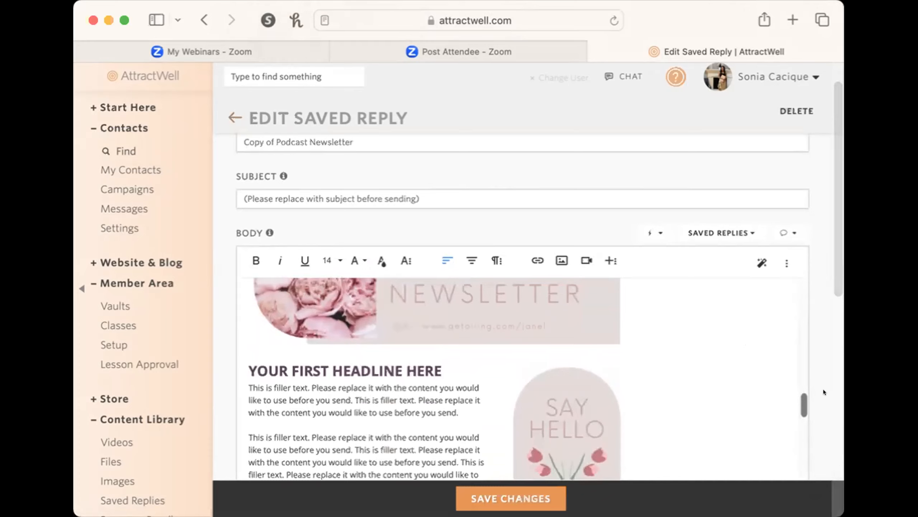
scroll(824, 389, down, 5)
scroll(760, 325, up, 3)
scroll(760, 325, up, 2)
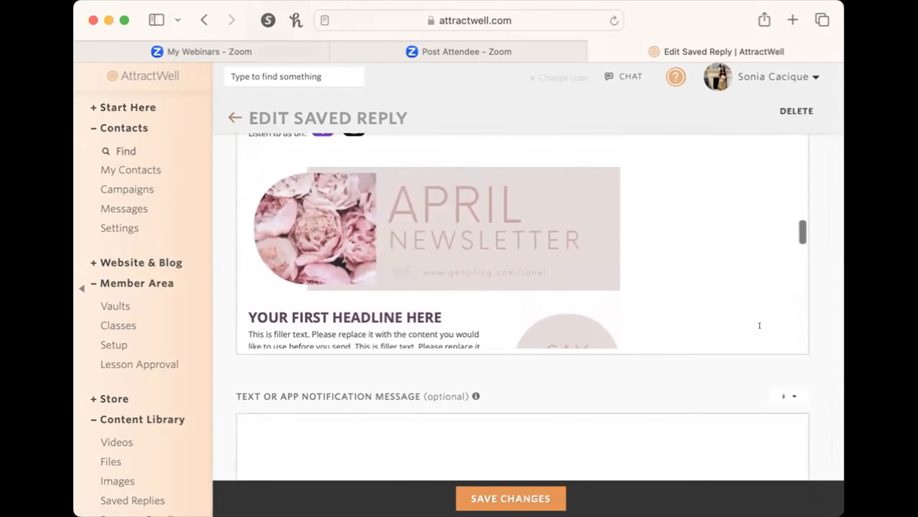
scroll(760, 325, up, 2)
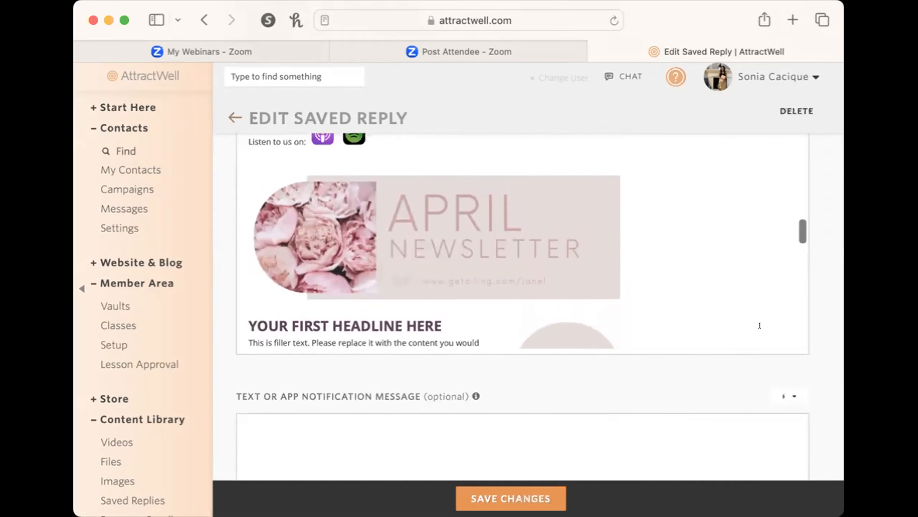
scroll(747, 326, down, 3)
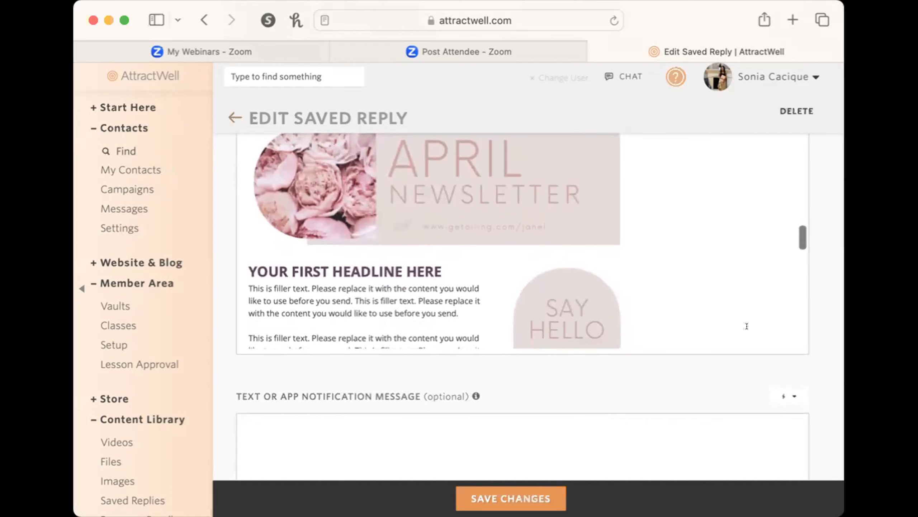
scroll(747, 326, up, 2)
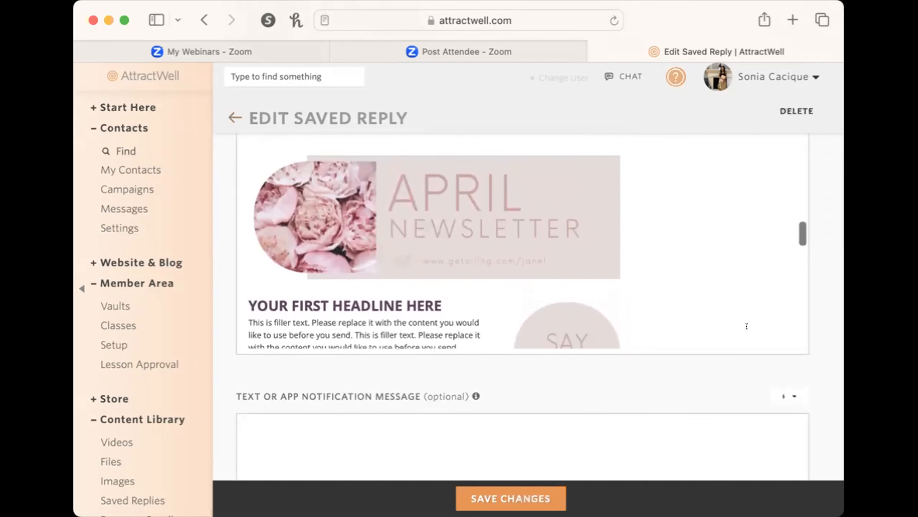
scroll(744, 319, up, 1)
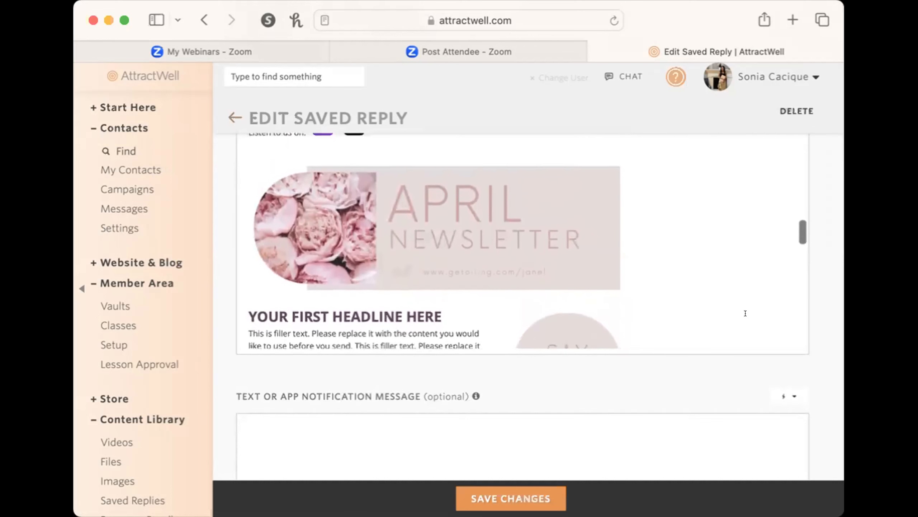
scroll(745, 313, down, 2)
scroll(746, 313, down, 5)
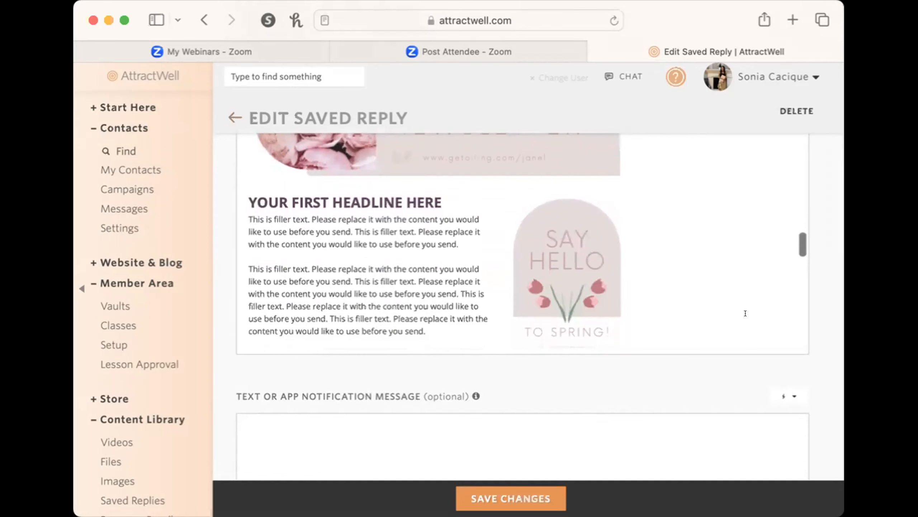
Replace the "Say Hello to Spring!" image in the first headline section with the "College & Career Ready" image from the image library.
click(558, 281)
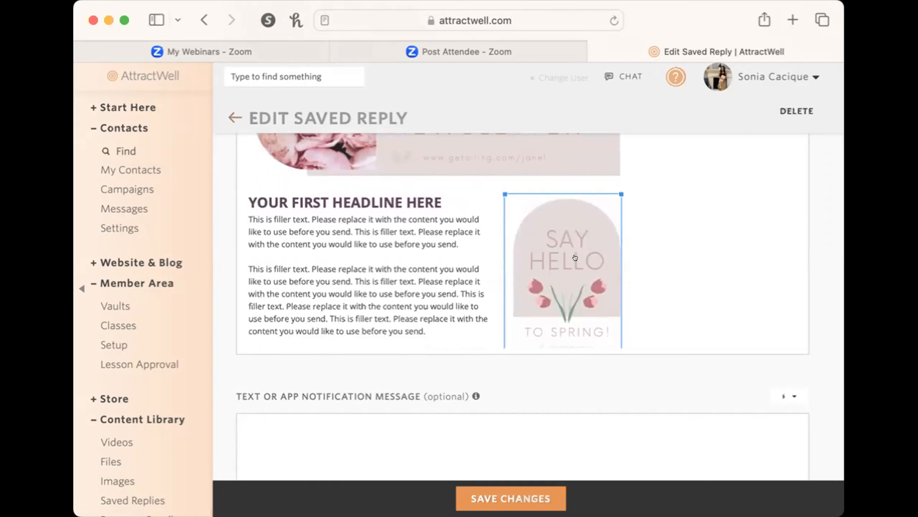
click(577, 266)
scroll(546, 299, down, 3)
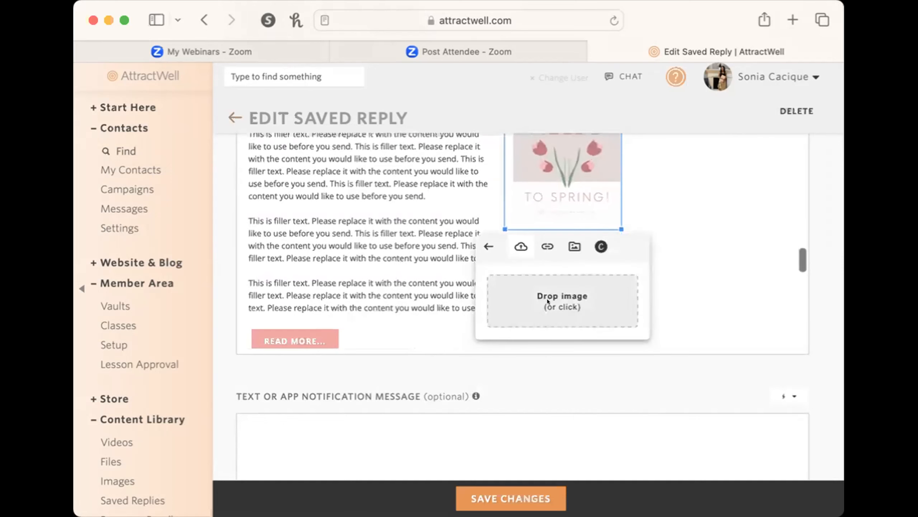
click(563, 244)
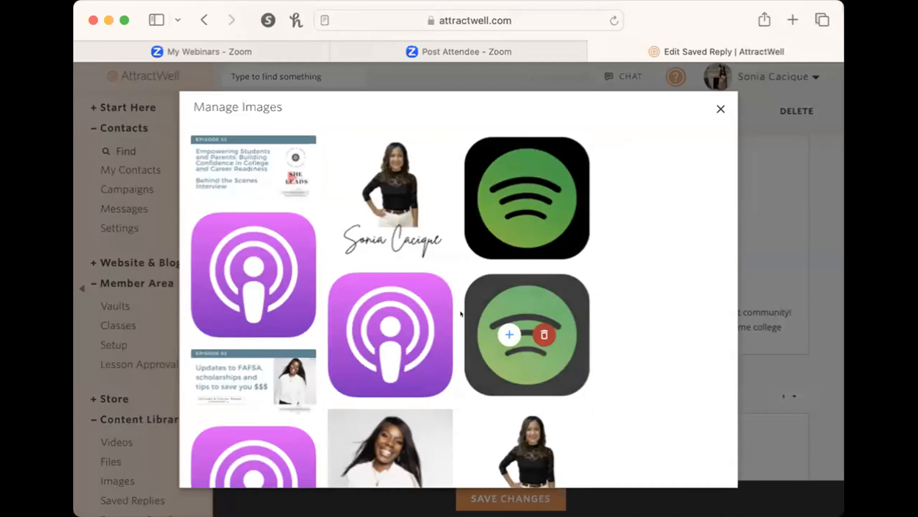
scroll(461, 310, down, 4)
scroll(460, 310, down, 5)
click(507, 302)
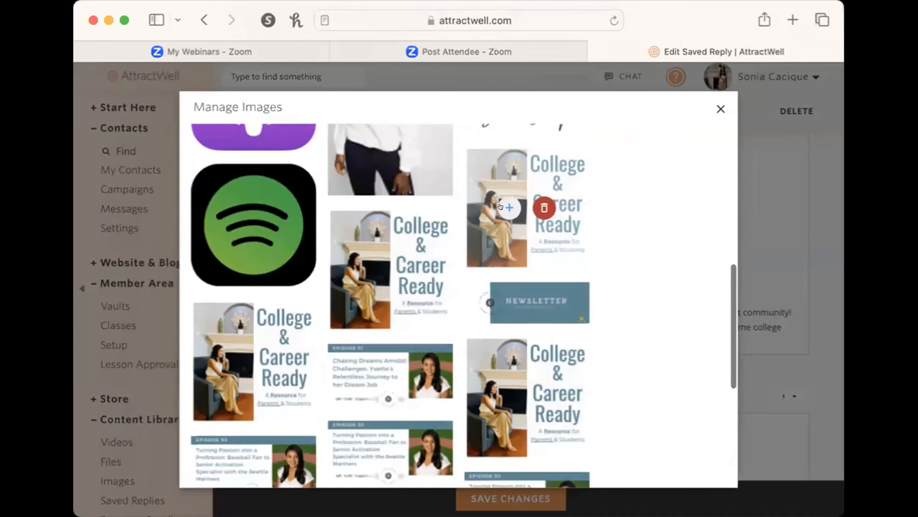
scroll(599, 301, down, 10)
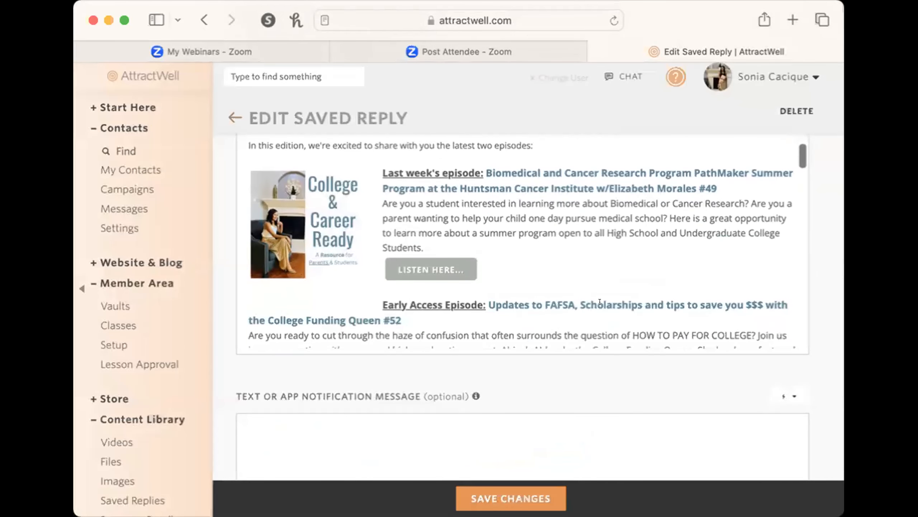
scroll(600, 302, down, 5)
scroll(600, 301, up, 6)
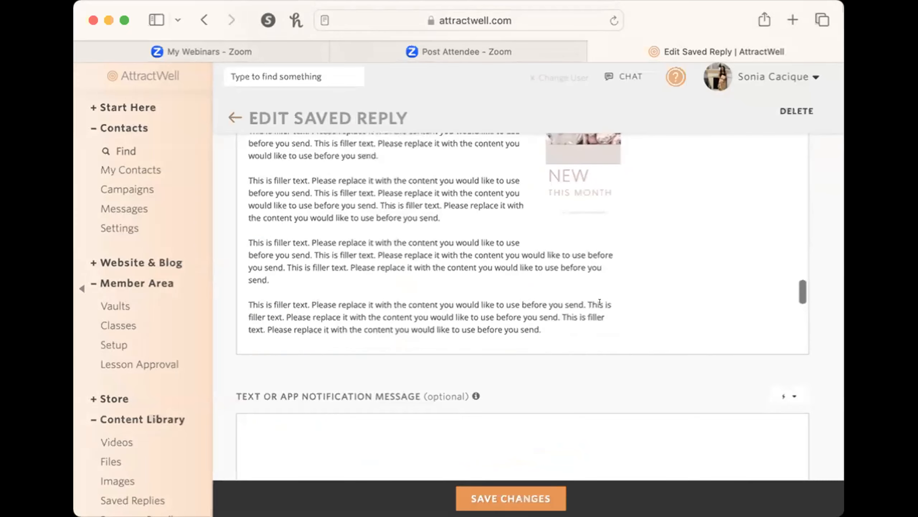
scroll(600, 301, up, 1)
click(349, 276)
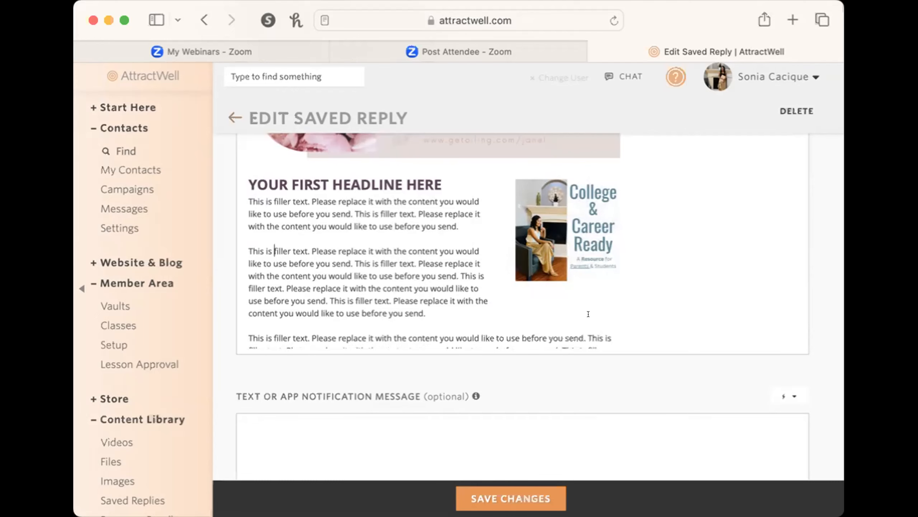
Check the saved replies and AttractWell templates that are available for inserting into the body.
scroll(579, 245, up, 15)
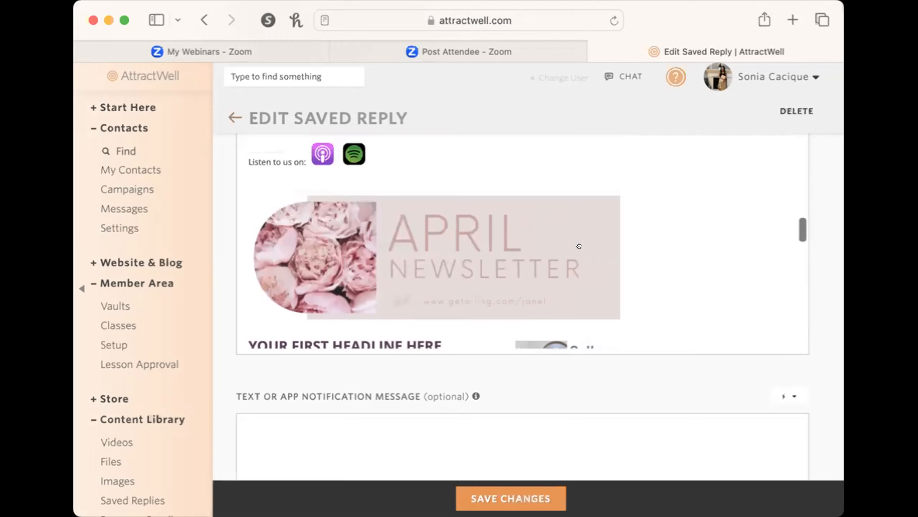
scroll(758, 206, up, 5)
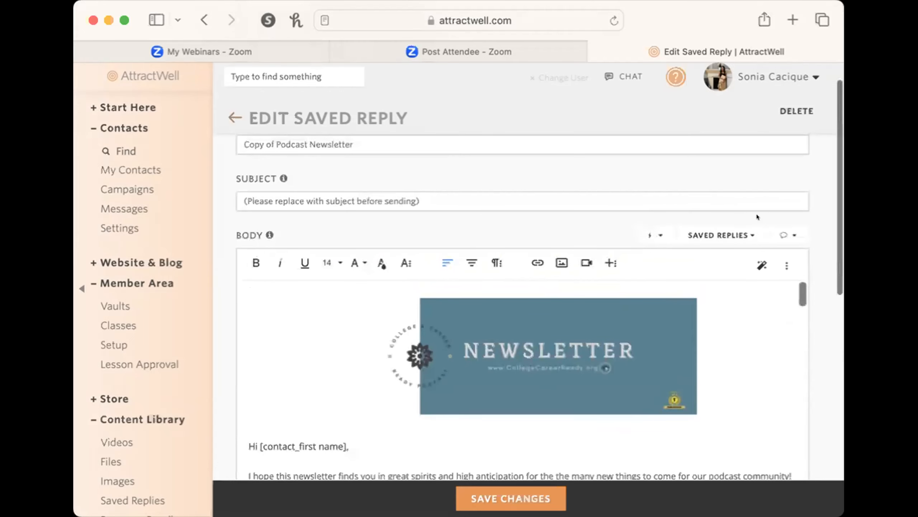
click(742, 233)
scroll(714, 408, down, 1)
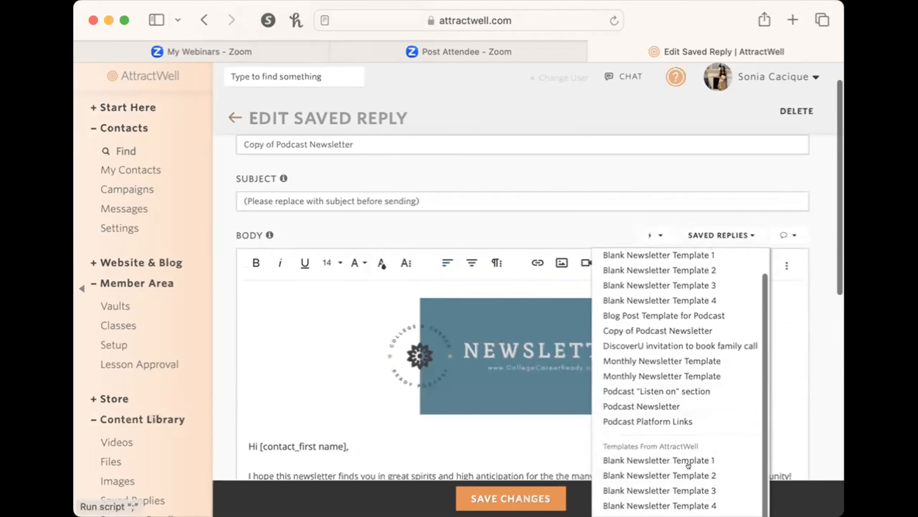
scroll(688, 466, down, 3)
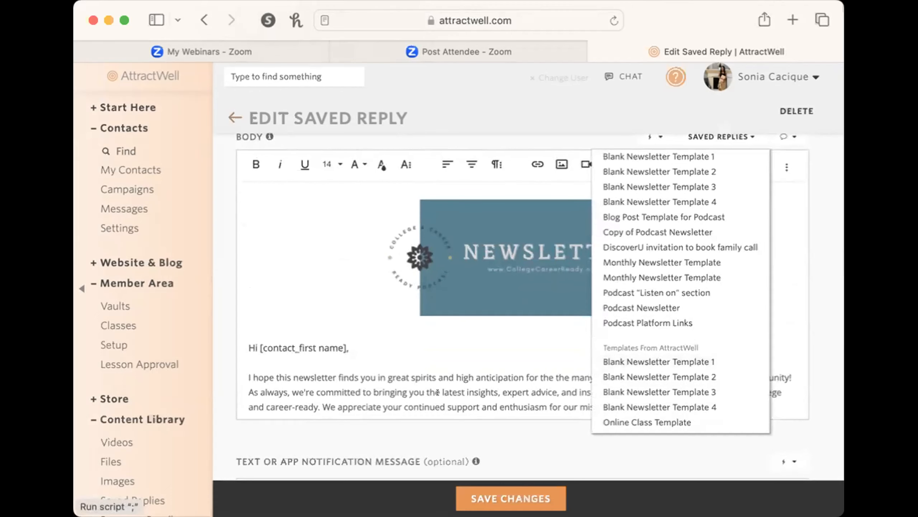
click(698, 363)
Copy the recipe section in the visual editor, from the "Recipe Name" heading through the instructions text.
scroll(437, 392, down, 10)
scroll(438, 391, up, 3)
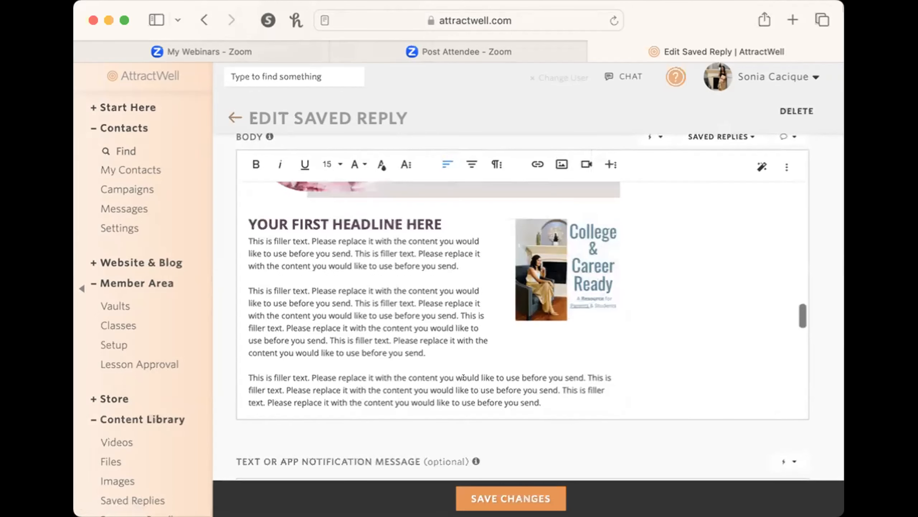
scroll(385, 255, down, 8)
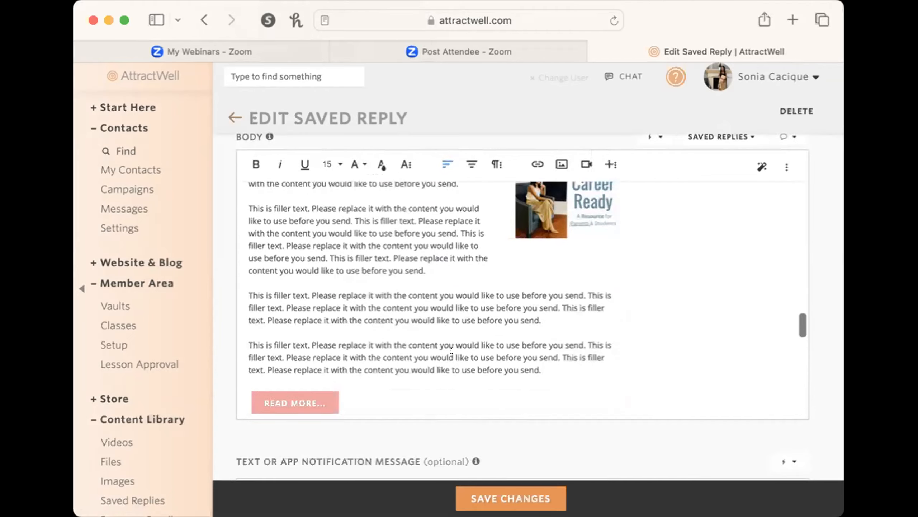
scroll(512, 280, down, 8)
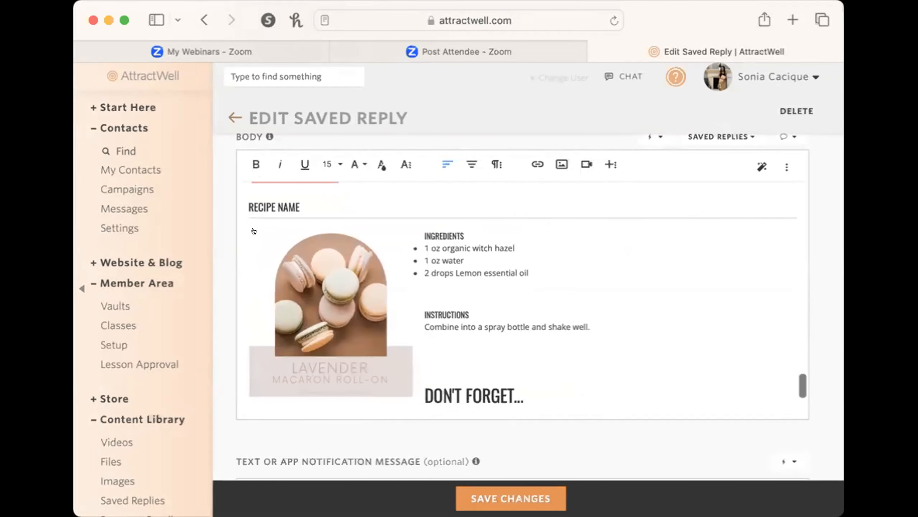
drag(249, 207, 659, 341)
key(super+c)
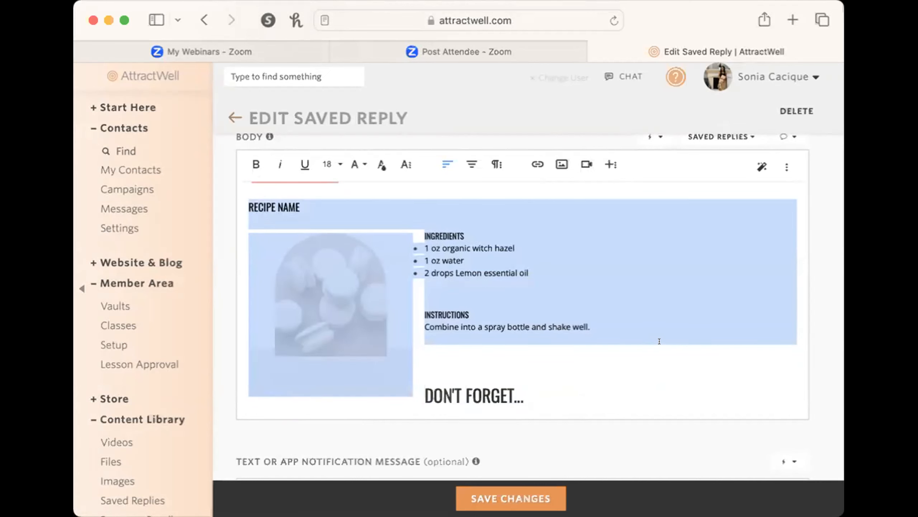
Try to paste the copied recipe section below the "latest two episodes:" line, and undo the paste.
scroll(659, 341, up, 20)
scroll(659, 341, up, 10)
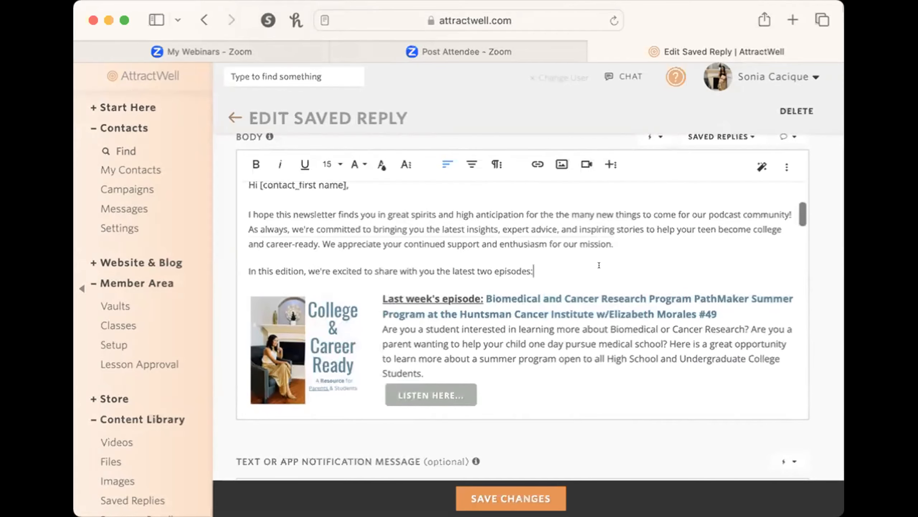
key(Return)
key(super+v)
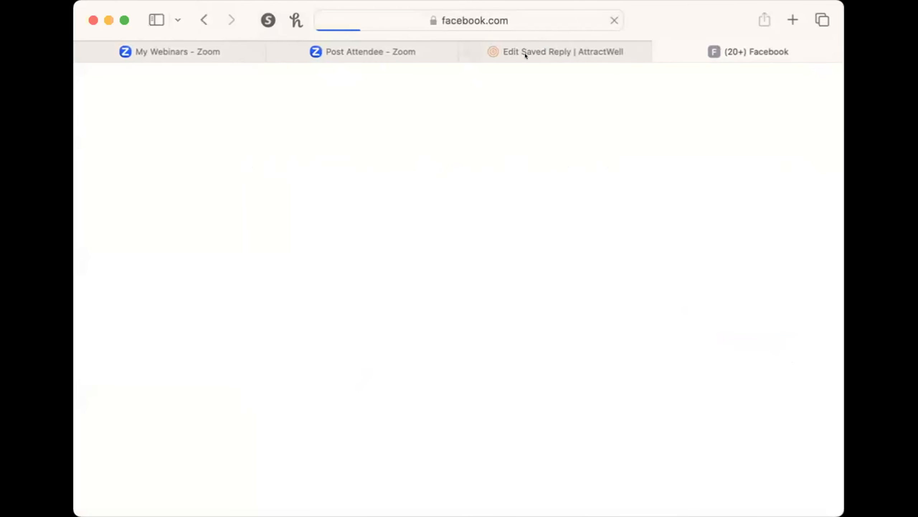
click(525, 53)
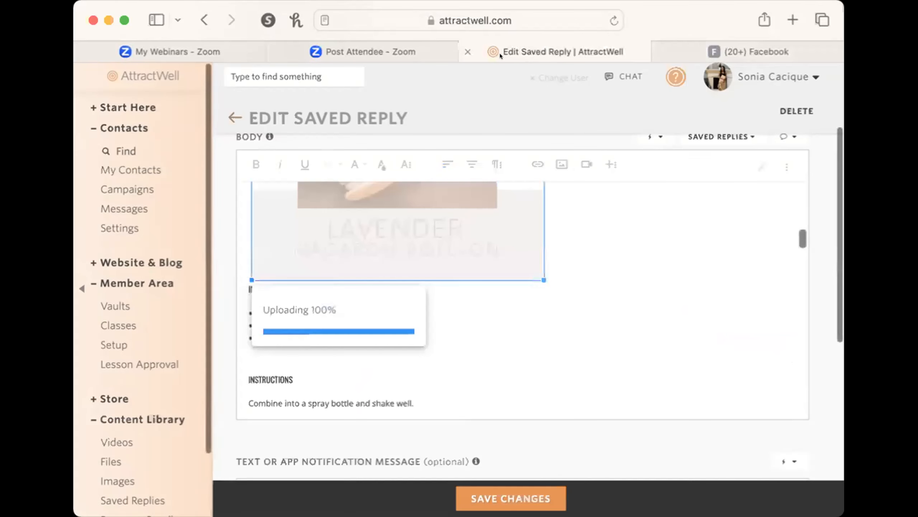
click(609, 290)
key(super+v)
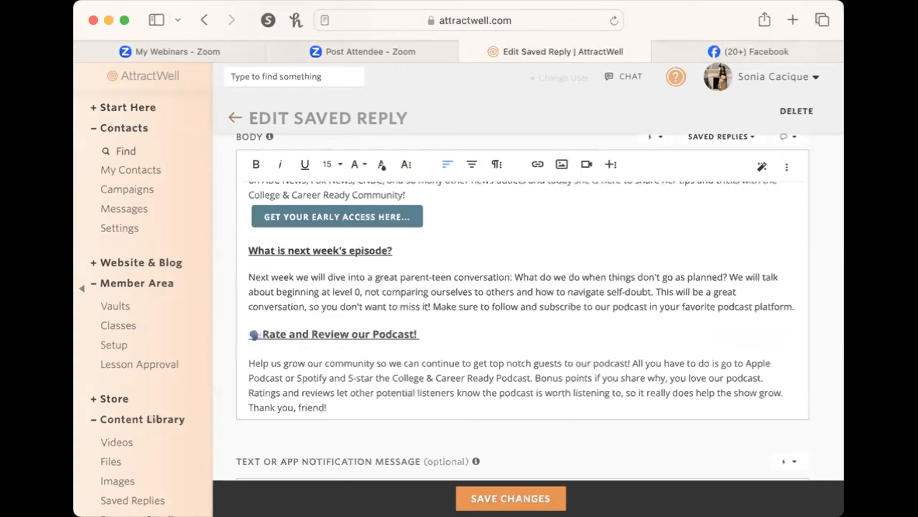
key(super+z)
Select the "Recipe Name" heading and show the body's HTML code.
scroll(239, 292, down, 5)
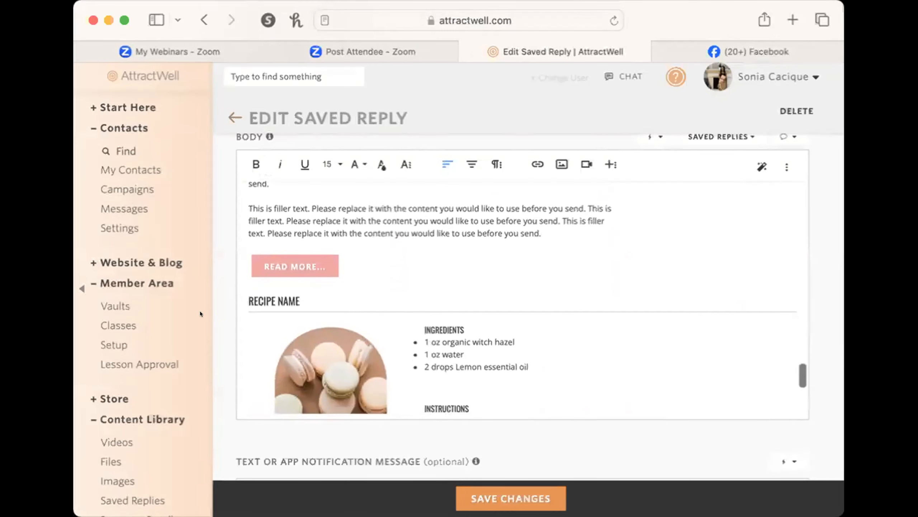
triple_click(239, 292)
click(786, 167)
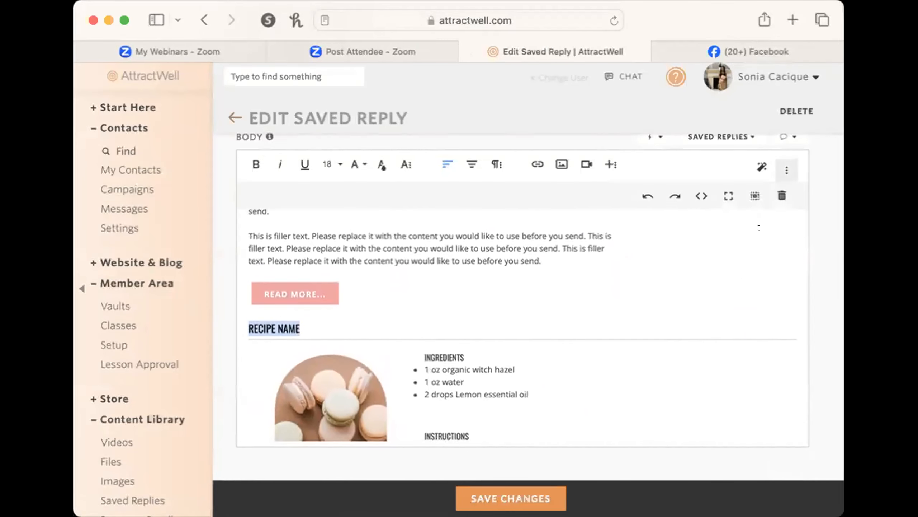
click(701, 196)
Find "recipe" in the code and copy the block from the "Recipe Name" heading to just before the "Don't forget..." heading.
scroll(561, 378, down, 10)
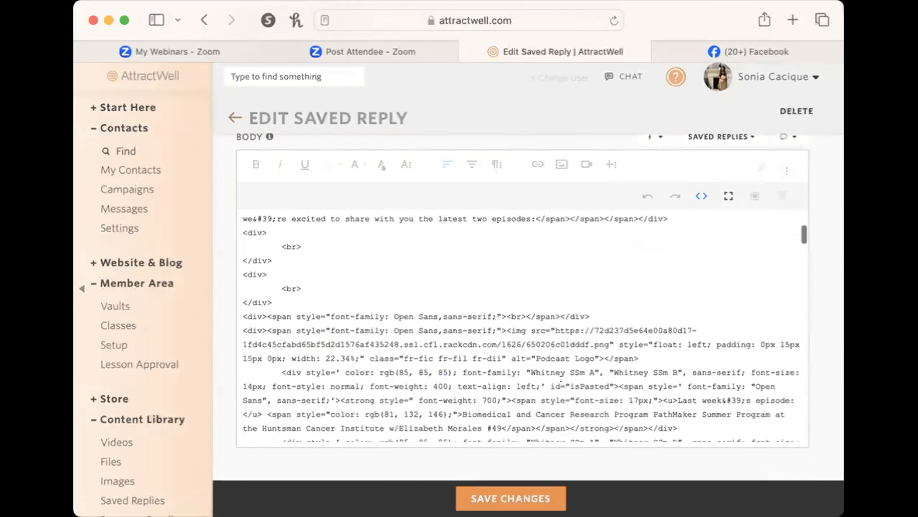
scroll(561, 379, down, 15)
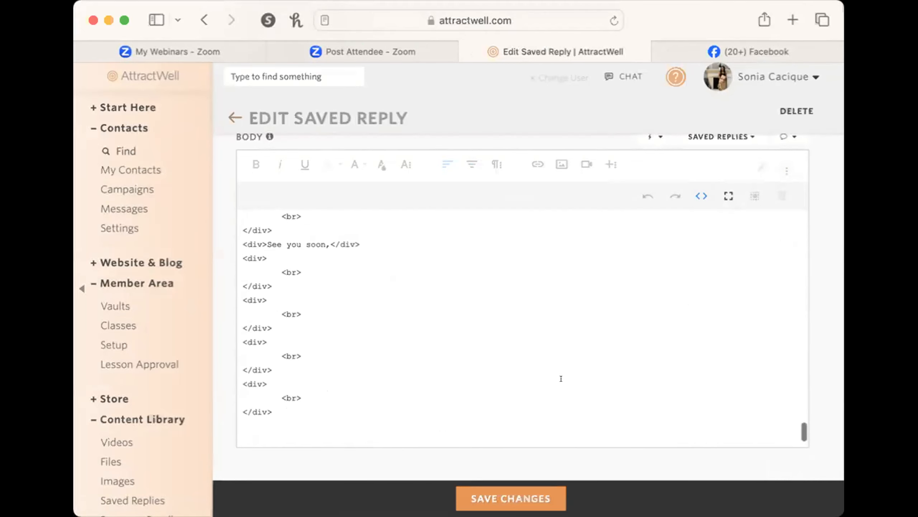
scroll(561, 379, up, 10)
key(super+f)
text(recipe)
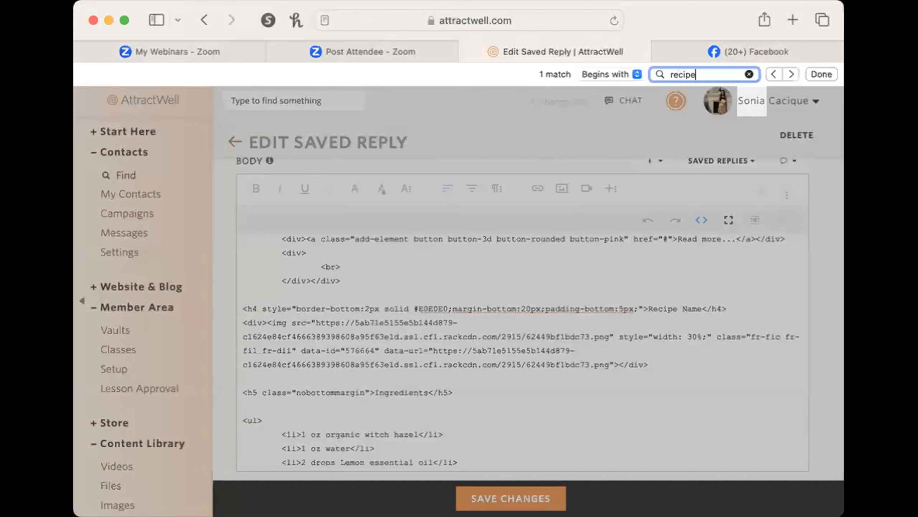
key(Return)
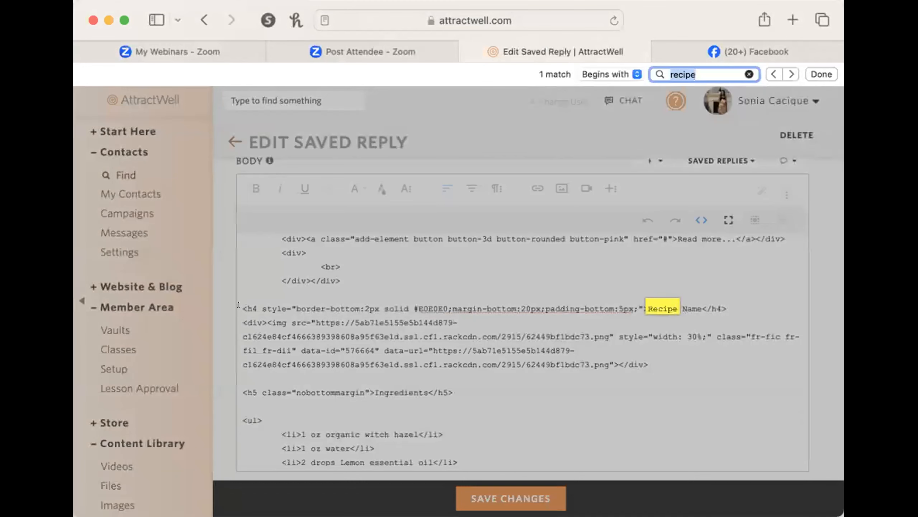
drag(243, 308, 487, 391)
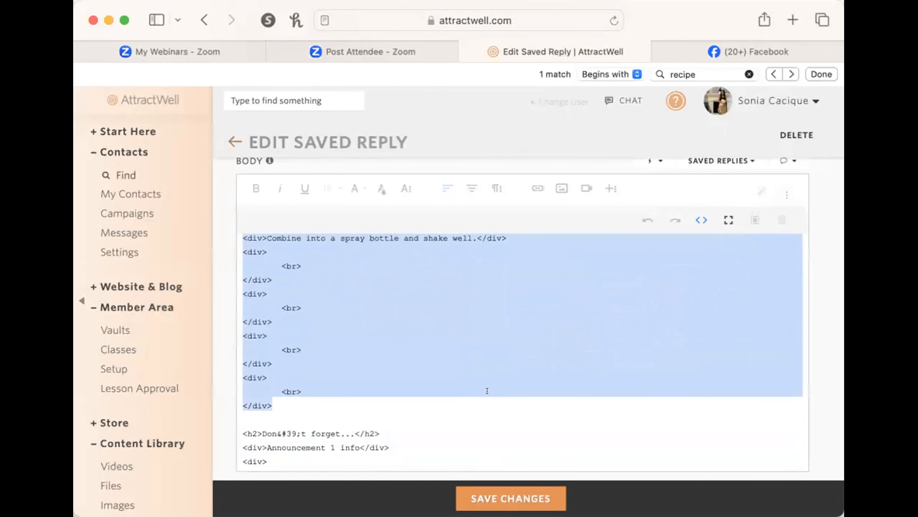
Try to paste the recipe code in the visual editor below the "latest two episodes:" line, and undo the paste.
click(701, 220)
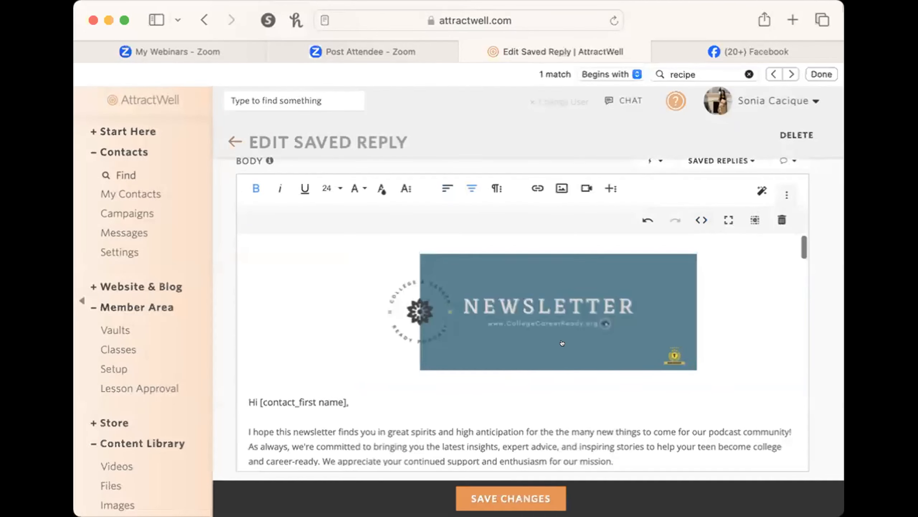
scroll(562, 342, down, 3)
scroll(562, 343, down, 3)
click(536, 256)
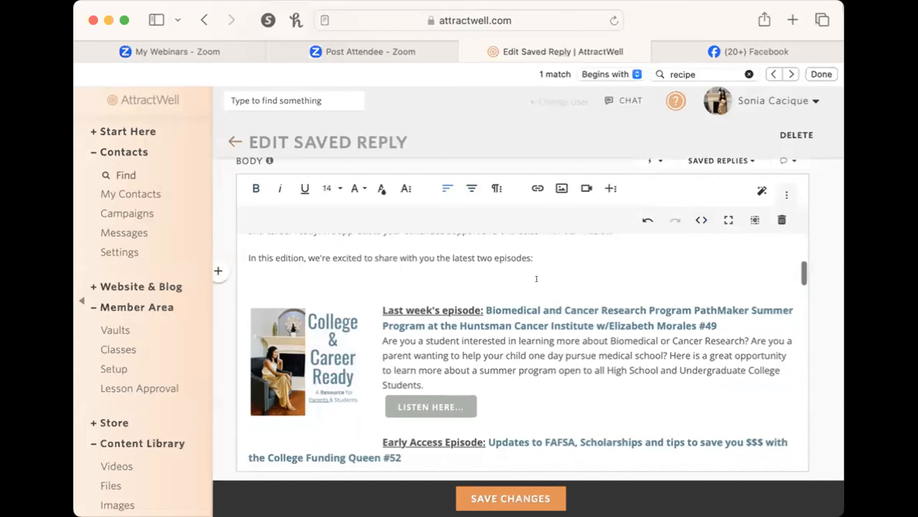
key(super+v)
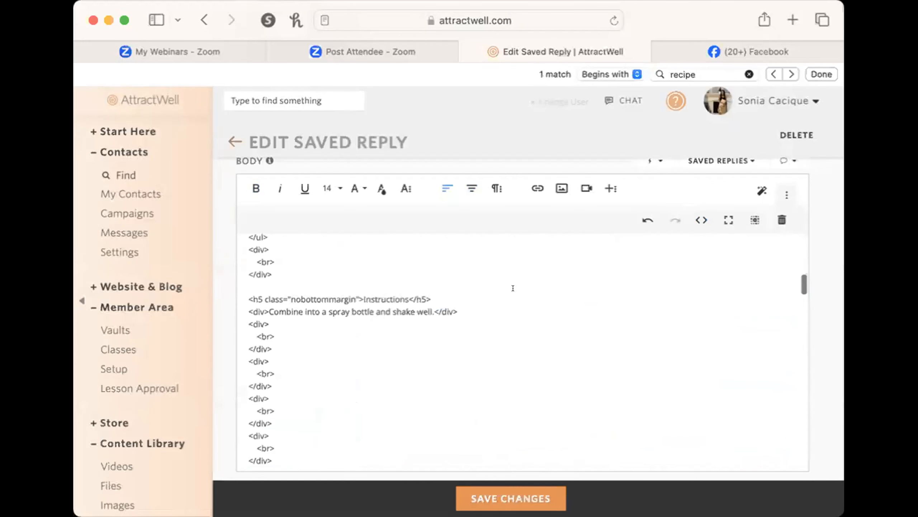
key(super+z)
scroll(499, 289, up, 10)
scroll(485, 291, down, 3)
scroll(484, 291, down, 4)
scroll(249, 291, up, 2)
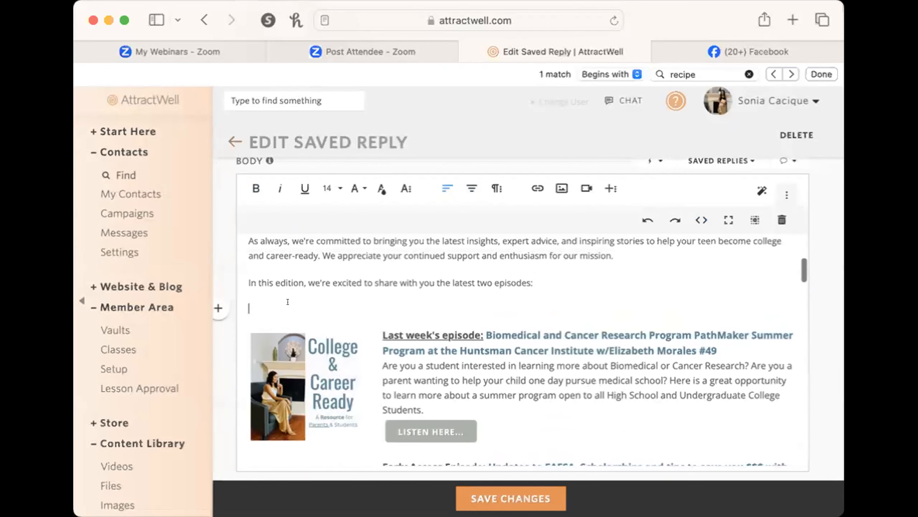
Find "in this edition" in the HTML code and paste the recipe code over the first line break below that sentence.
click(701, 219)
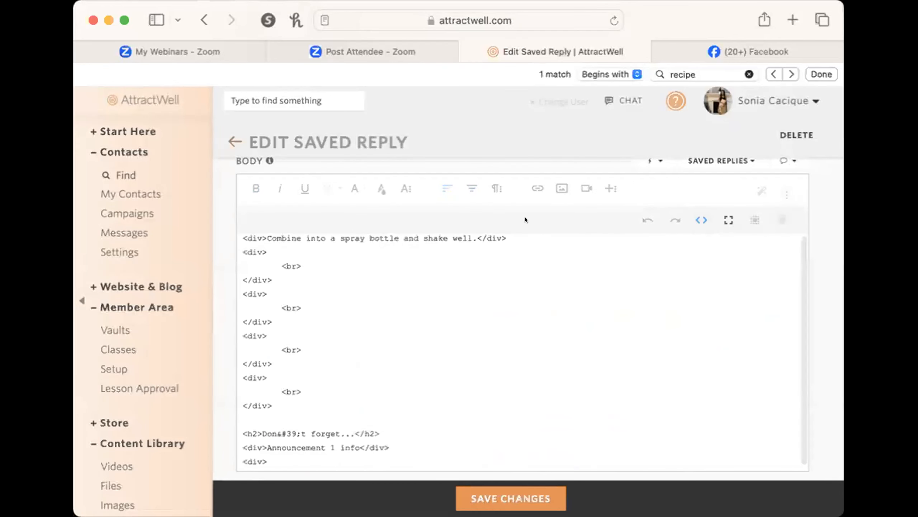
key(super+f)
text(in this )
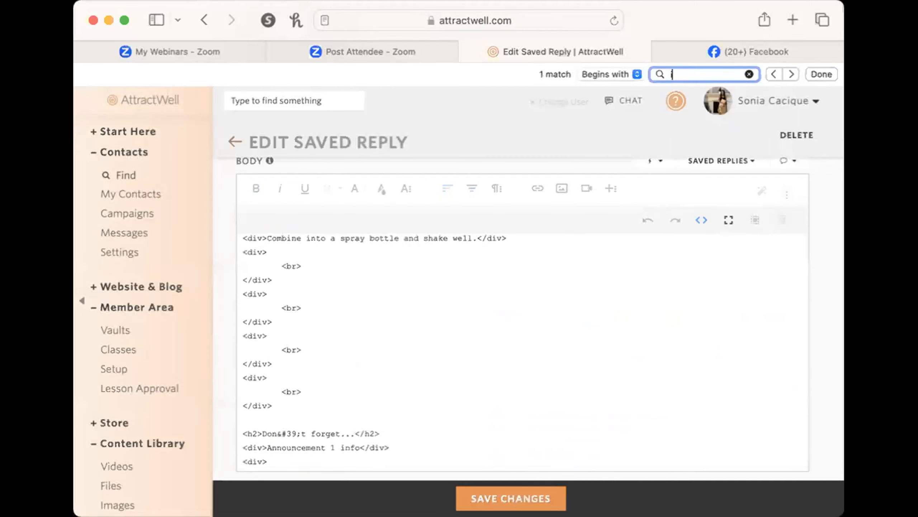
text(edition)
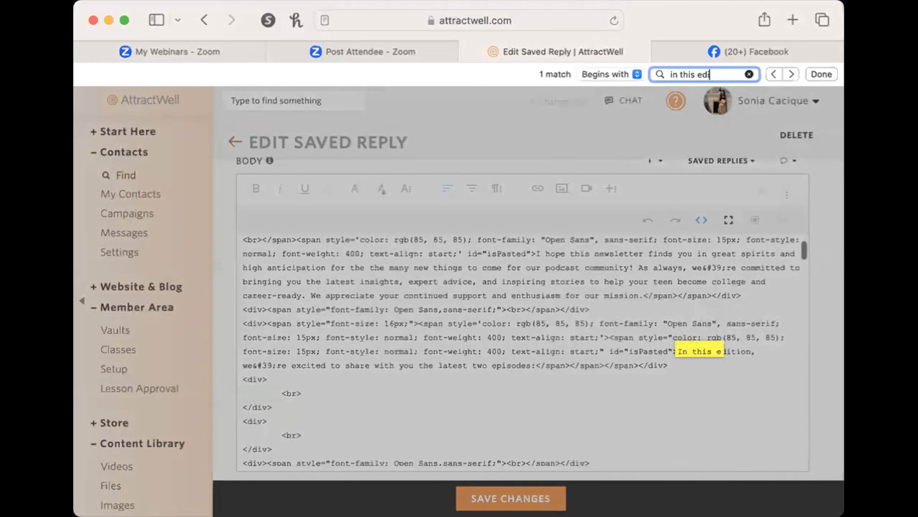
click(311, 388)
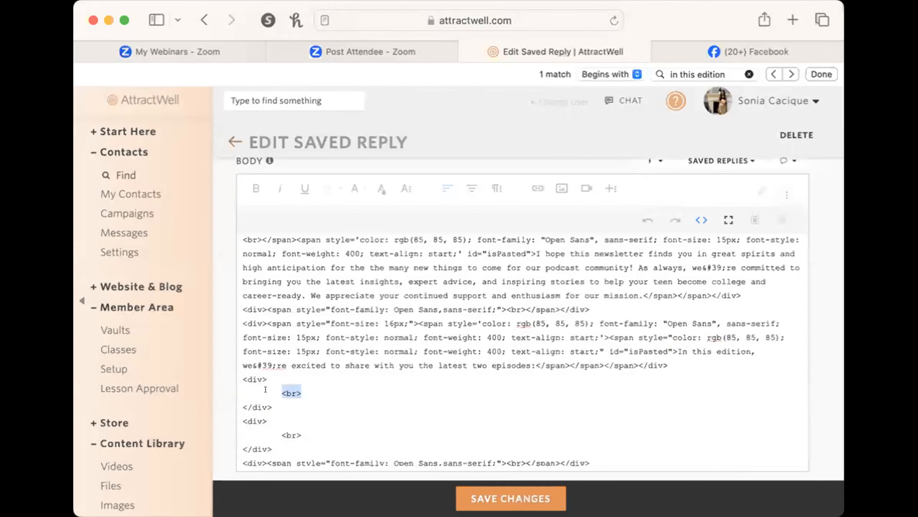
key(super+v)
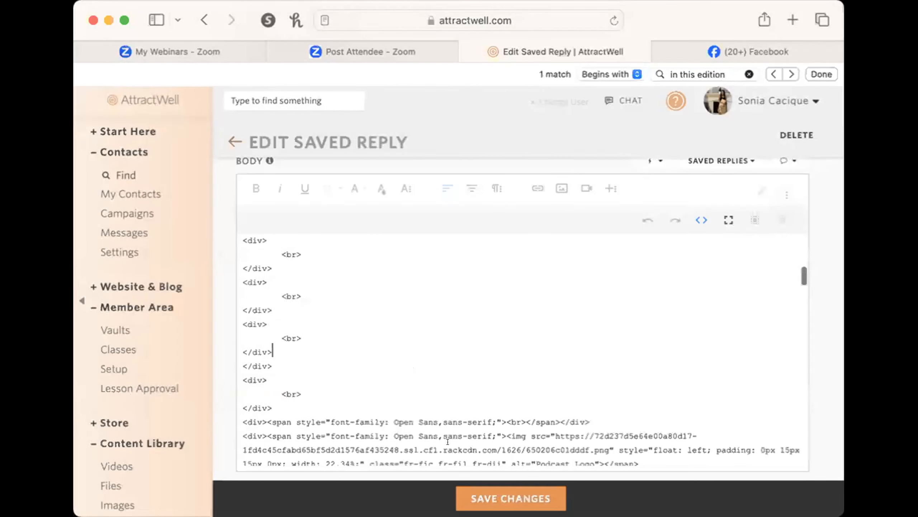
Return the body to the visual editor and add a blank line above the "Recipe Name" heading.
click(701, 220)
scroll(697, 354, down, 5)
scroll(698, 354, up, 2)
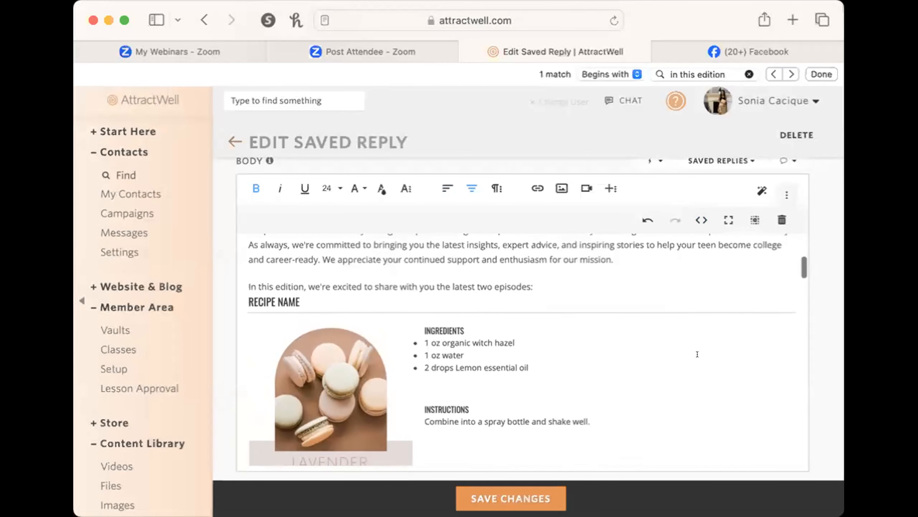
key(Return)
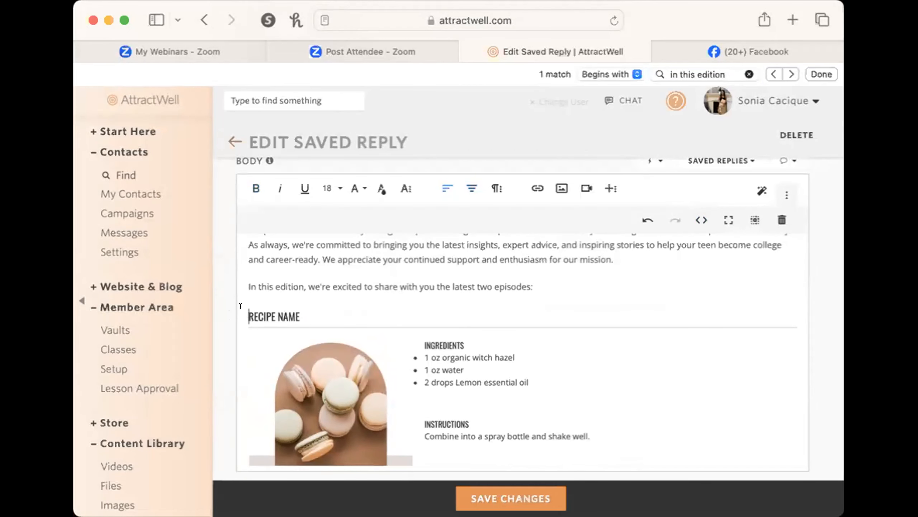
Copy the original "Last week's episode" text and use it to replace the recipe's ingredients and instructions text.
scroll(261, 317, down, 6)
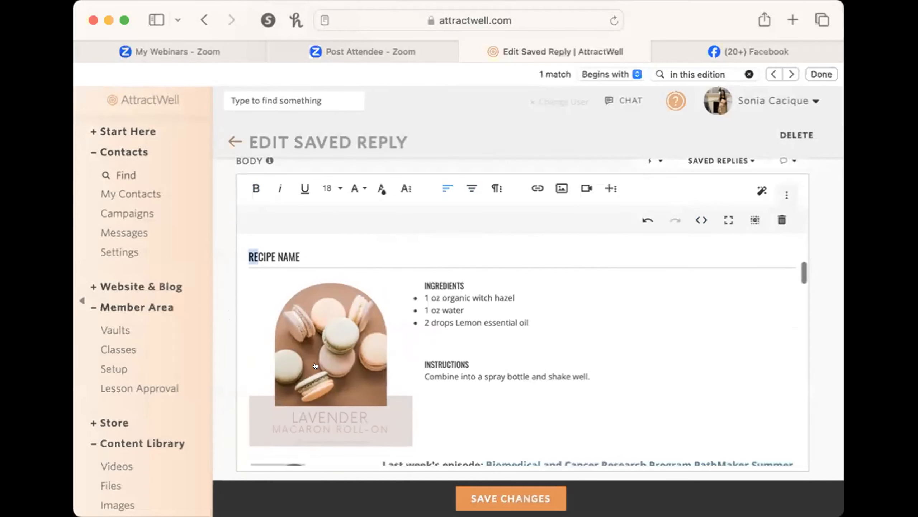
scroll(575, 339, down, 3)
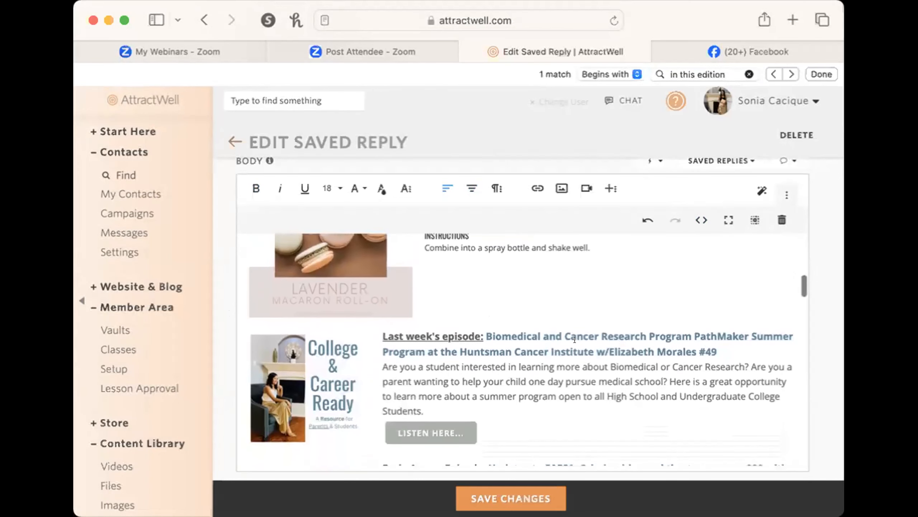
drag(473, 427, 375, 326)
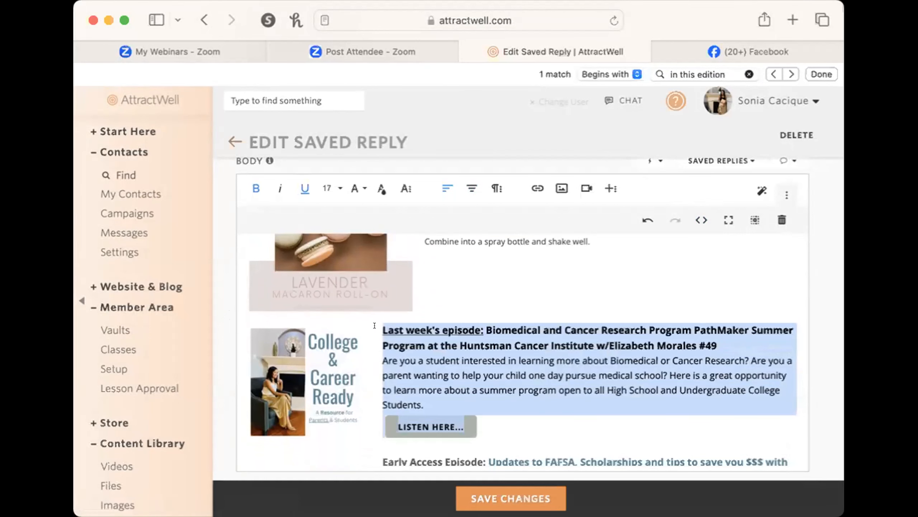
scroll(374, 326, up, 3)
drag(590, 357, 424, 264)
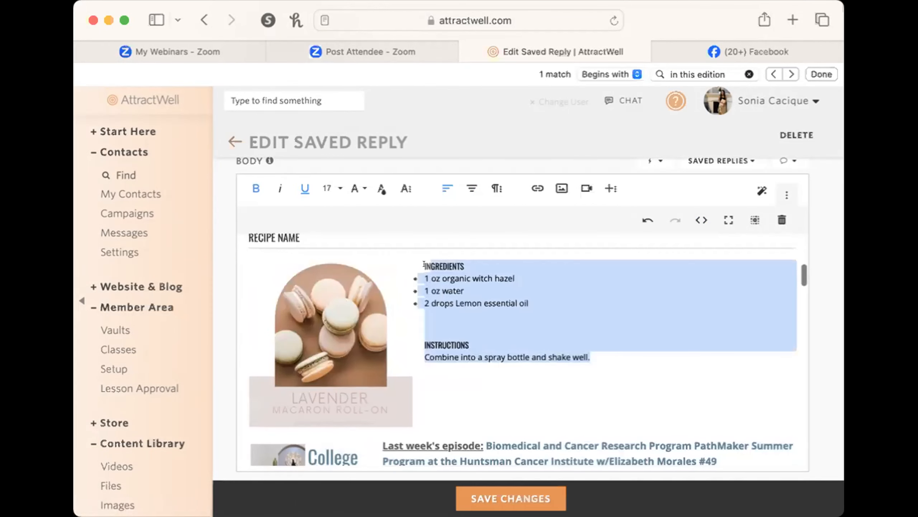
key(BackSpace)
key(BackSpace)
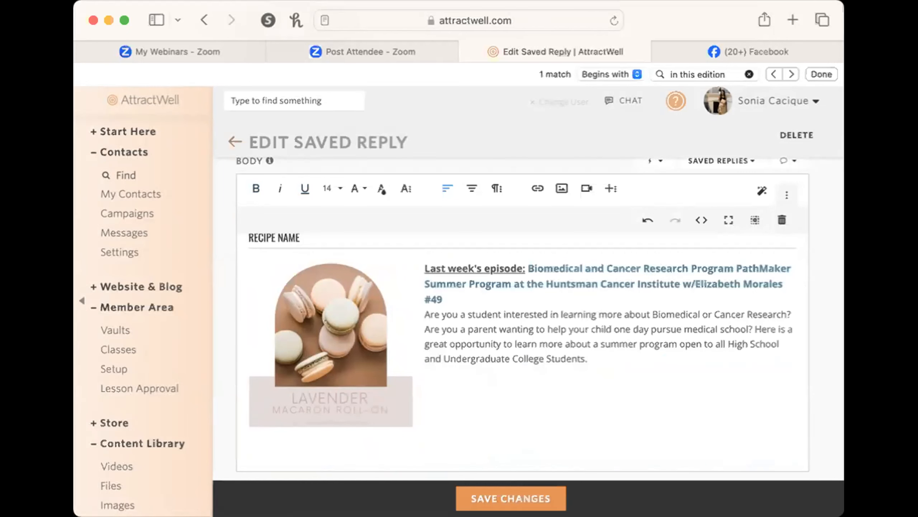
Replace the lavender macaron image with the "College & Career Ready" image from the image library.
click(326, 342)
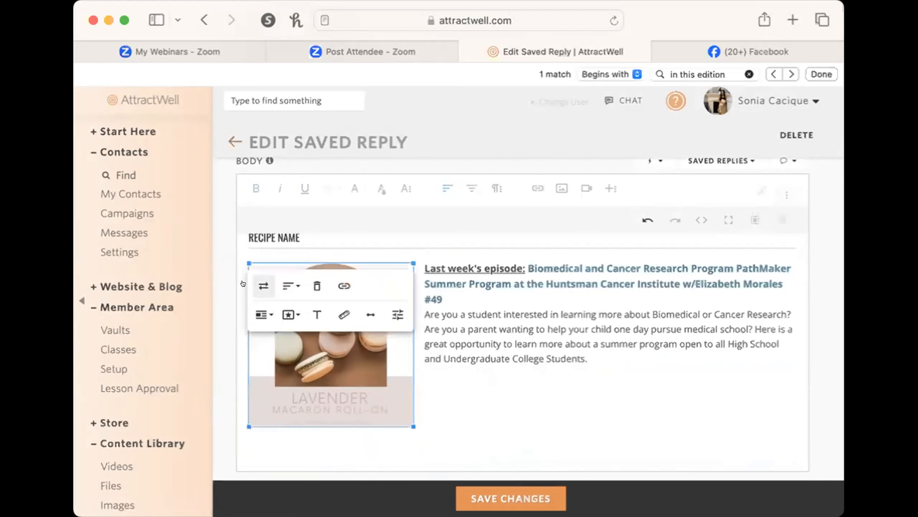
click(276, 293)
click(339, 312)
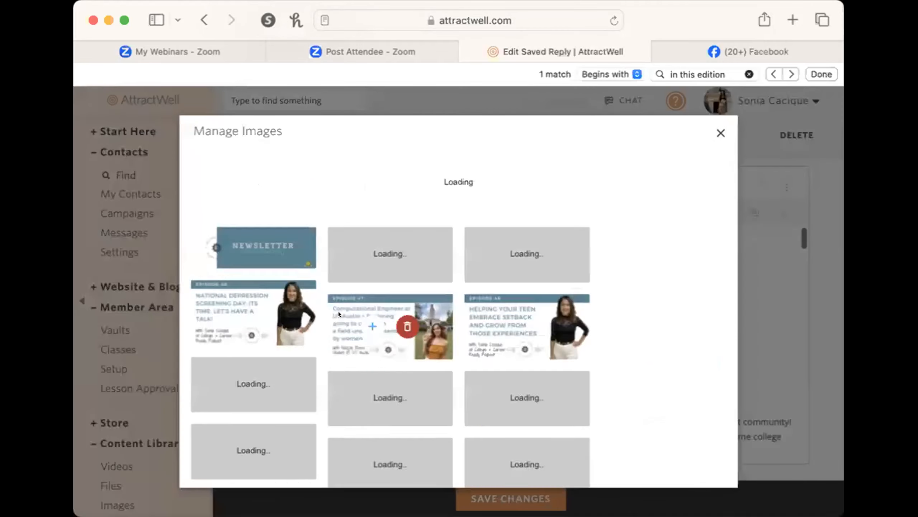
scroll(461, 375, down, 15)
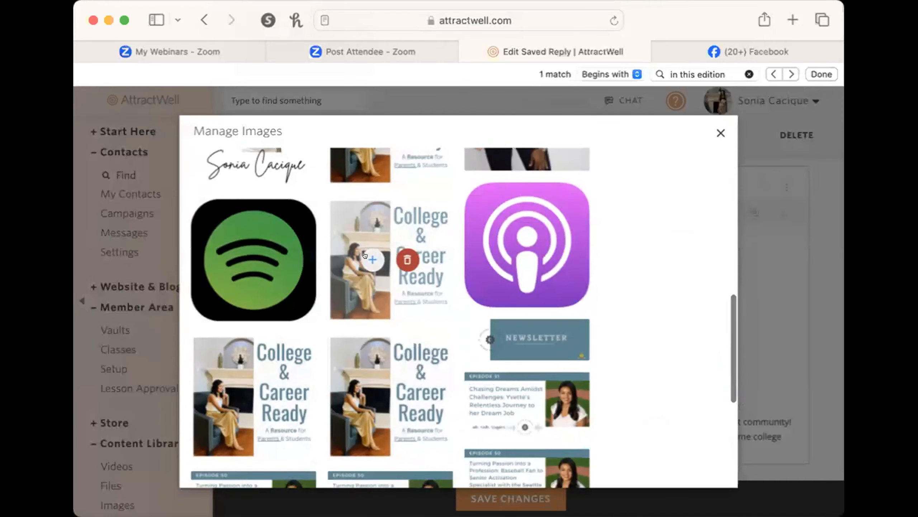
click(366, 256)
scroll(488, 400, down, 8)
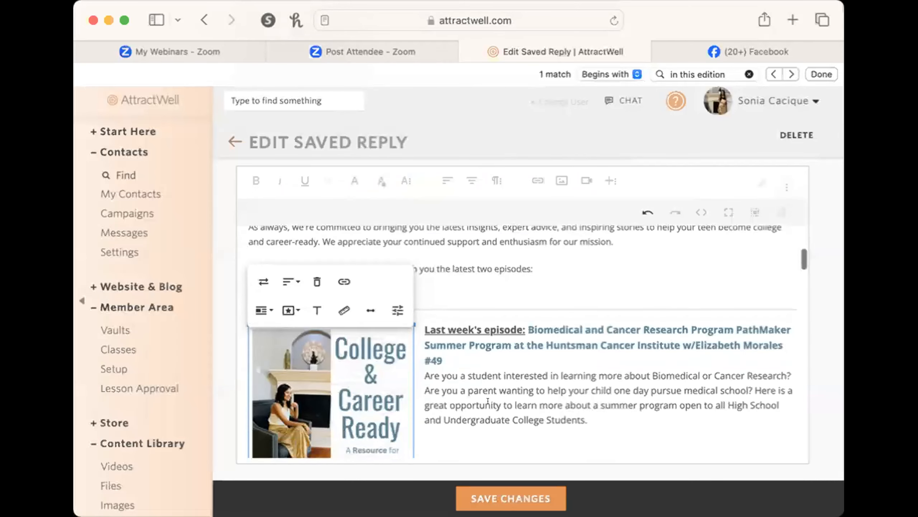
Copy the link from the "Listen here..." button in the original "Last week's episode" section.
click(513, 402)
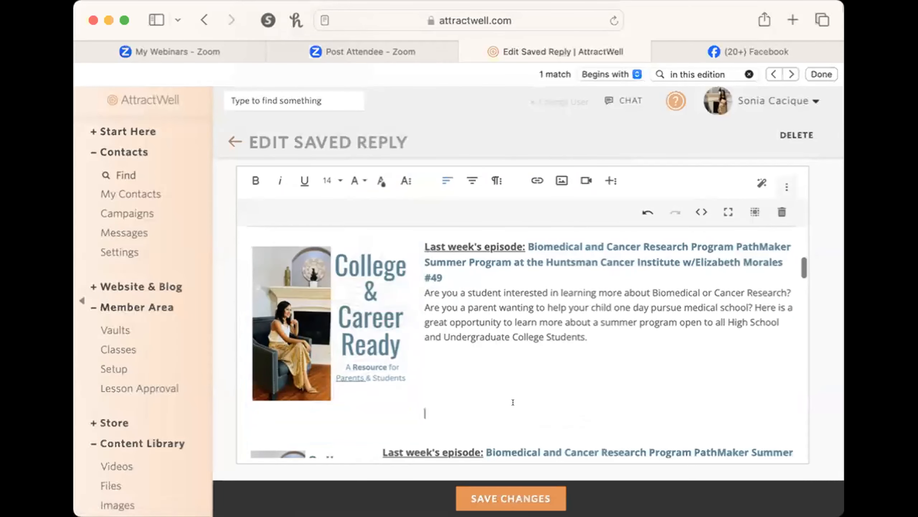
scroll(412, 399, down, 5)
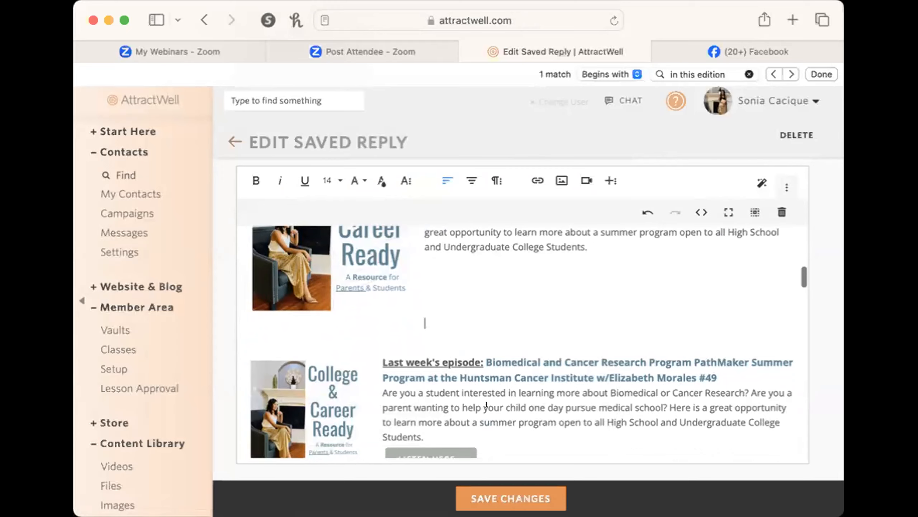
scroll(486, 404, up, 7)
scroll(487, 404, down, 5)
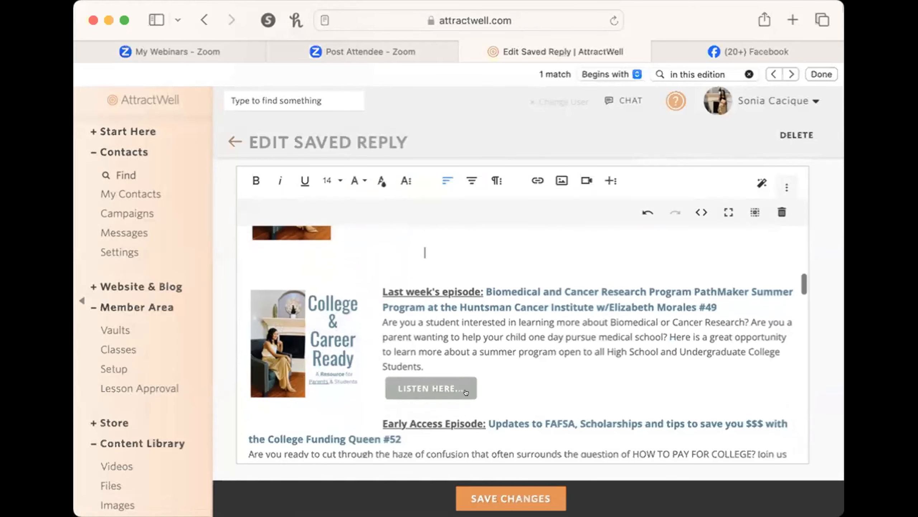
right_click(431, 381)
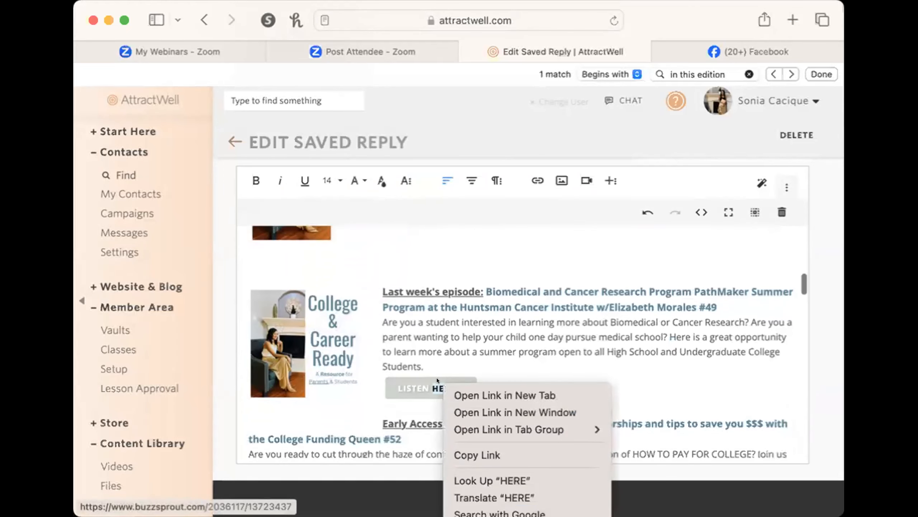
click(496, 451)
scroll(471, 304, up, 2)
scroll(472, 305, up, 1)
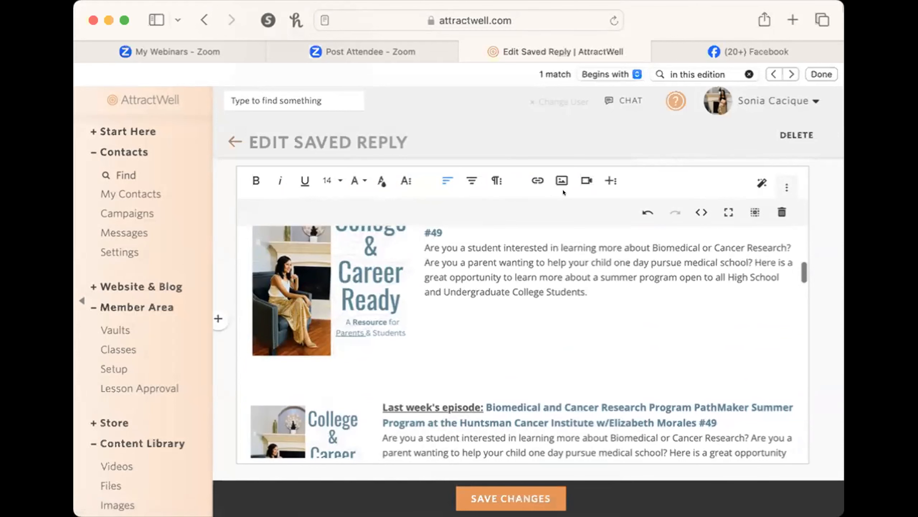
Insert a "Sonia White" style button below the episode description in the new section.
click(611, 180)
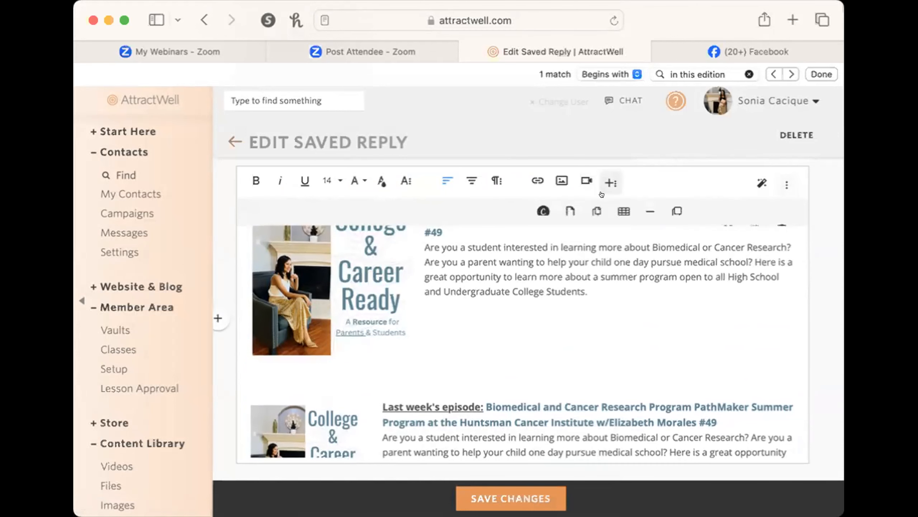
click(664, 207)
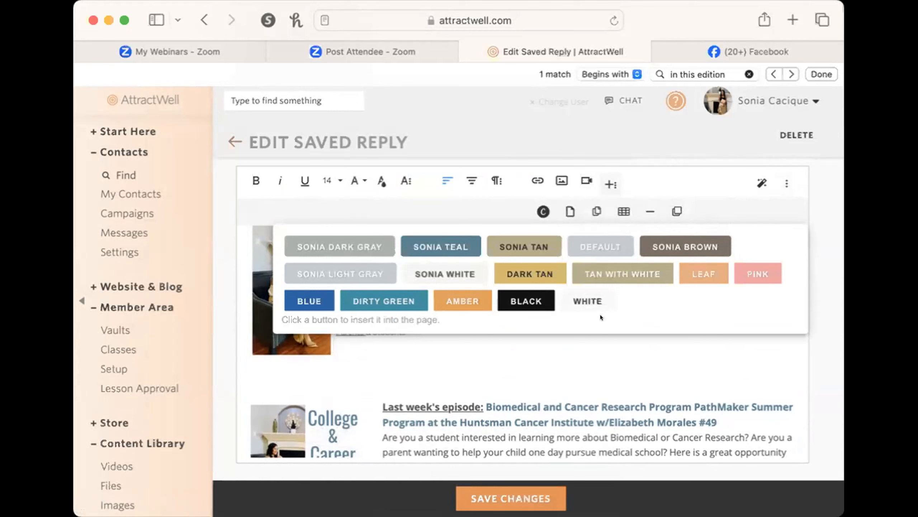
click(431, 268)
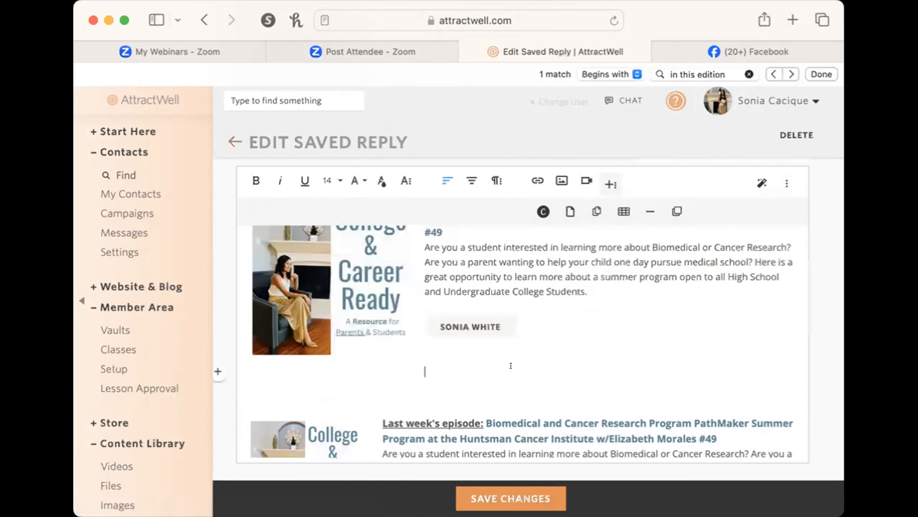
Set the new button's URL to the copied Buzzsprout episode link and apply it.
click(484, 359)
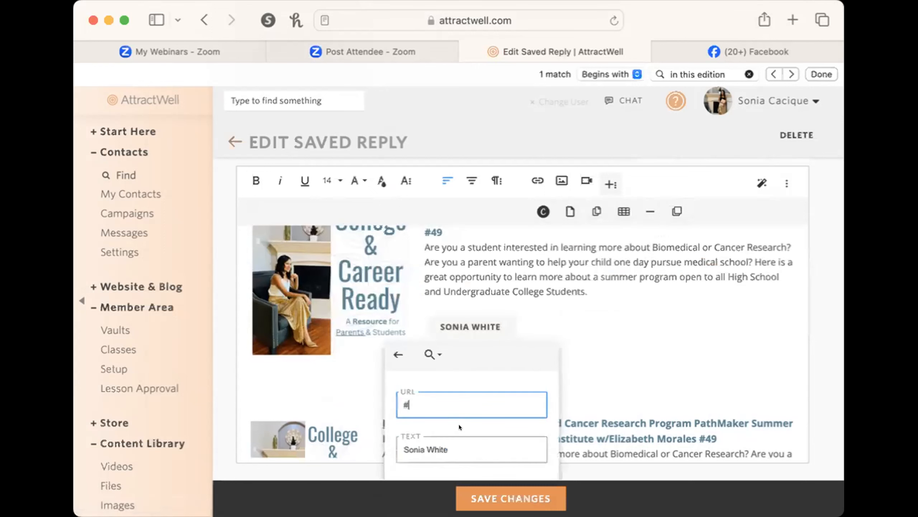
key(super+v)
scroll(474, 415, down, 5)
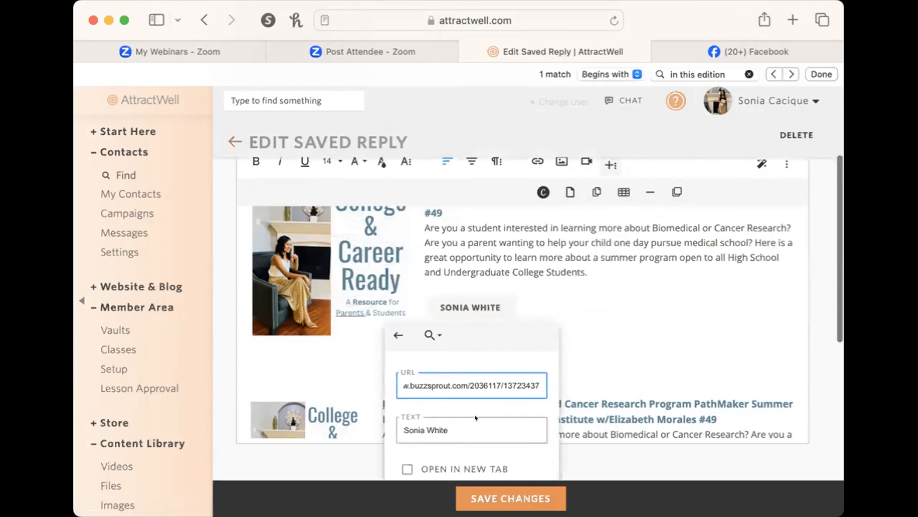
click(526, 403)
click(596, 254)
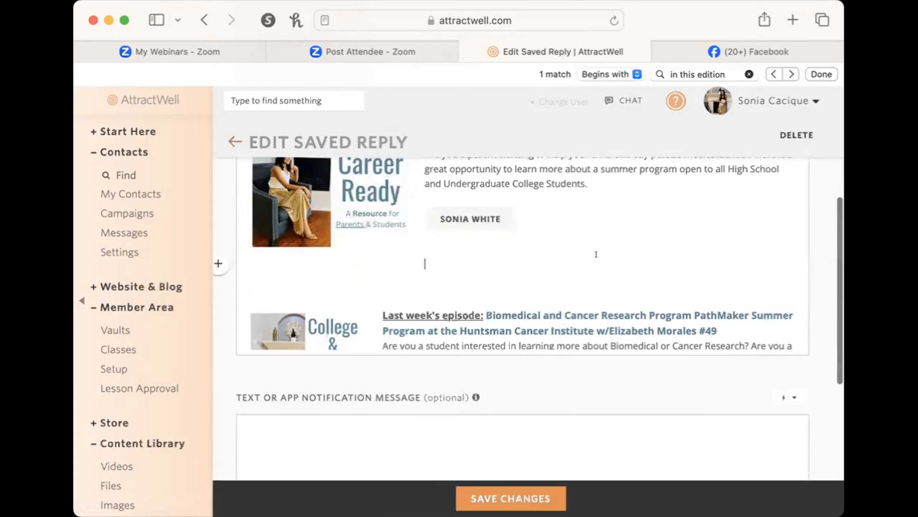
scroll(595, 255, up, 3)
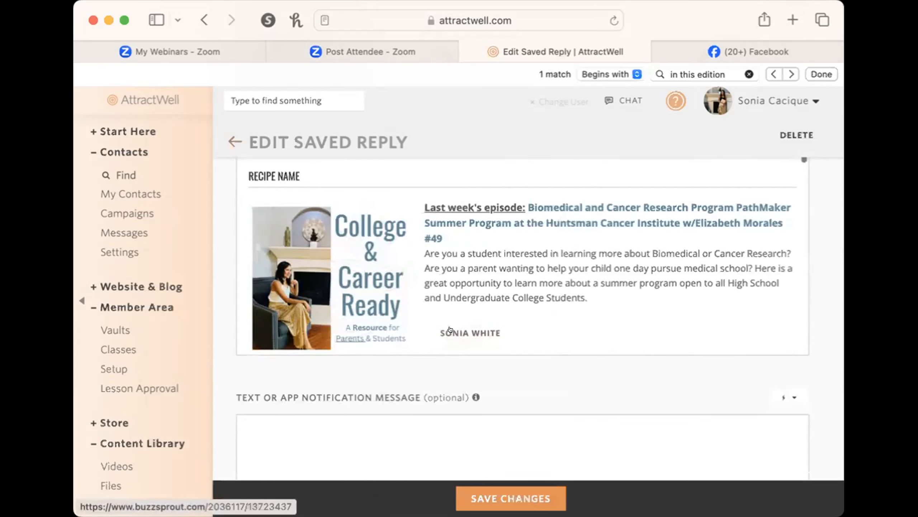
scroll(278, 283, down, 1)
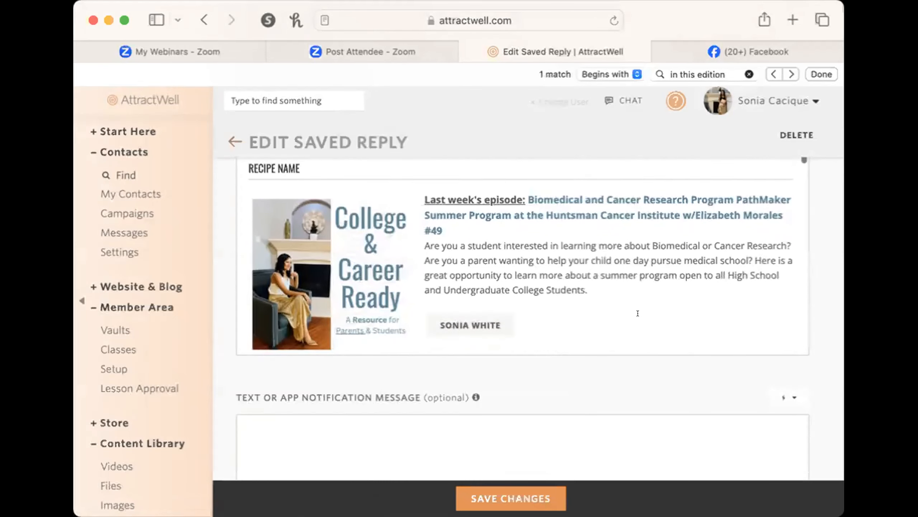
click(278, 283)
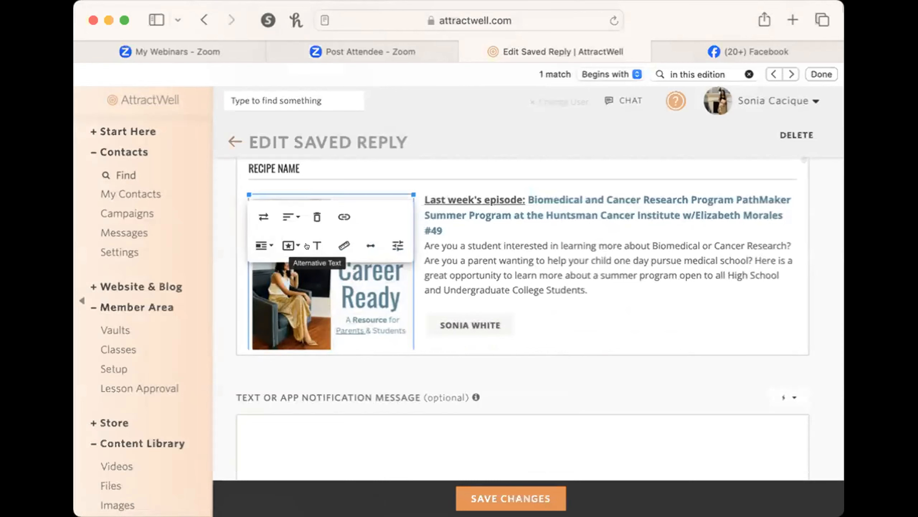
click(562, 301)
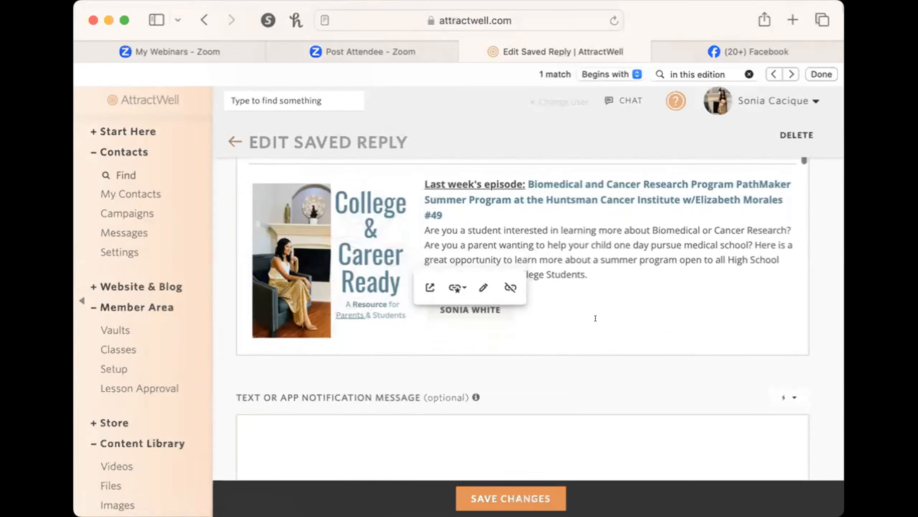
Delete the "Recipe Name" heading above the new episode section.
scroll(356, 195, up, 5)
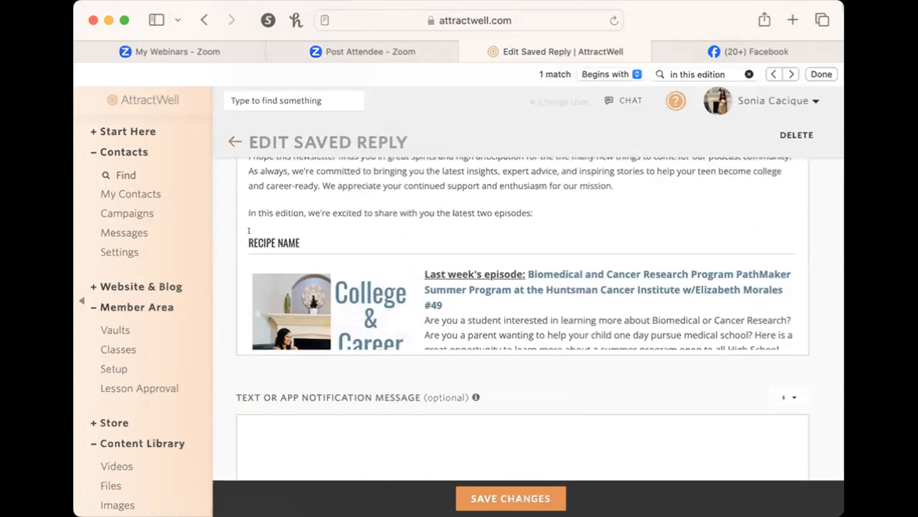
drag(249, 230, 324, 231)
key(BackSpace)
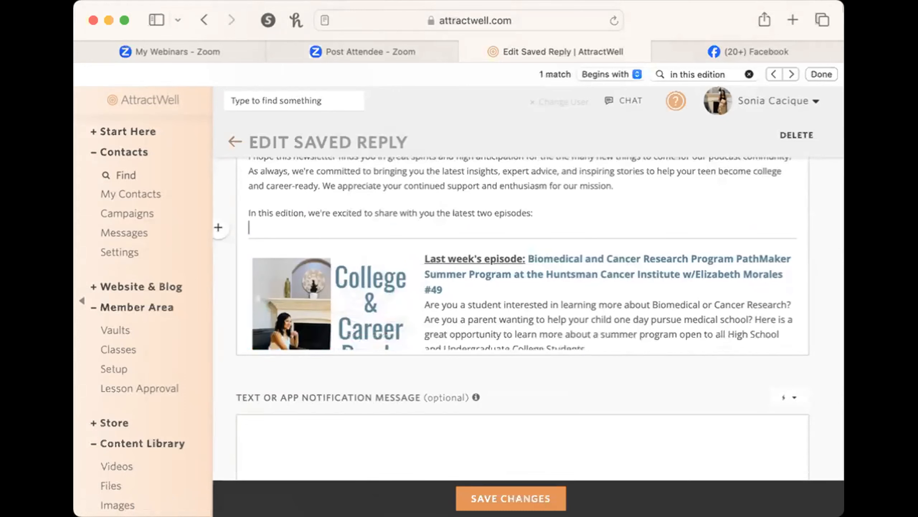
Compare the layout of the new episode section with the original "Last week's episode" section below it.
scroll(542, 311, down, 10)
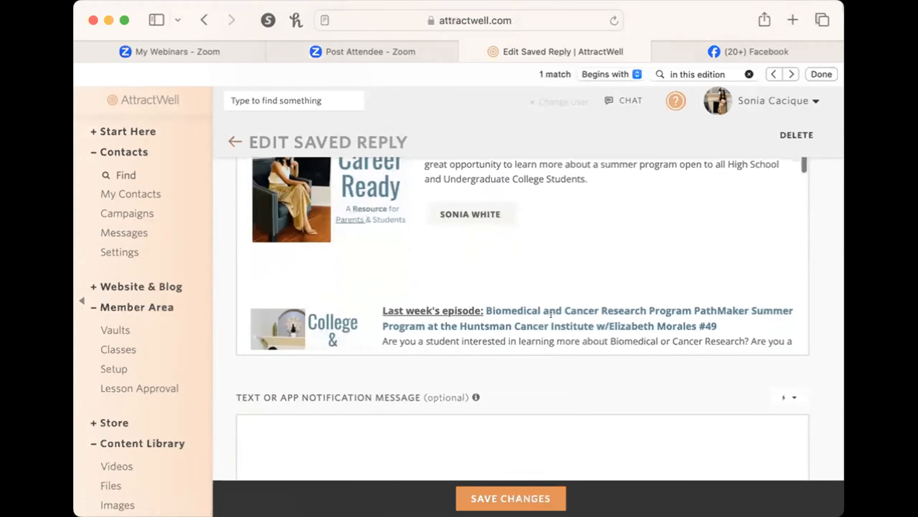
scroll(470, 305, up, 6)
scroll(425, 216, up, 3)
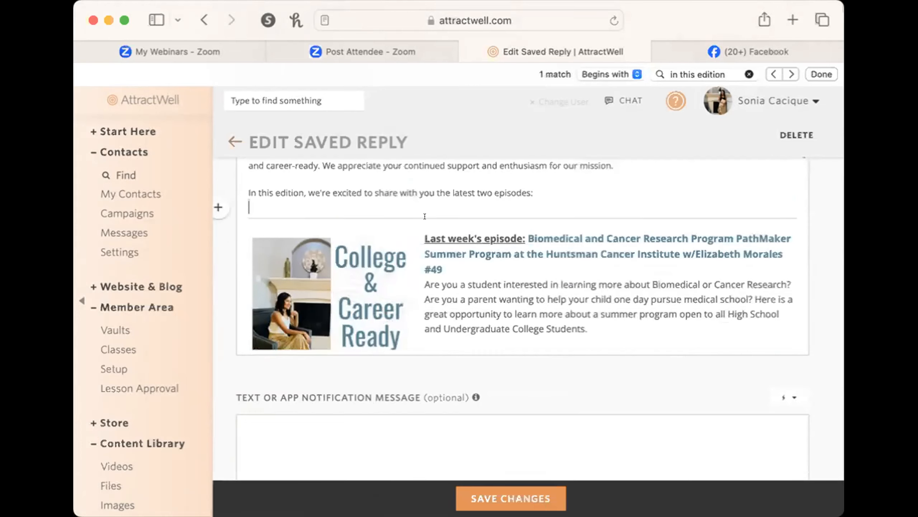
scroll(474, 263, down, 5)
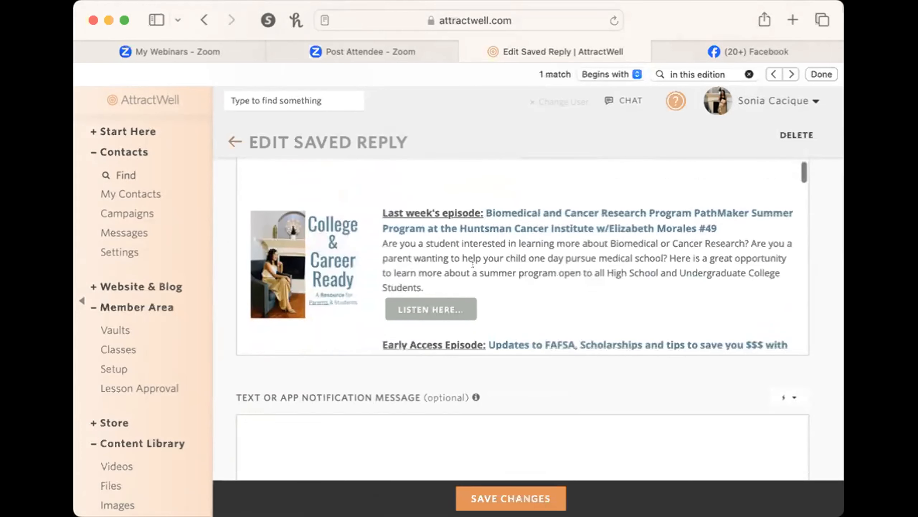
scroll(470, 271, up, 8)
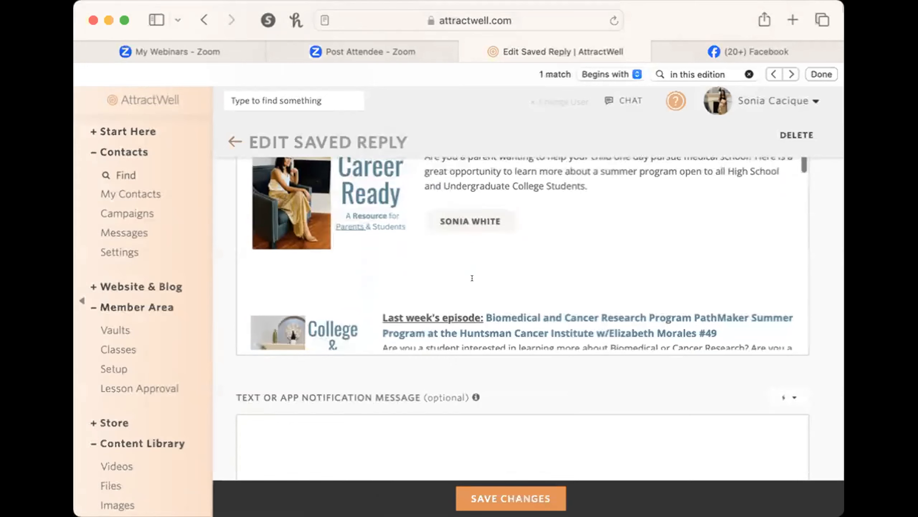
scroll(470, 278, up, 3)
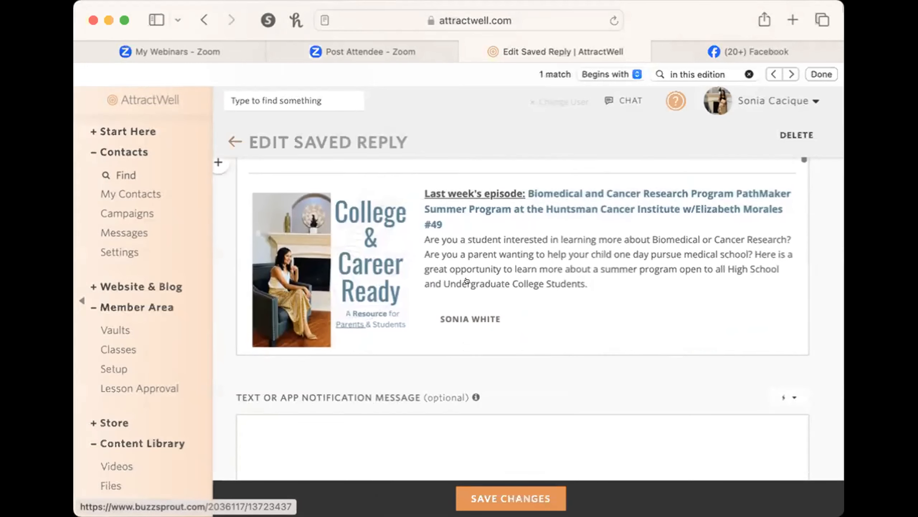
scroll(472, 278, down, 2)
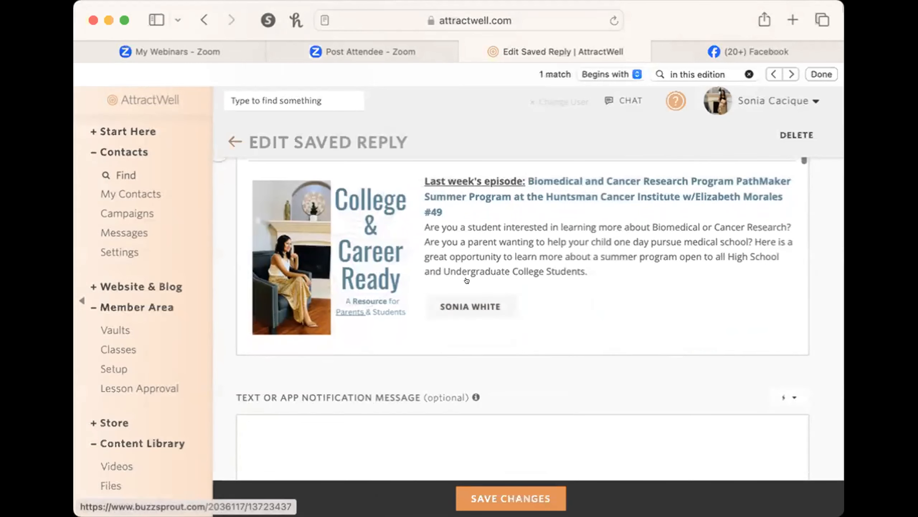
scroll(364, 217, up, 3)
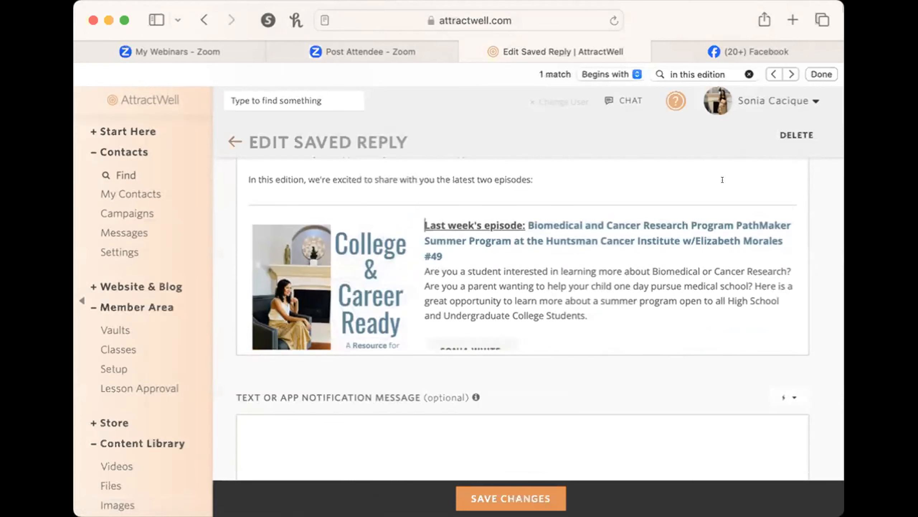
Open the newsletter's HTML code and find the text "episodes:" above the divider line.
scroll(722, 180, up, 2)
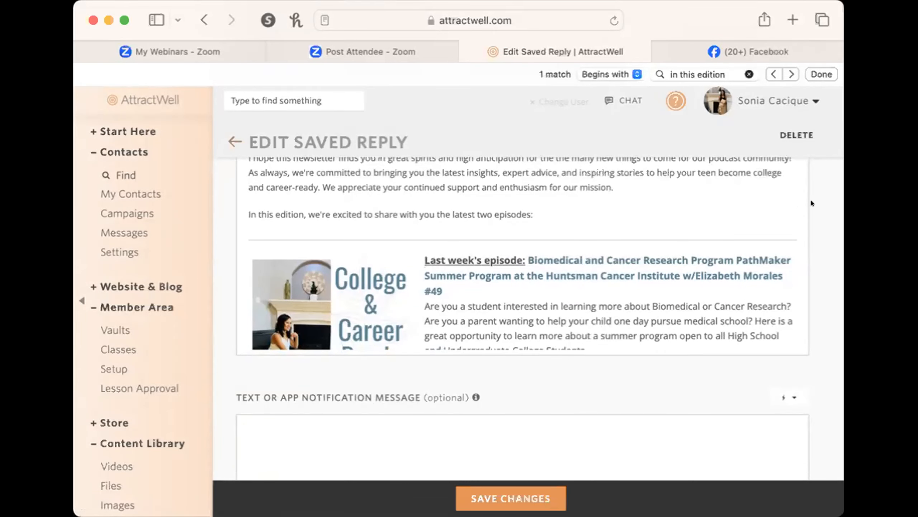
scroll(811, 201, up, 3)
scroll(811, 201, down, 1)
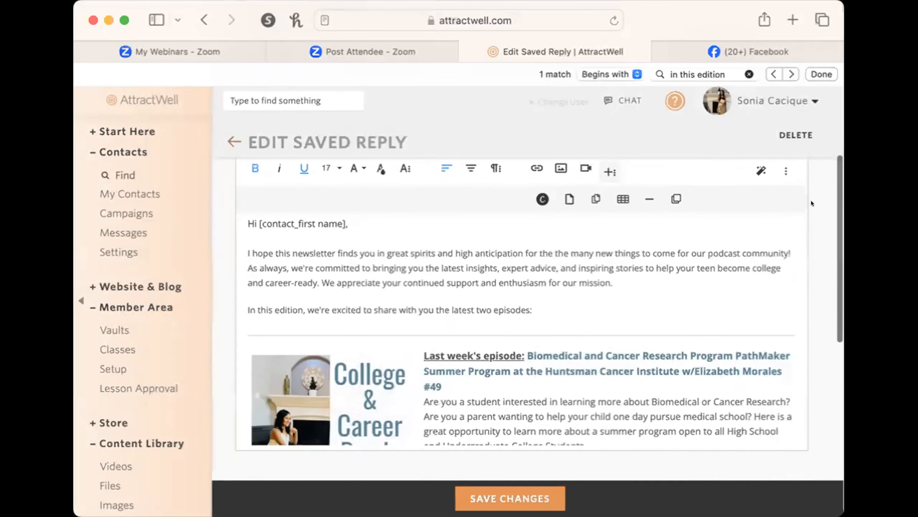
click(786, 172)
click(699, 195)
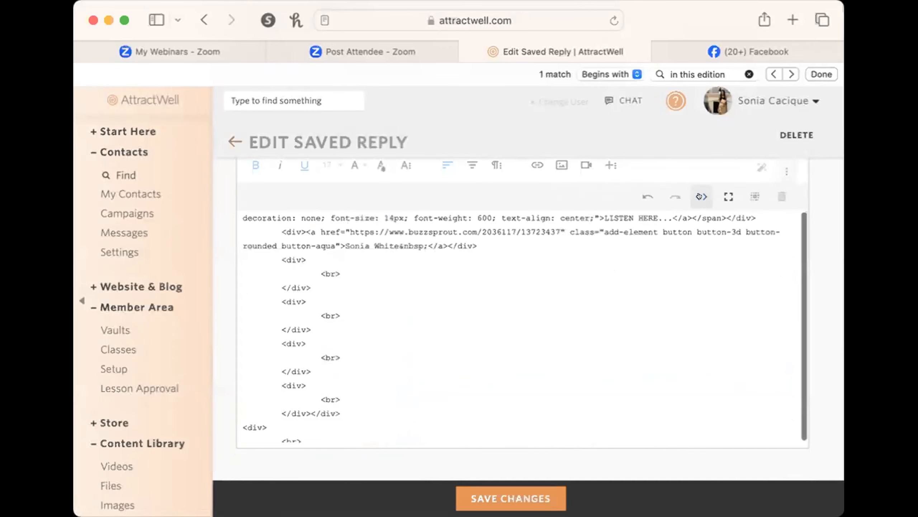
click(700, 195)
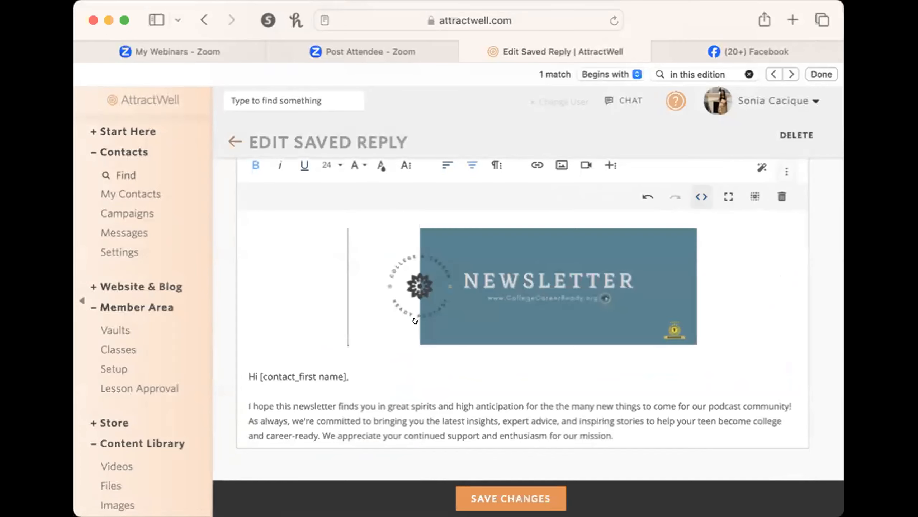
scroll(306, 378, down, 4)
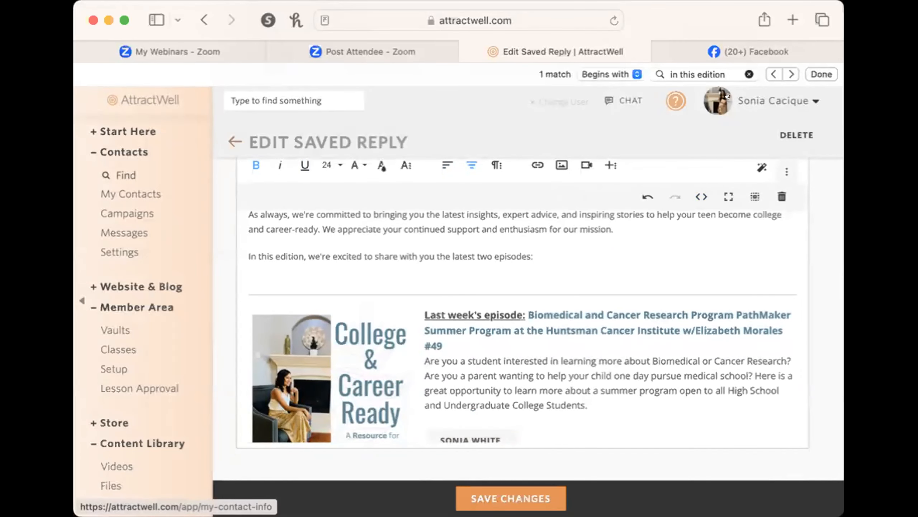
click(703, 195)
click(696, 68)
text(episodes:)
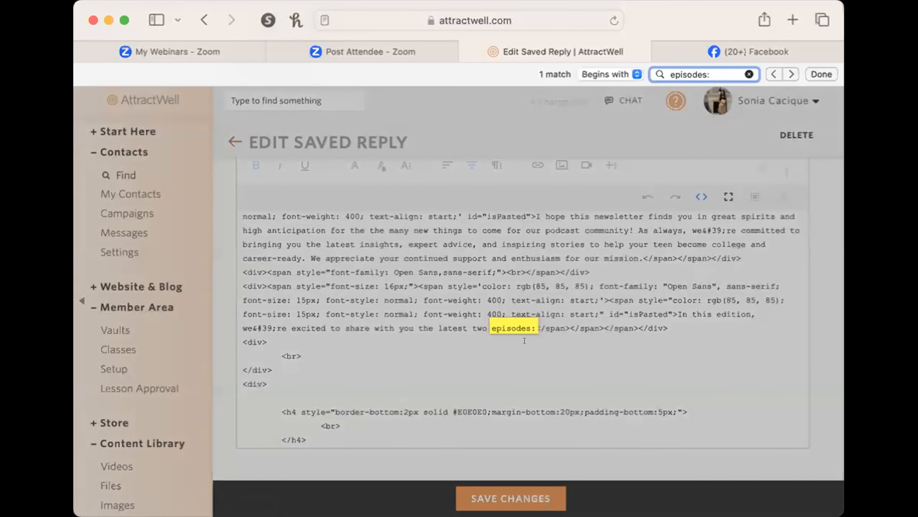
scroll(525, 340, down, 3)
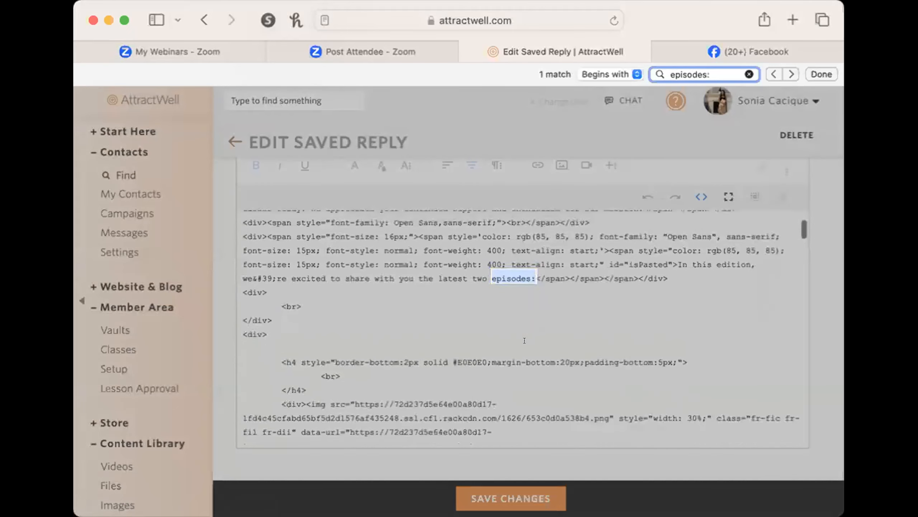
click(536, 319)
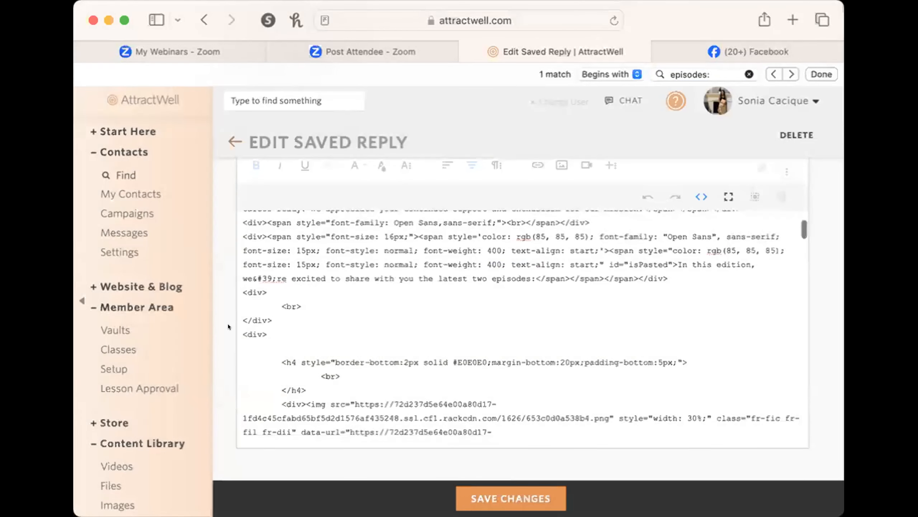
Compare the code following the "latest two episodes:" line with the divider in the formatted newsletter.
drag(237, 326, 353, 365)
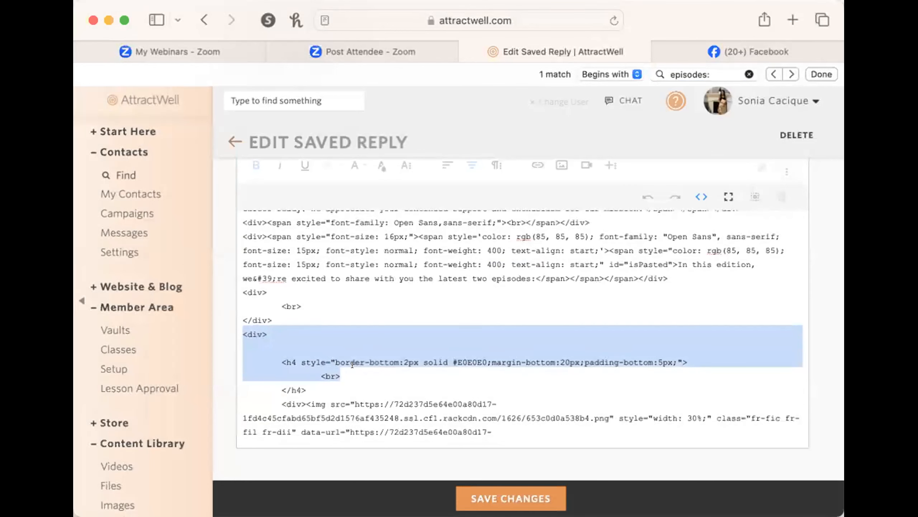
drag(353, 364, 462, 365)
click(463, 365)
click(701, 197)
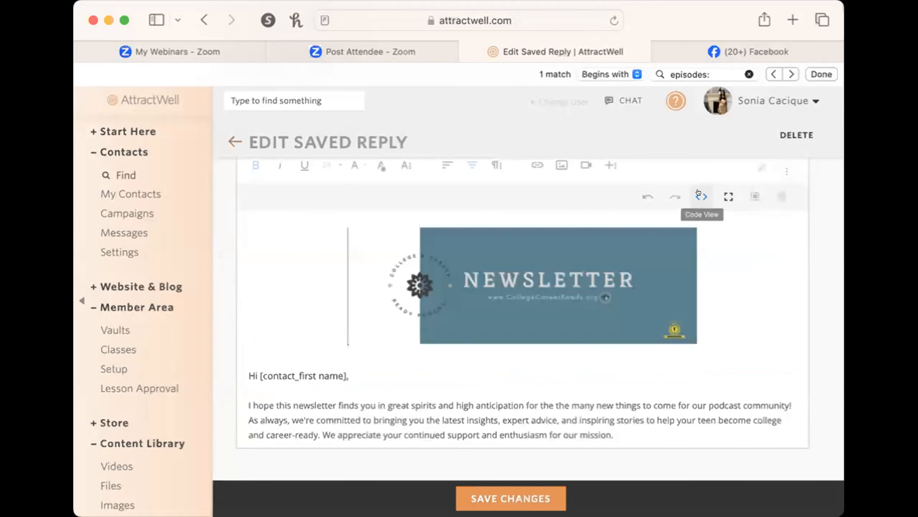
scroll(401, 382, down, 4)
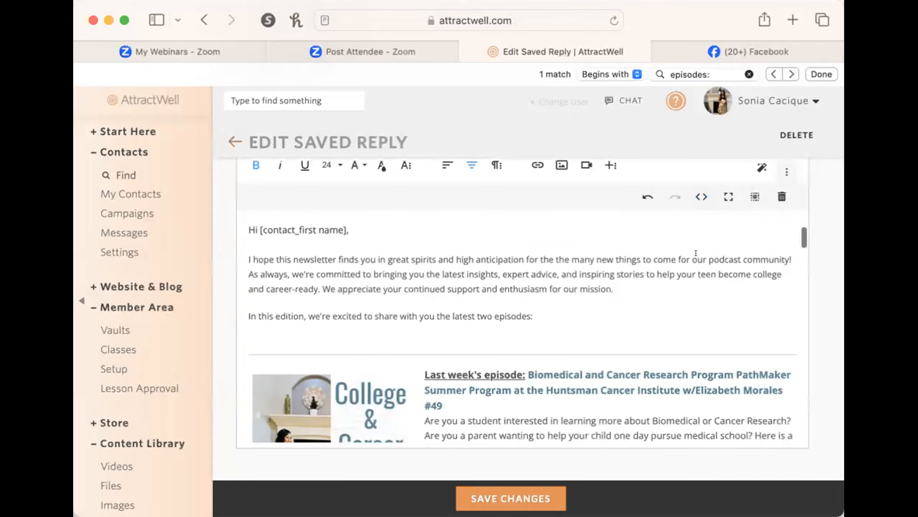
click(701, 196)
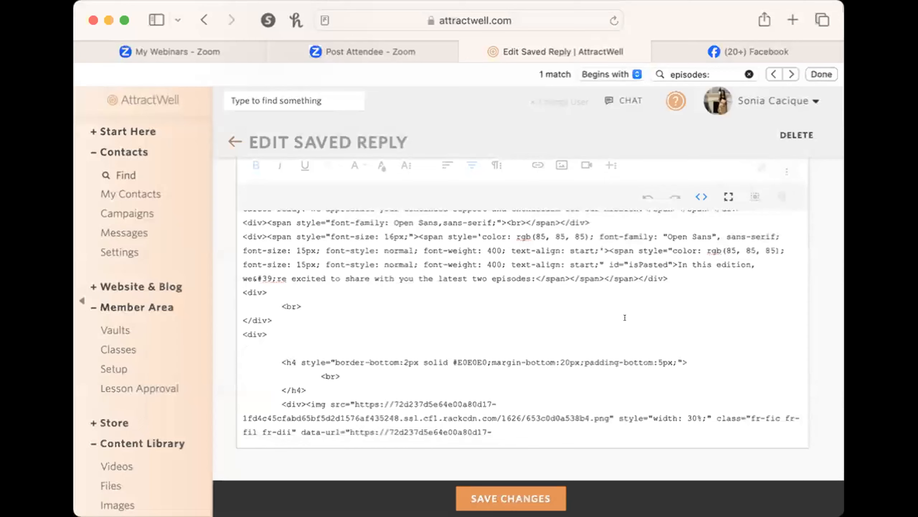
scroll(625, 317, up, 2)
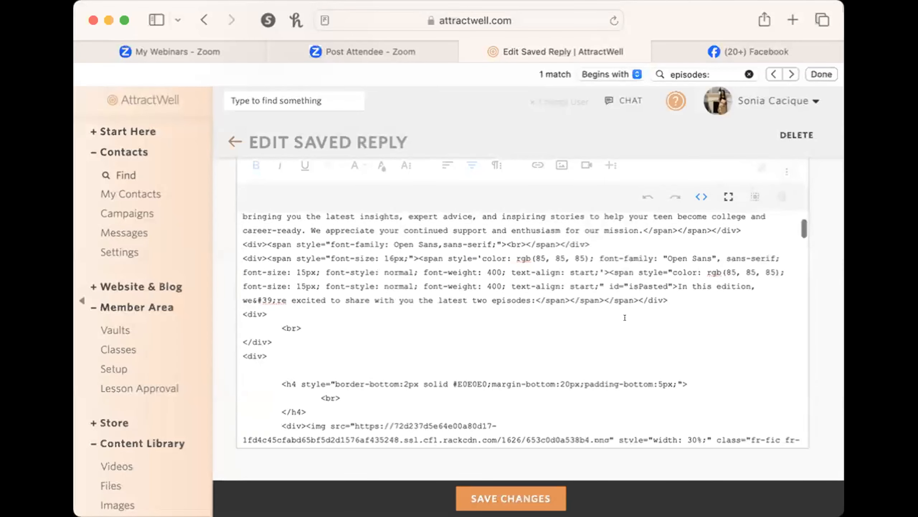
scroll(625, 317, down, 3)
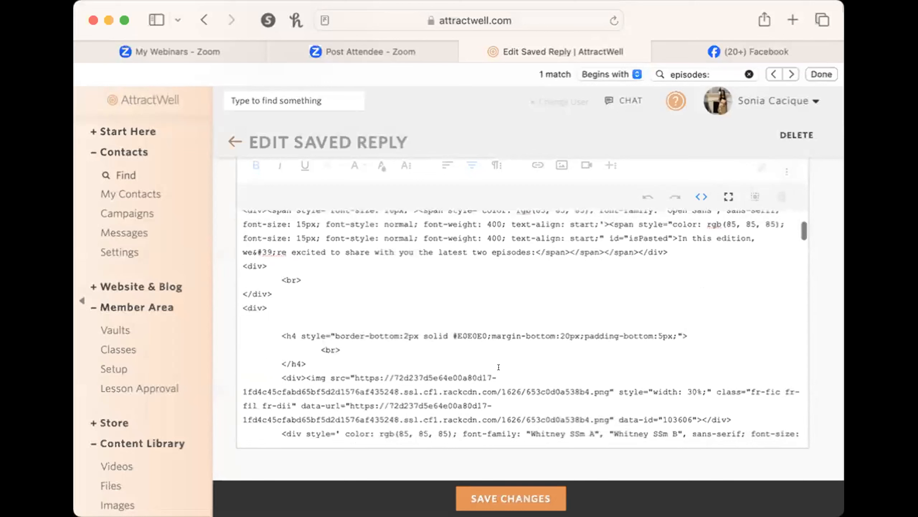
Copy the divider's complete h4 block, from its opening border-bottom tag to the closing h4 tag, out of the HTML code.
drag(340, 350, 236, 305)
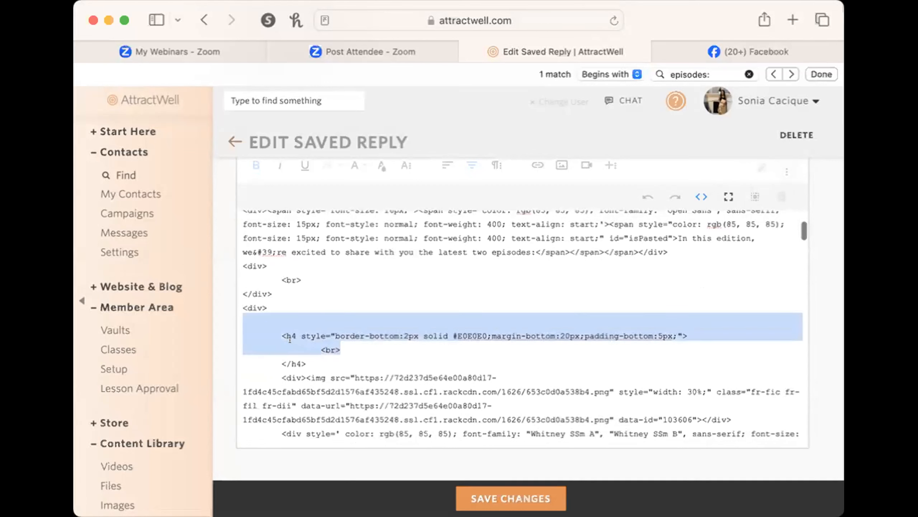
click(265, 316)
drag(281, 330, 290, 329)
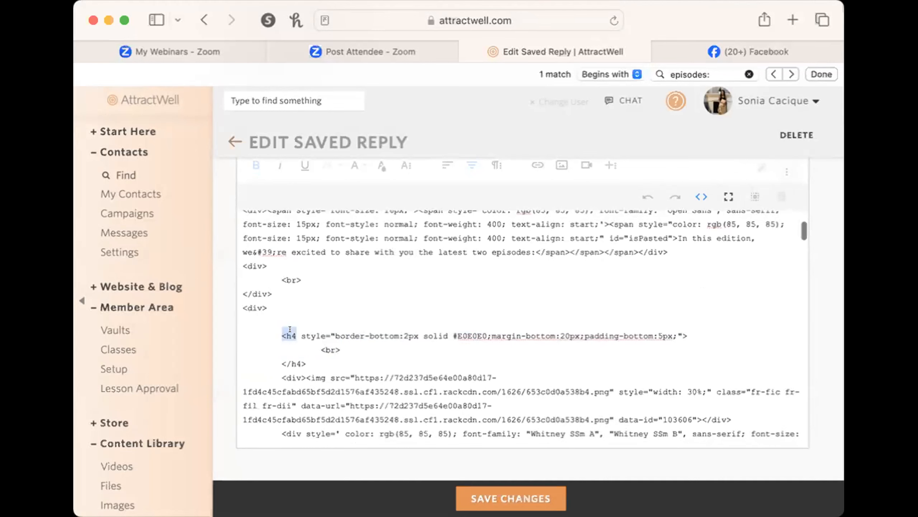
drag(238, 303, 302, 368)
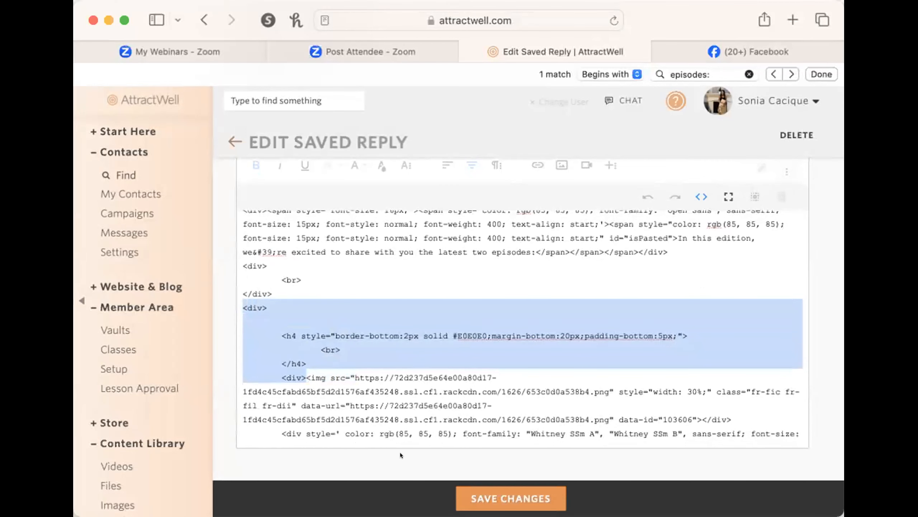
drag(282, 336, 301, 353)
key(super+c)
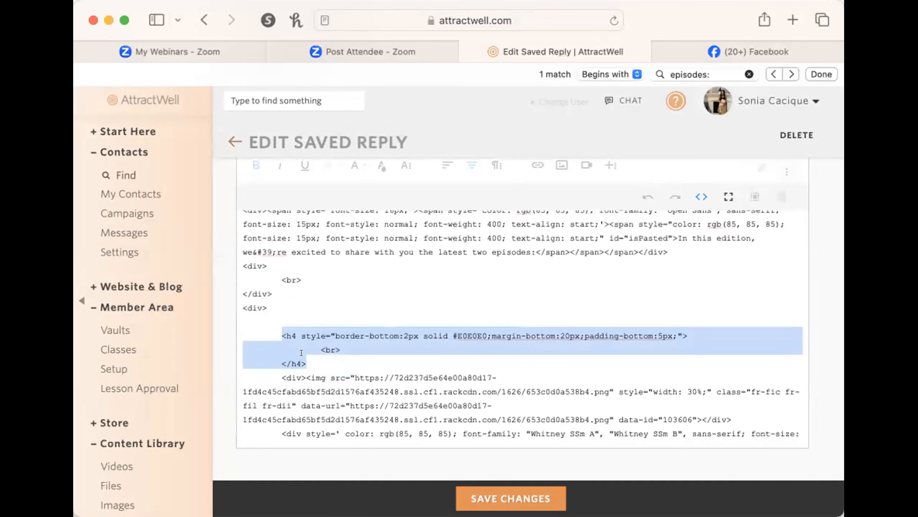
Try adding a blank line above the "What is next week's episode?" heading in the formatted newsletter.
click(701, 197)
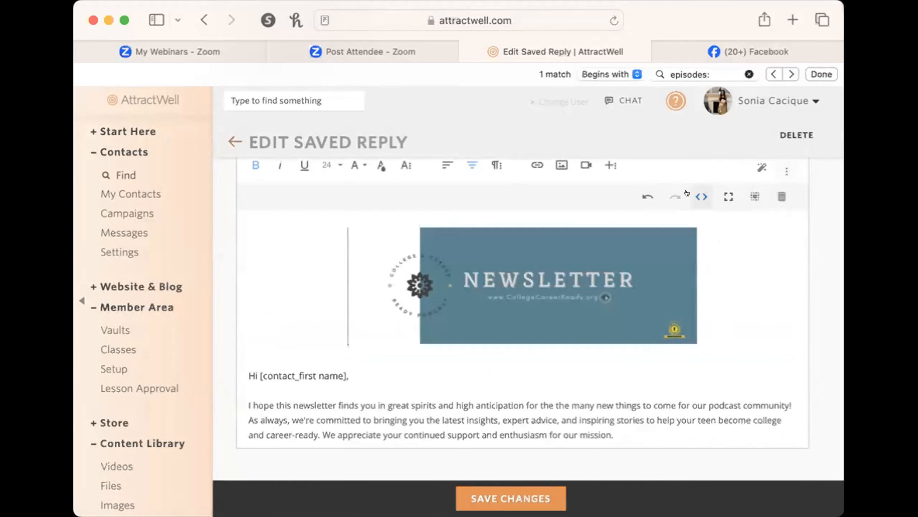
scroll(686, 362, down, 15)
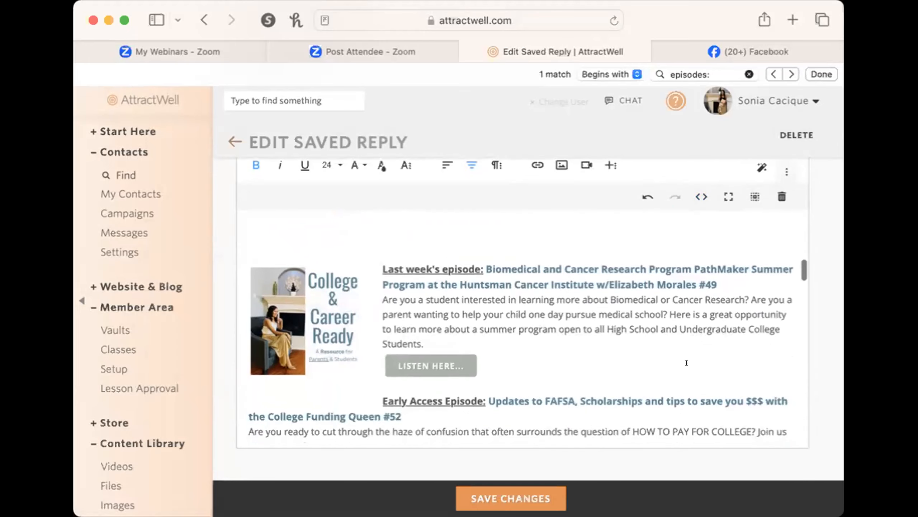
scroll(686, 362, down, 5)
click(449, 277)
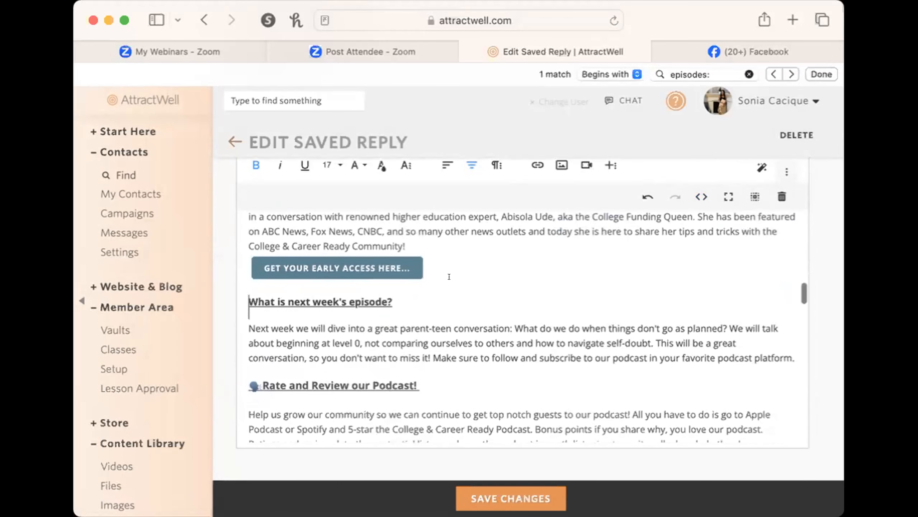
key(Return)
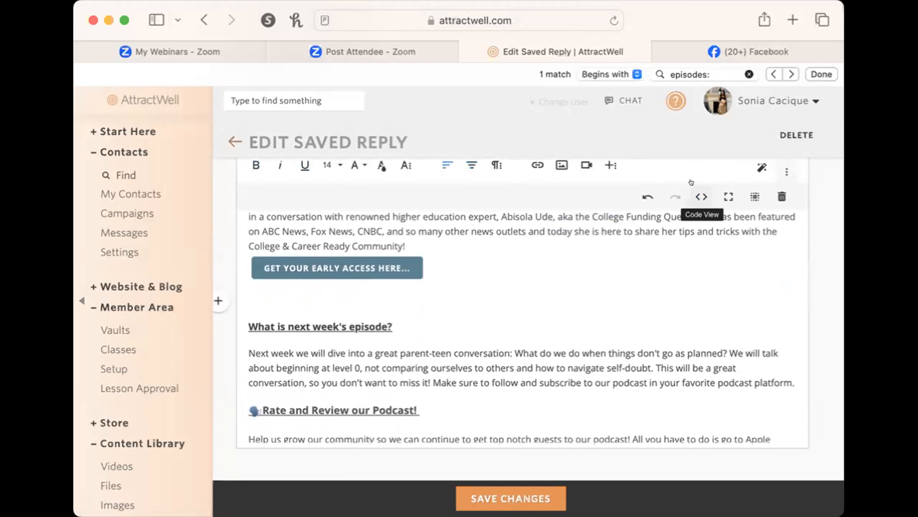
key(BackSpace)
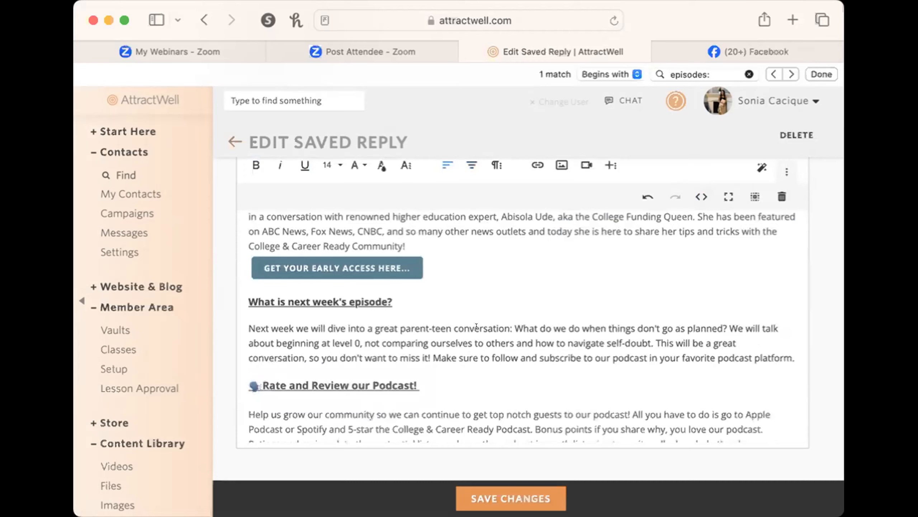
Find the "Rate and Review our Podcast!" heading in the HTML code by searching for "rate and".
scroll(476, 326, down, 2)
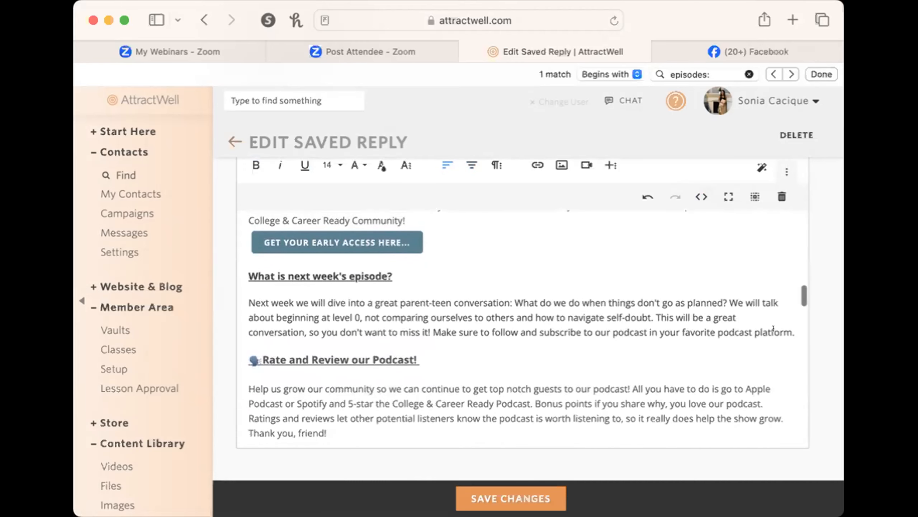
scroll(794, 330, down, 5)
scroll(501, 305, up, 6)
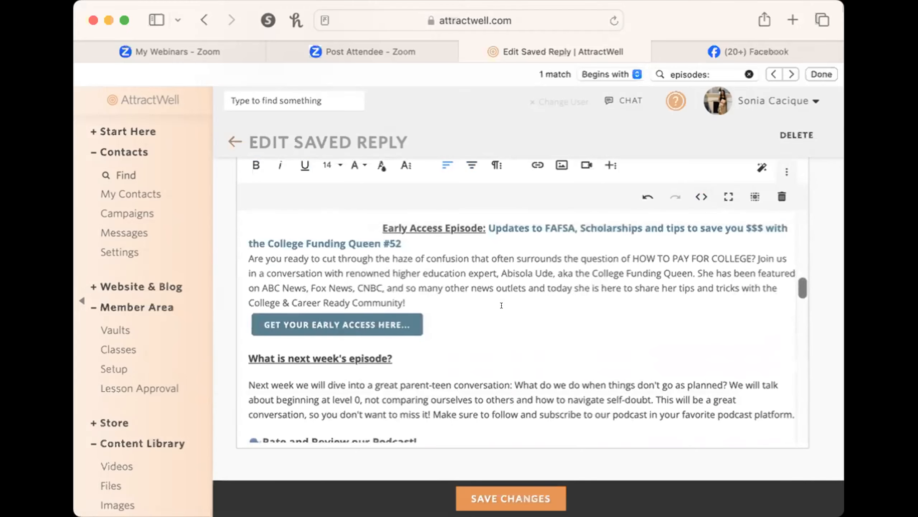
click(701, 196)
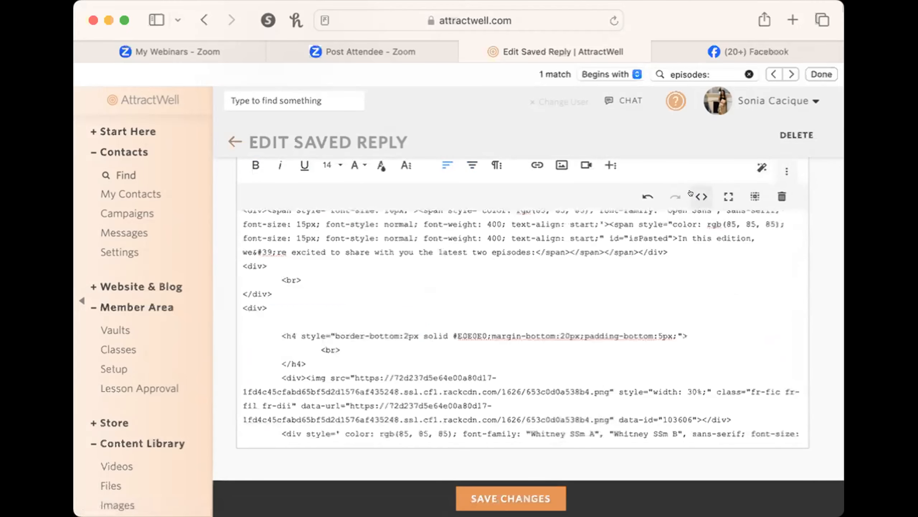
key(super+f)
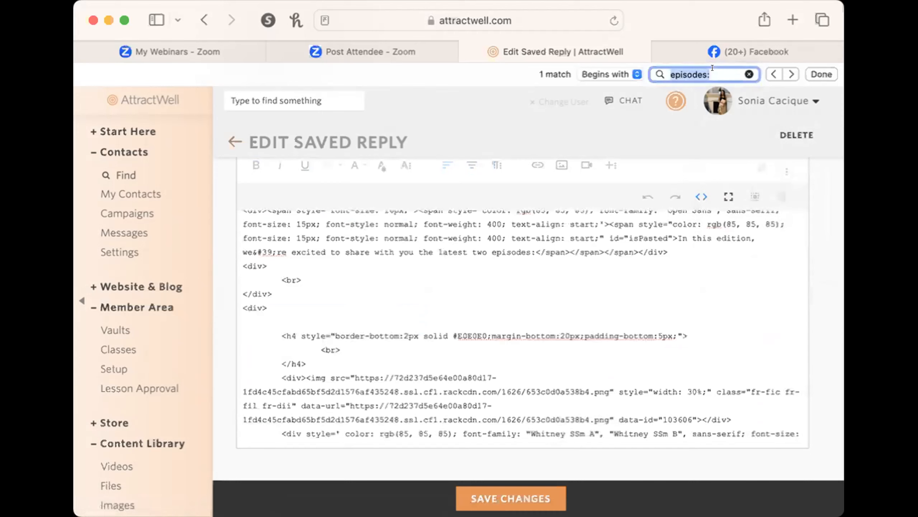
text(rate and)
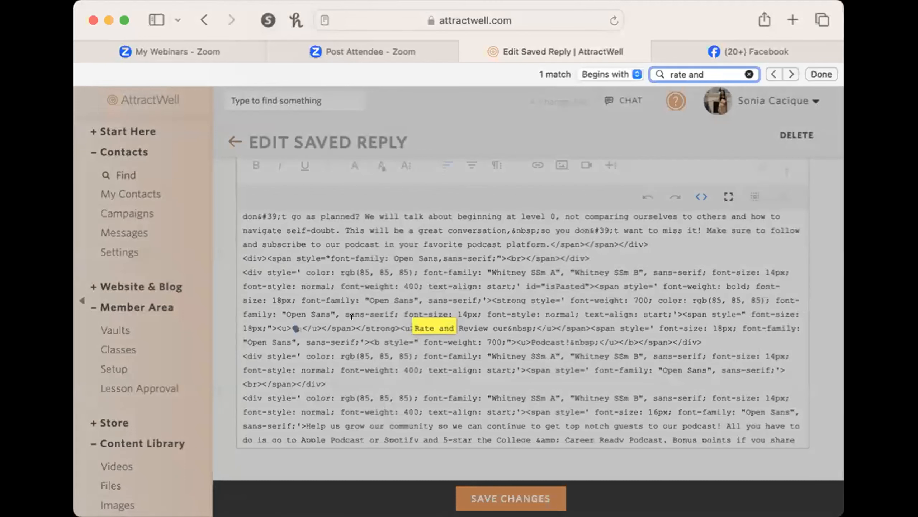
click(427, 313)
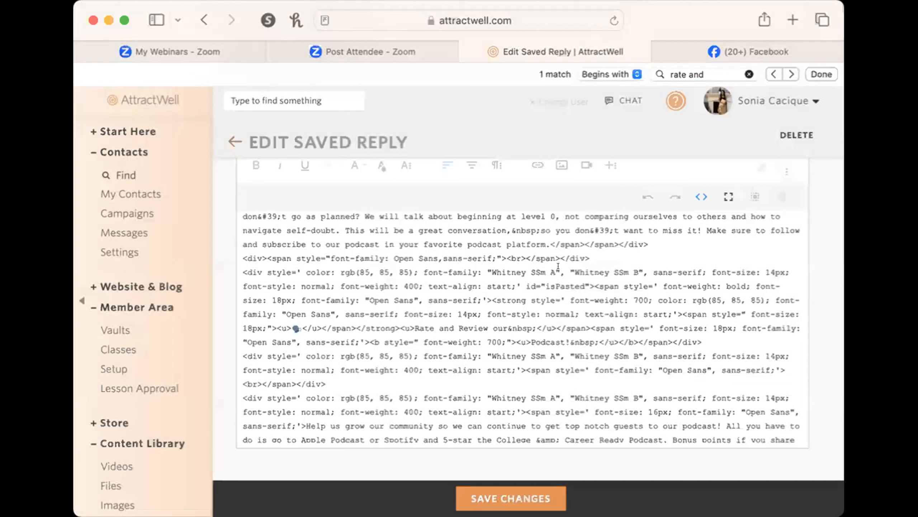
Paste the copied h4 divider code on a new line directly before the "Rate and Review our Podcast!" block.
click(613, 267)
text(1)
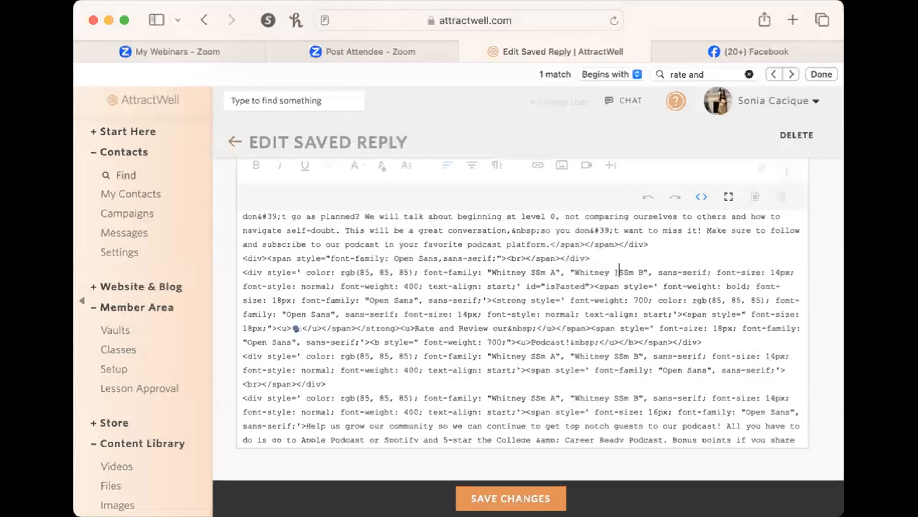
key(BackSpace)
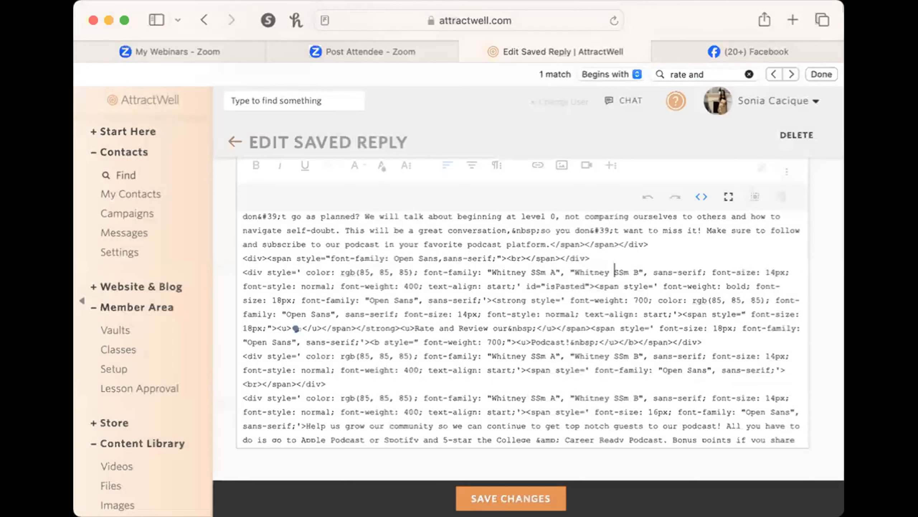
click(608, 253)
key(Return)
key(super+v)
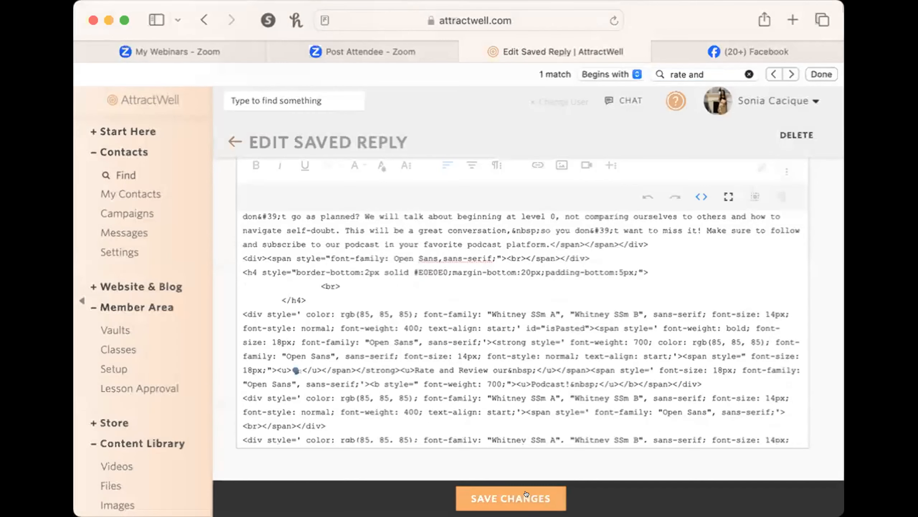
Return to the formatted newsletter and check the divider above "Rate and Review our Podcast!".
click(701, 196)
scroll(707, 330, down, 10)
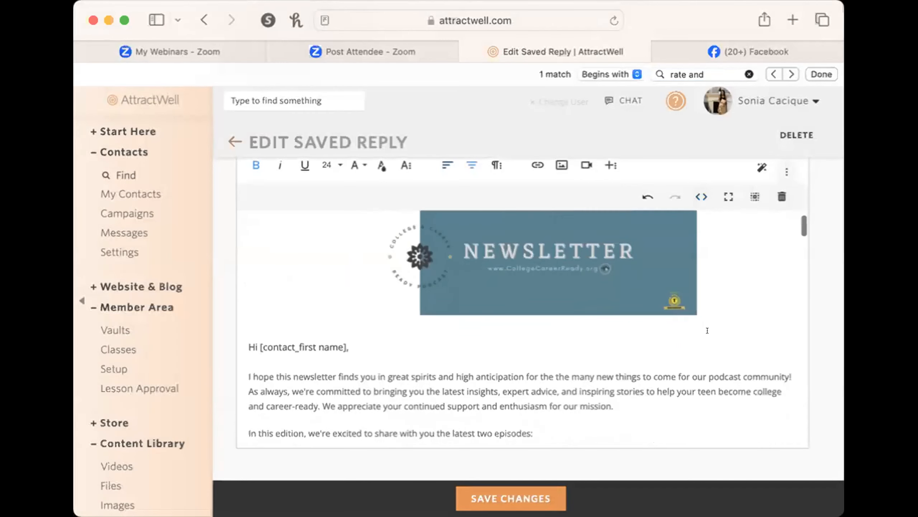
scroll(707, 330, down, 10)
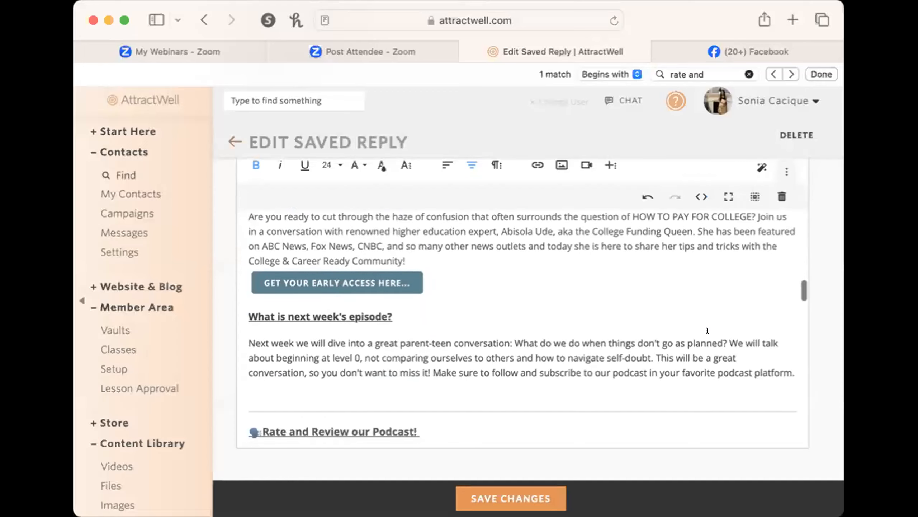
scroll(662, 293, up, 2)
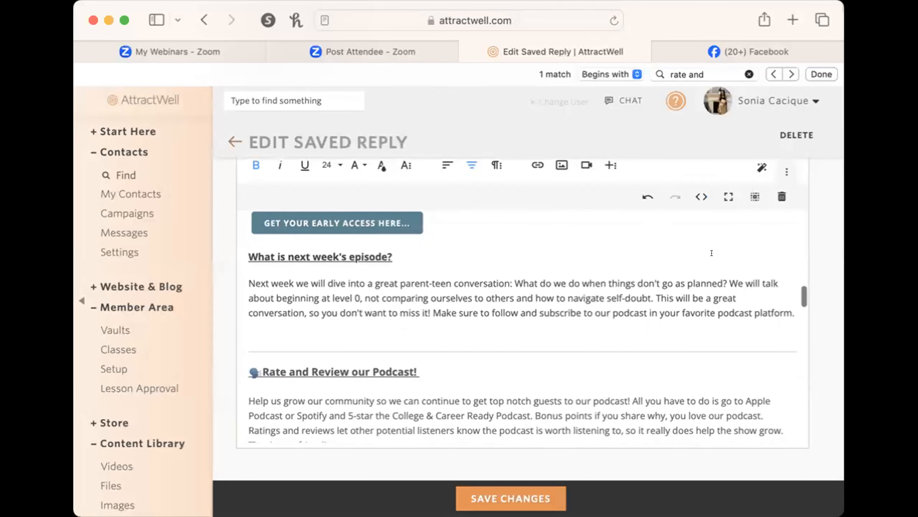
Insert a horizontal line in a new blank space between "Thank you, friend!" and the "Would love to hear from you!" heading.
scroll(825, 202, up, 1)
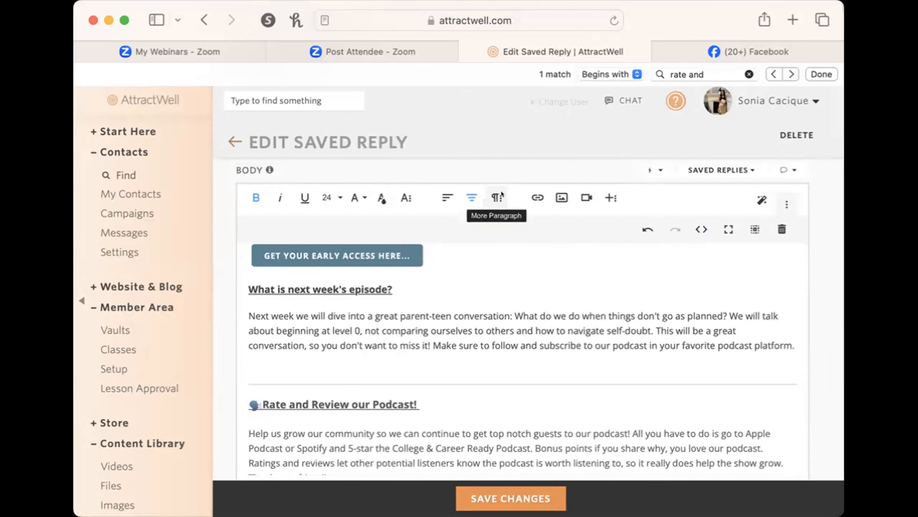
click(406, 198)
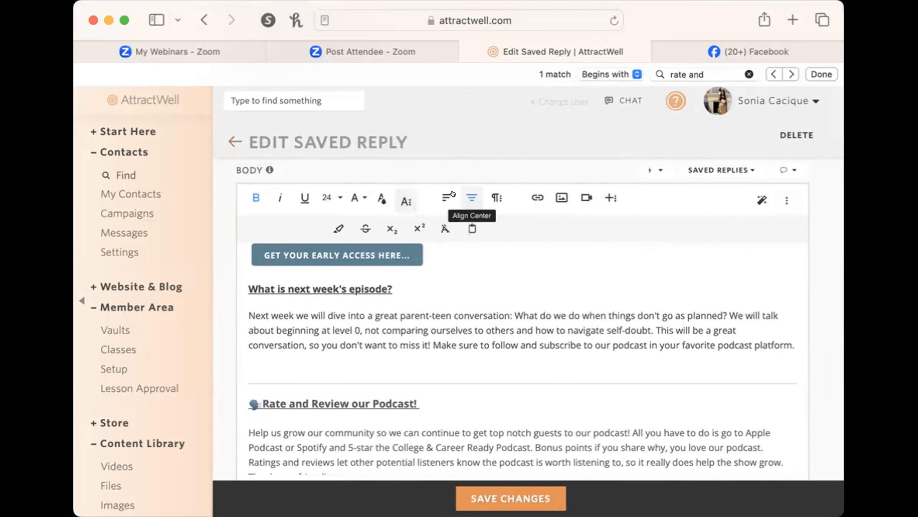
click(610, 199)
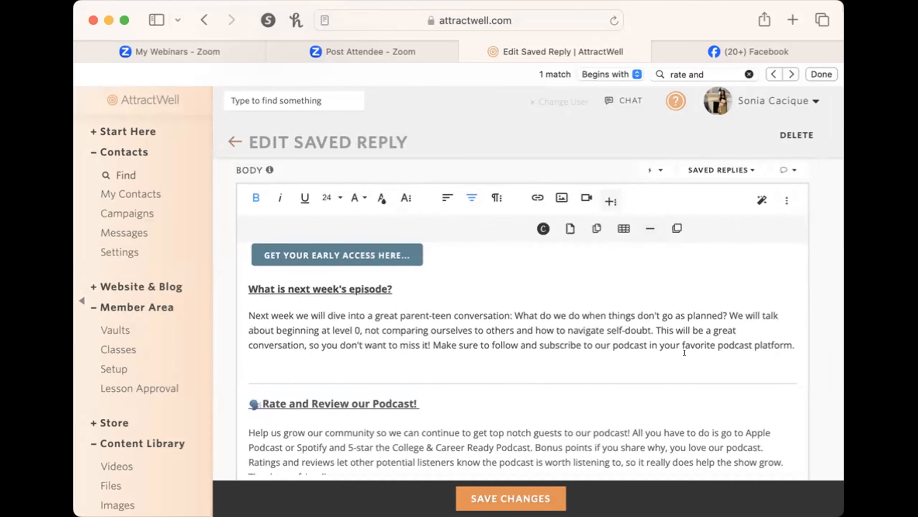
scroll(684, 353, down, 6)
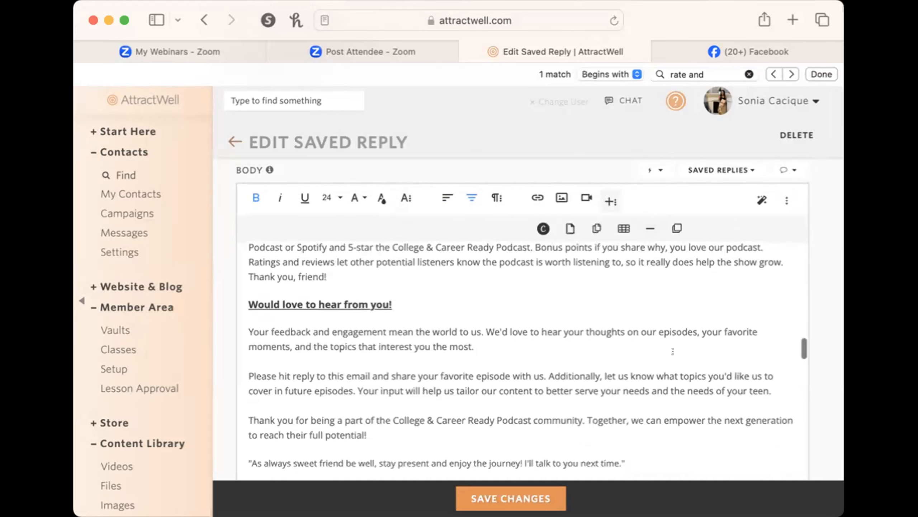
click(372, 276)
key(Return)
key(Return)
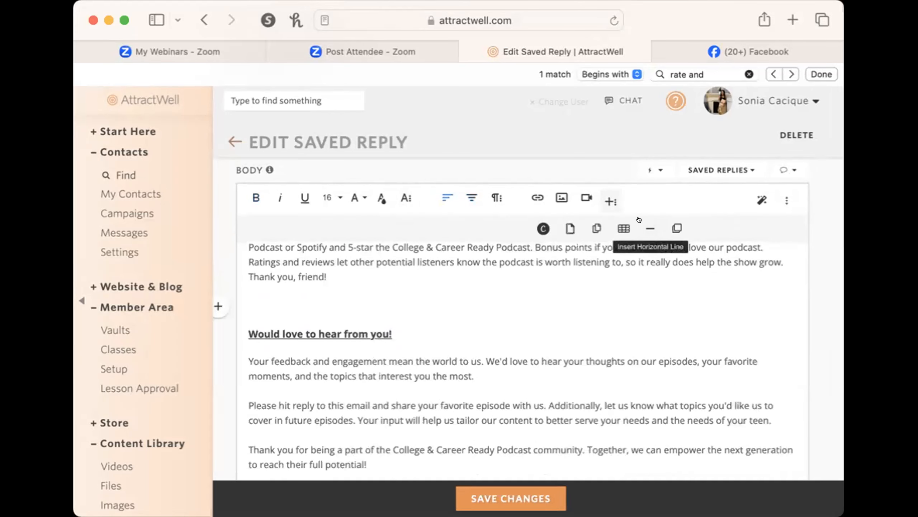
click(641, 219)
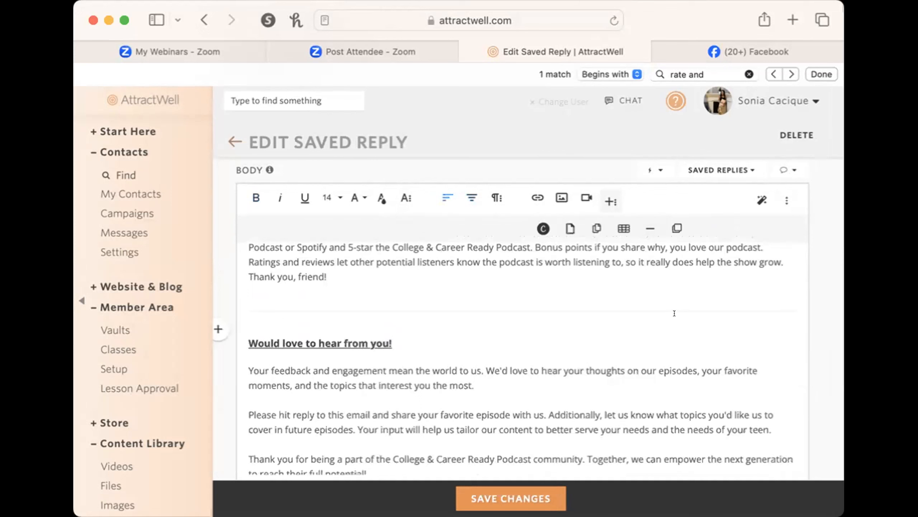
Locate the hex colour value of the h4 divider before the "Rate and Review our Podcast!" block in the HTML code.
click(787, 200)
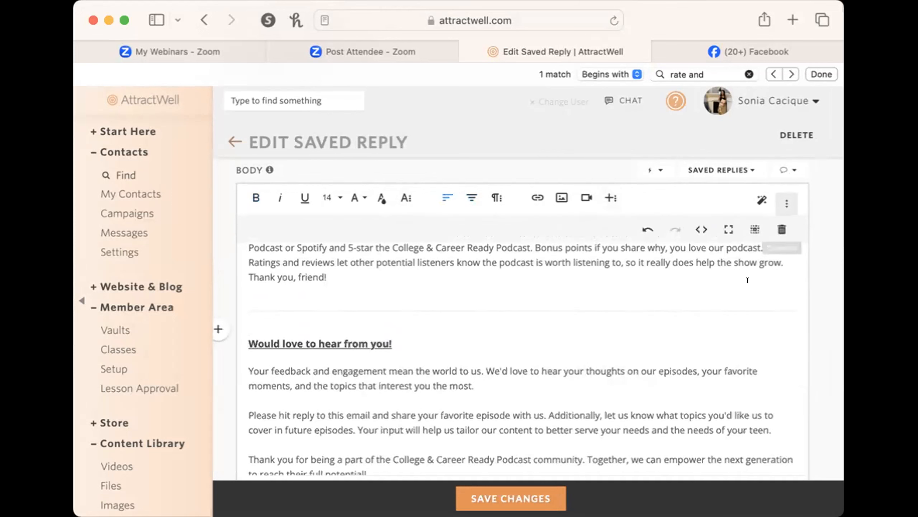
click(701, 229)
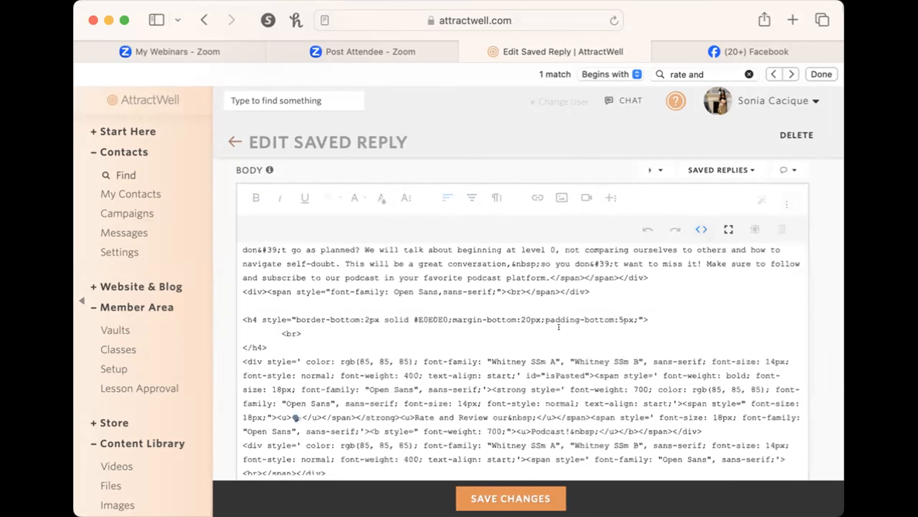
drag(419, 318, 440, 316)
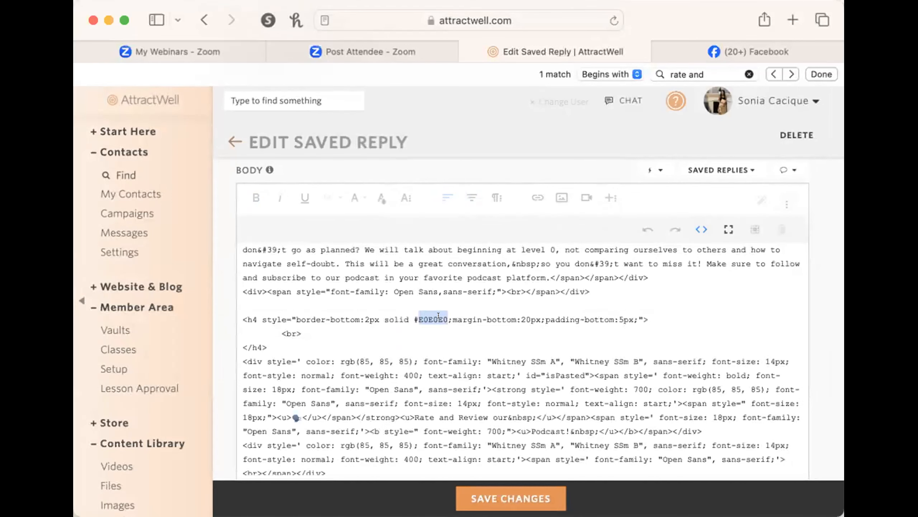
Return to the formatted newsletter and examine the grey dividers down to the one above "Rate and Review our Podcast!".
click(701, 230)
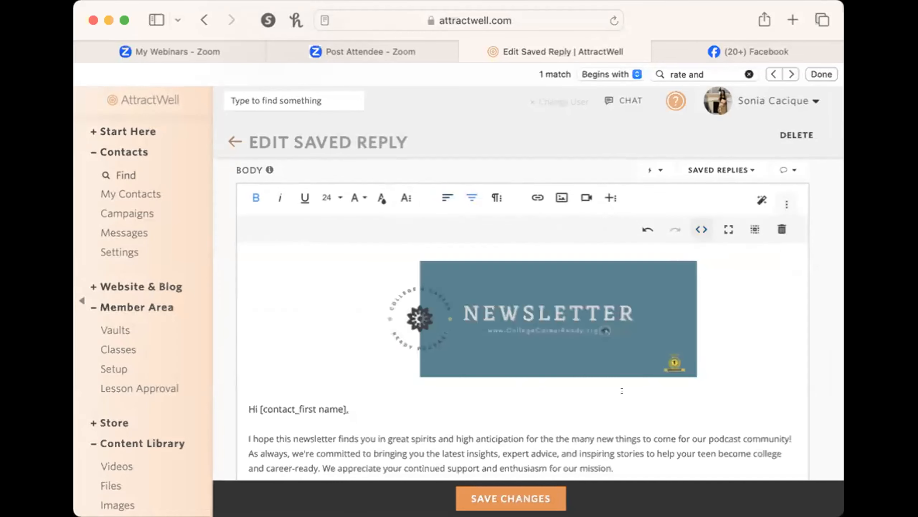
click(673, 416)
scroll(673, 404, down, 5)
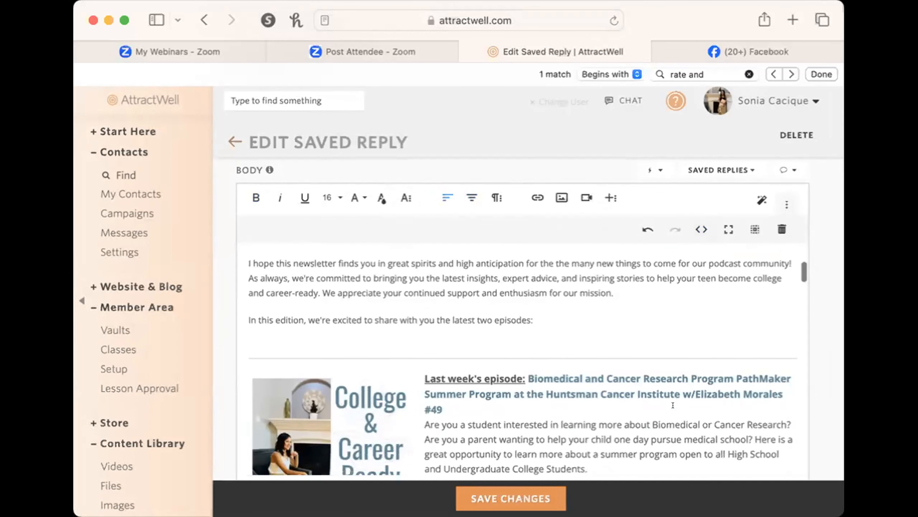
scroll(671, 400, down, 10)
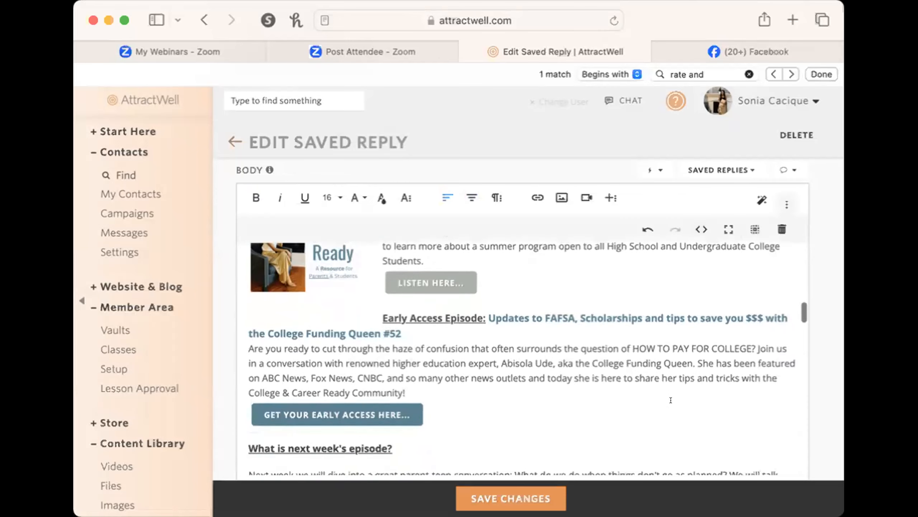
scroll(671, 399, down, 1)
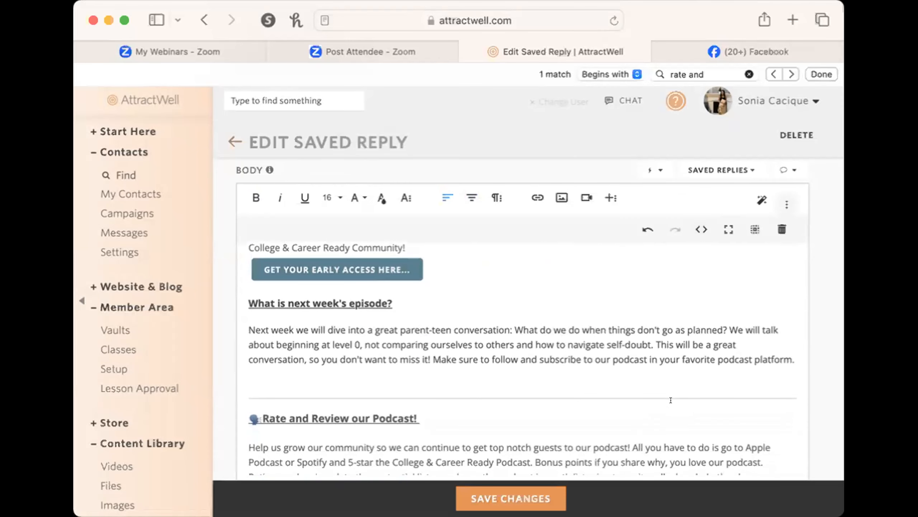
click(671, 391)
key(Down)
drag(772, 392, 389, 402)
double_click(398, 401)
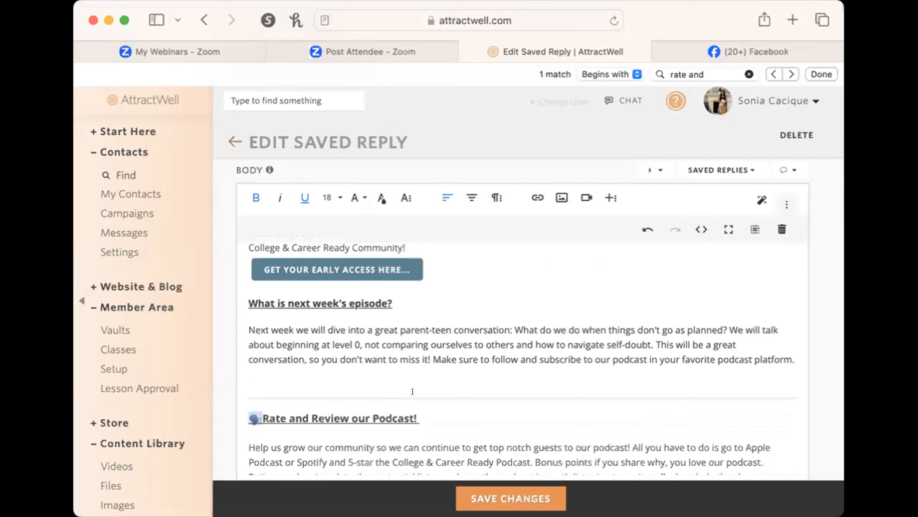
Set the border colour of the h4 divider above "Rate and Review our Podcast!" to #518492 in the HTML code.
click(510, 390)
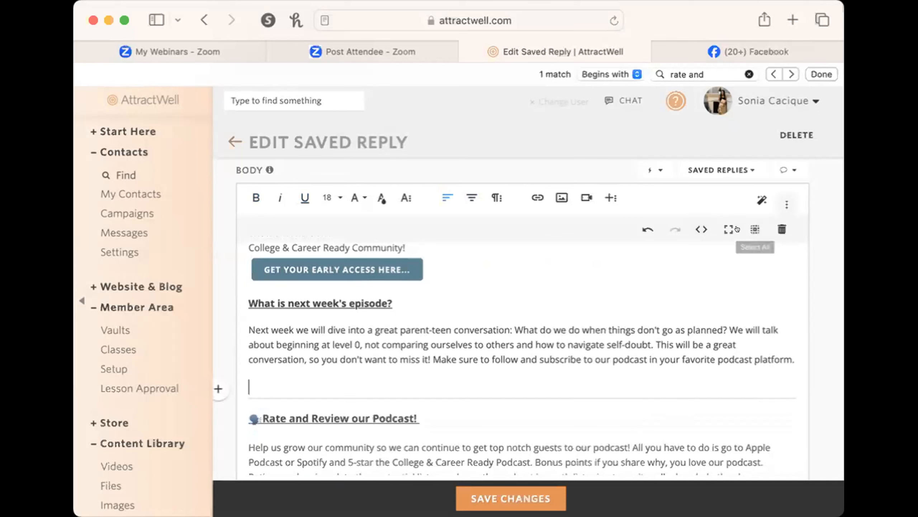
click(699, 229)
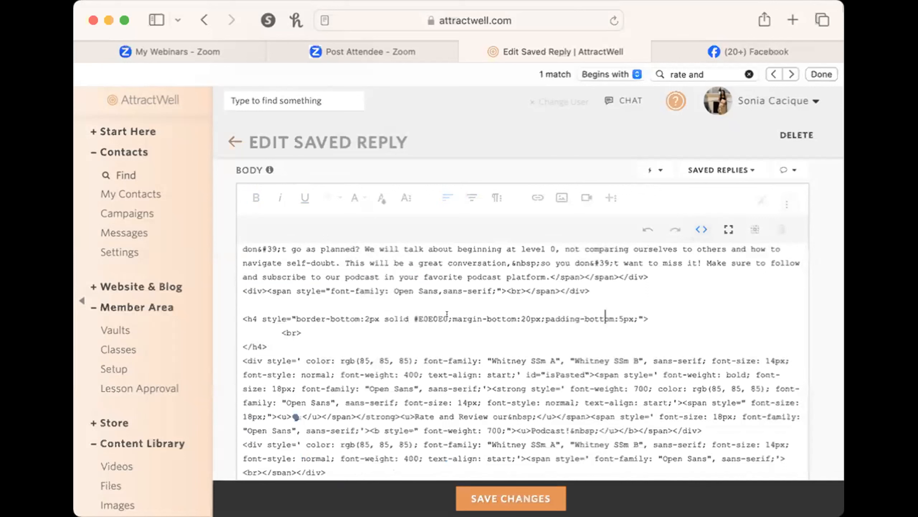
double_click(425, 306)
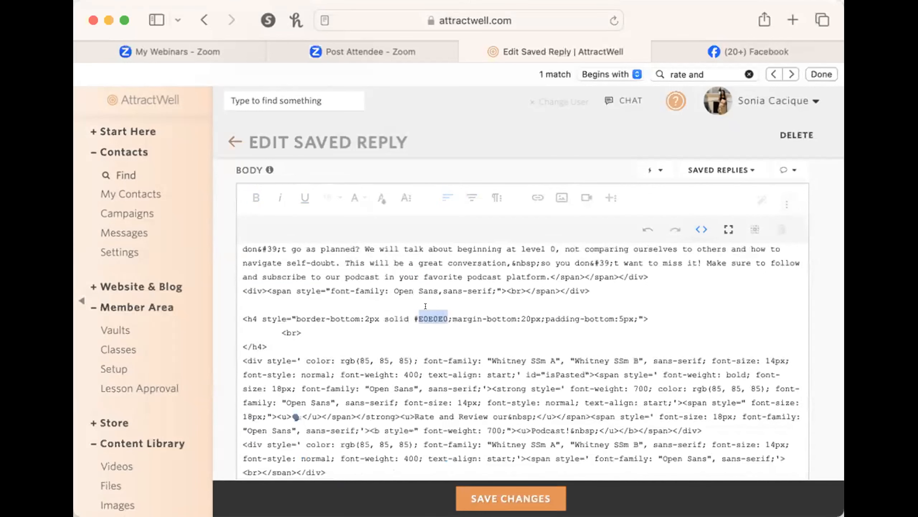
text(51841)
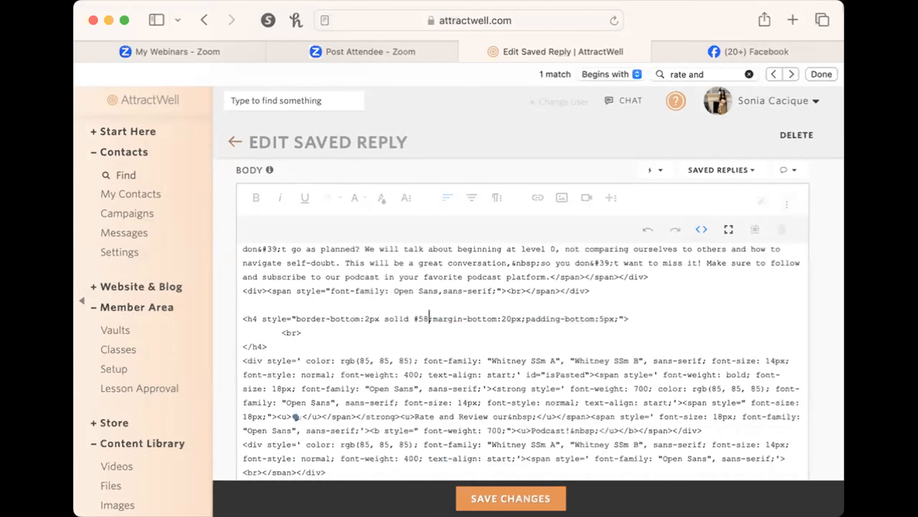
key(BackSpace)
text(92)
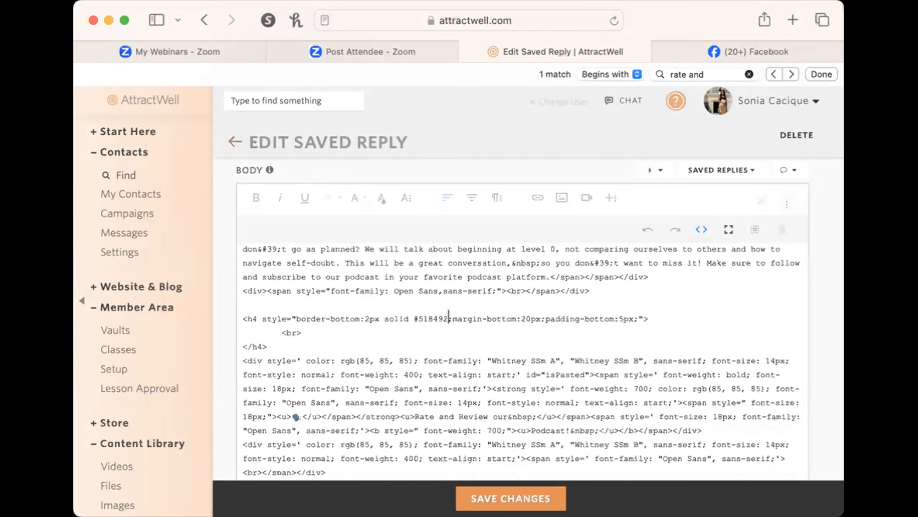
Copy the colour code 518492, search the code for "border", and paste it over the "Recipe Name" heading's border colour.
double_click(427, 315)
key(super+c)
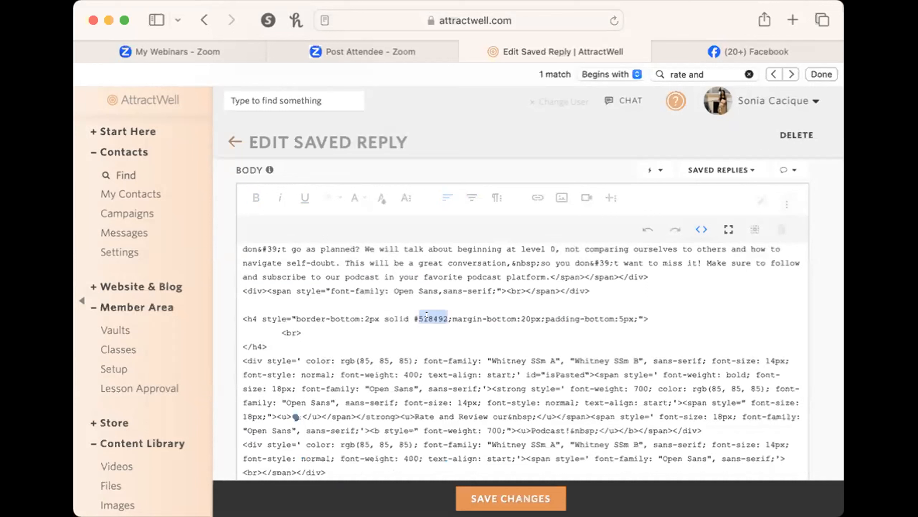
key(super+f)
text(border)
key(Return)
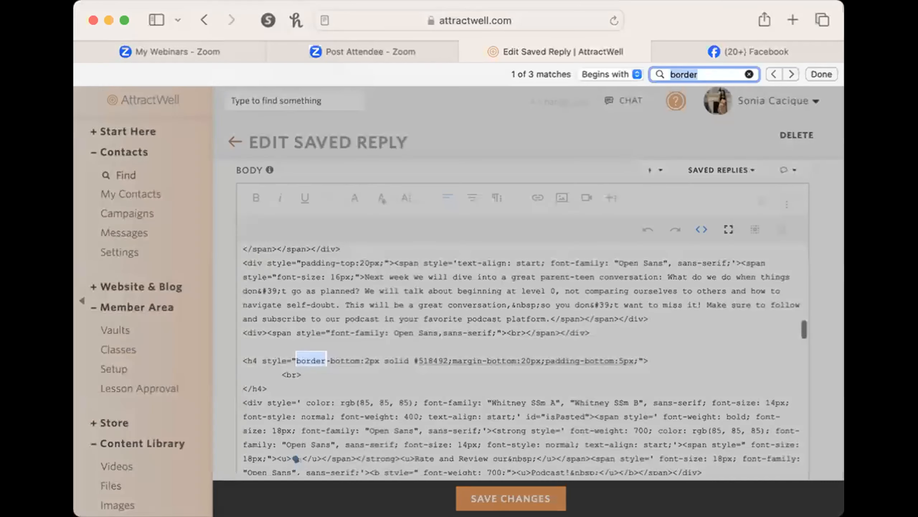
click(383, 358)
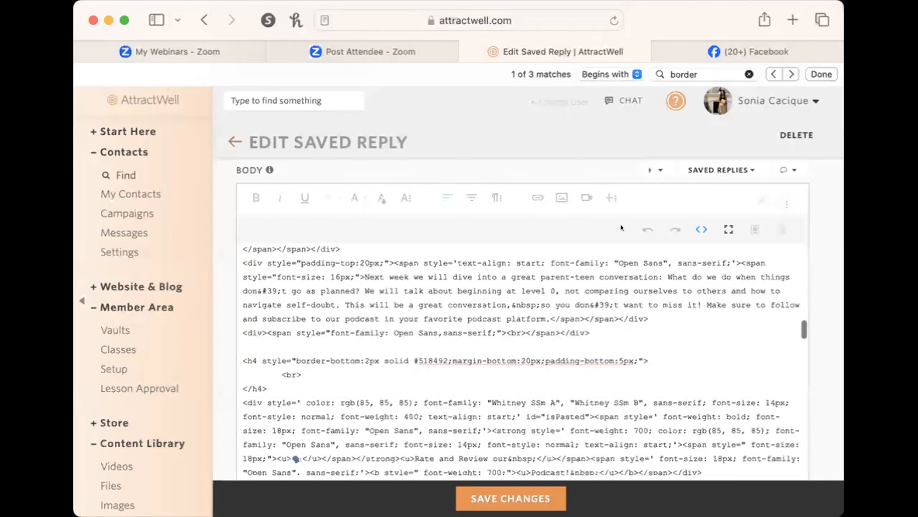
click(786, 71)
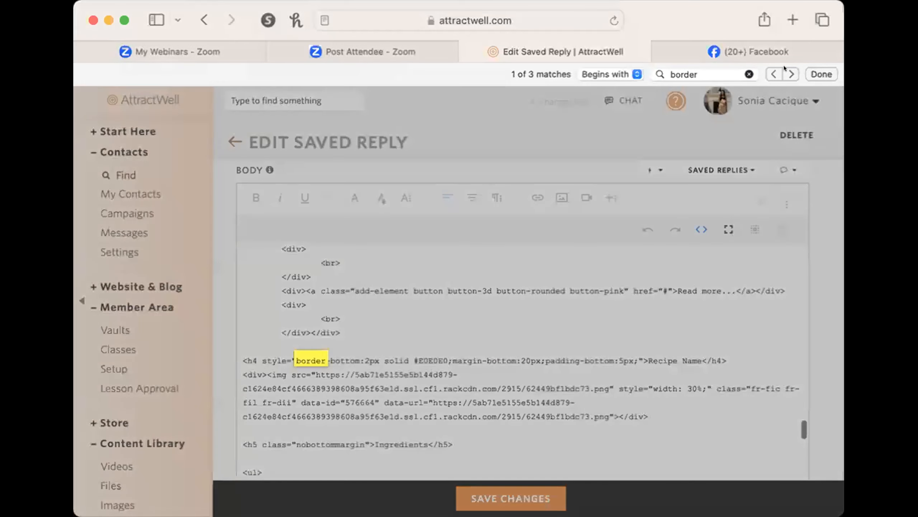
double_click(425, 359)
key(super+v)
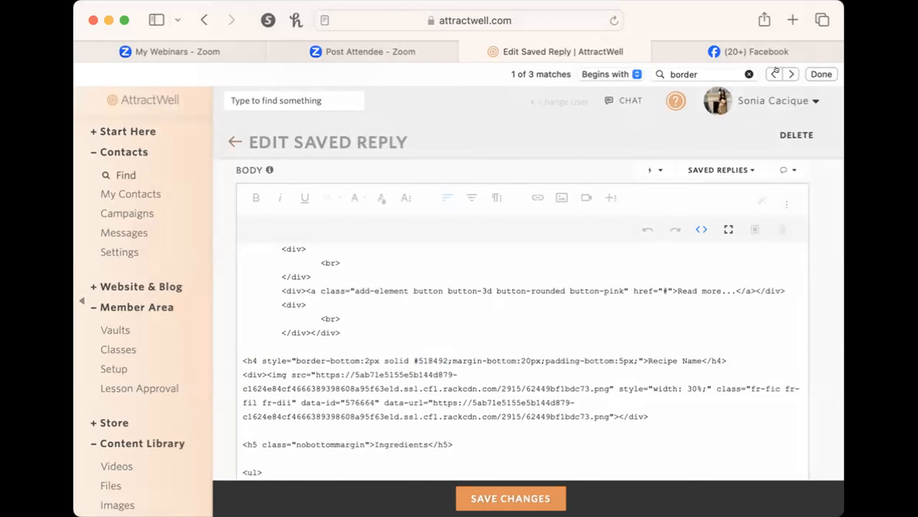
Find the h4 divider after "the latest two episodes:" in the code and replace its border colour with the copied 518492.
click(787, 71)
double_click(465, 359)
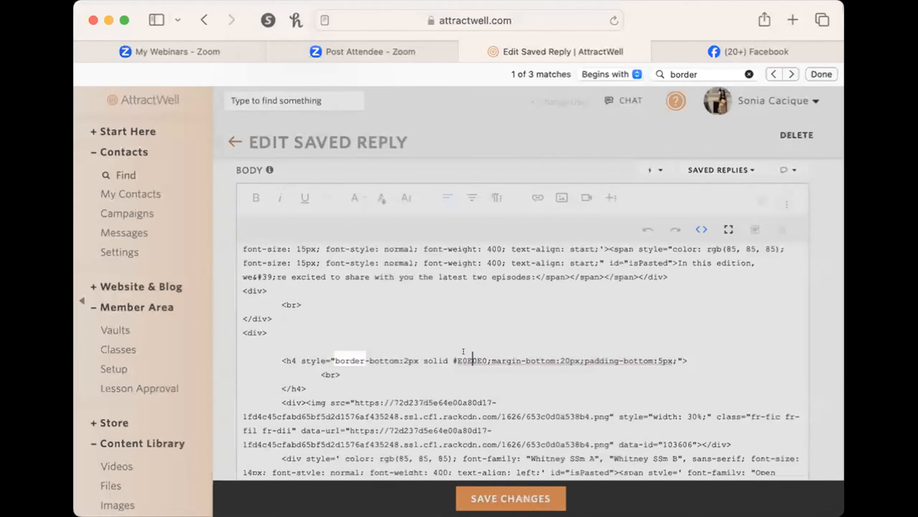
key(super+v)
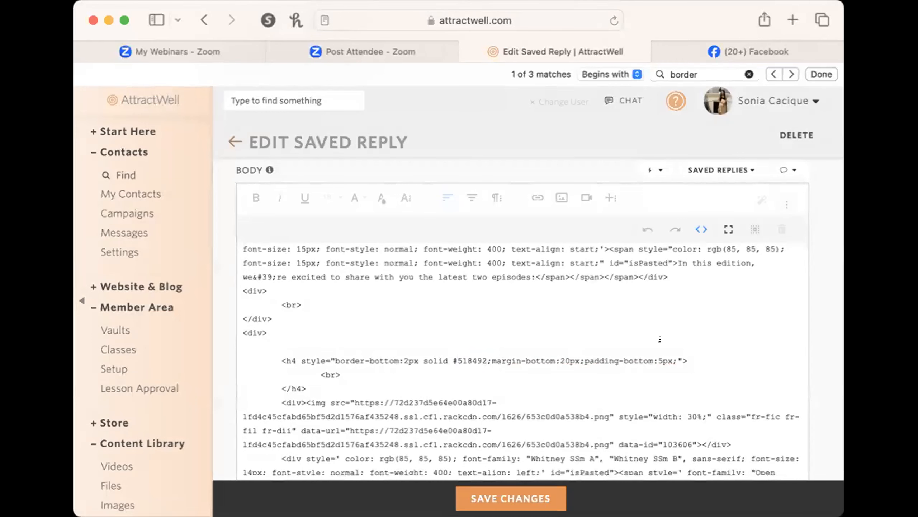
Return to the formatted newsletter and check the divider colours through to the filler text section.
click(700, 228)
scroll(353, 267, down, 10)
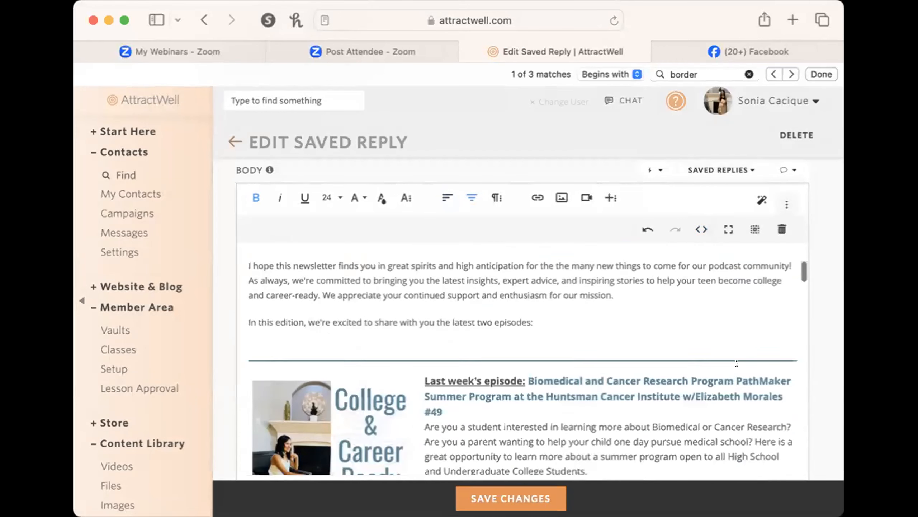
scroll(563, 400, down, 15)
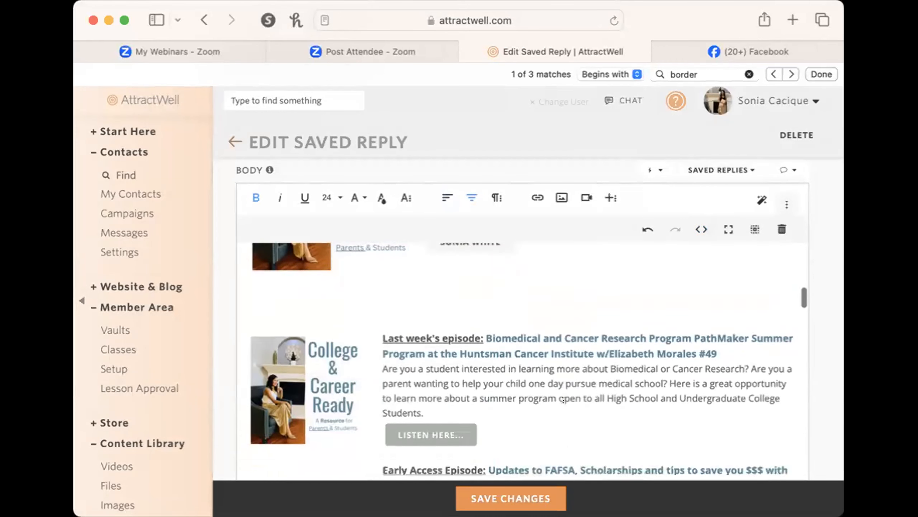
scroll(564, 399, down, 15)
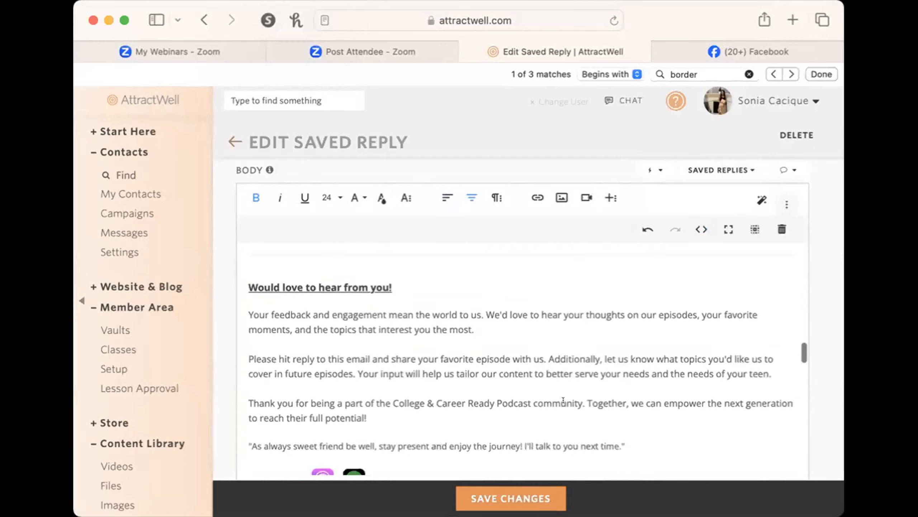
scroll(563, 399, down, 3)
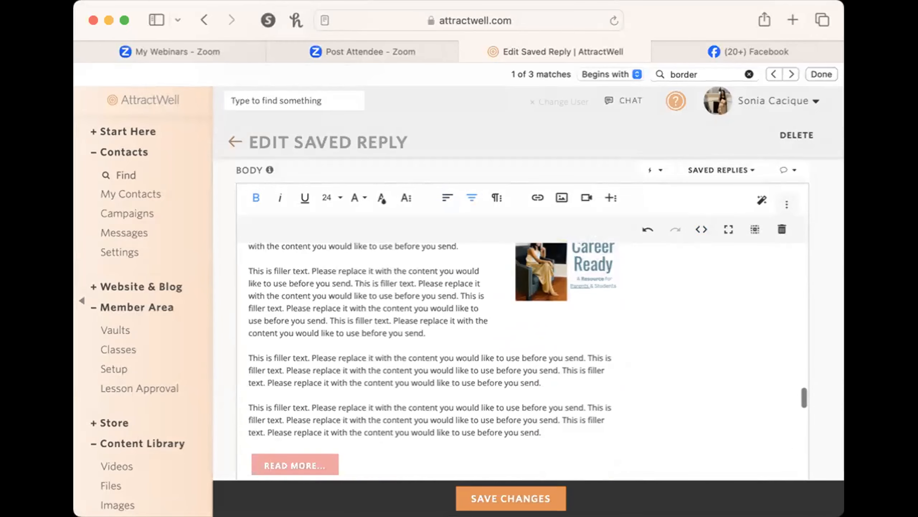